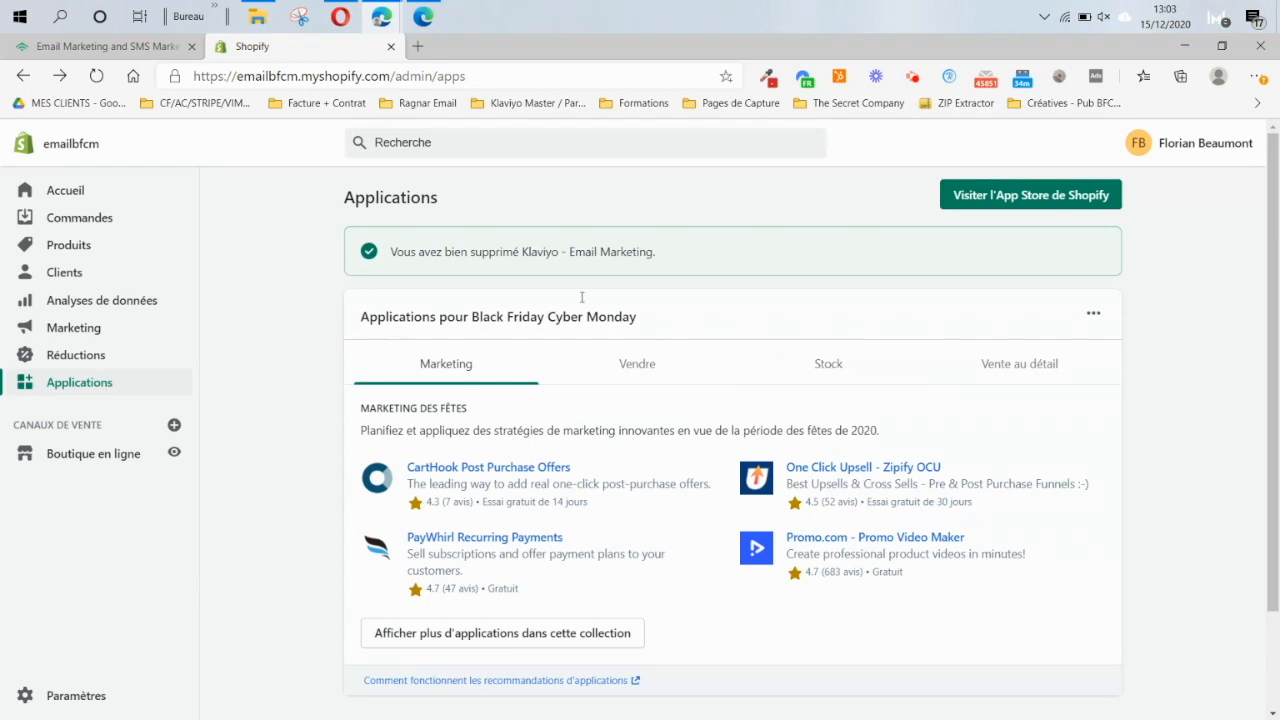
# Search the Shopify App Store for klaviyo and open the Klaviyo: Email Marketing listing
pyautogui.click(1000, 192)
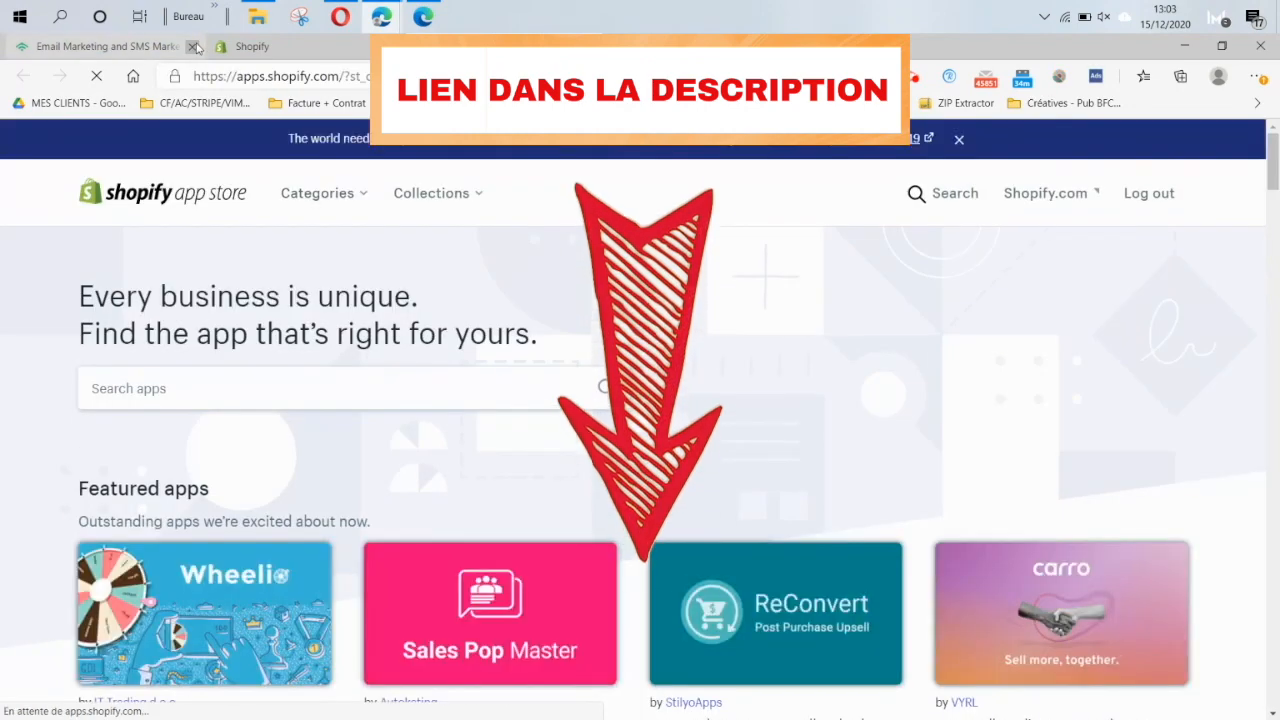
pyautogui.click(192, 46)
pyautogui.click(172, 390)
pyautogui.write('klaviyo')
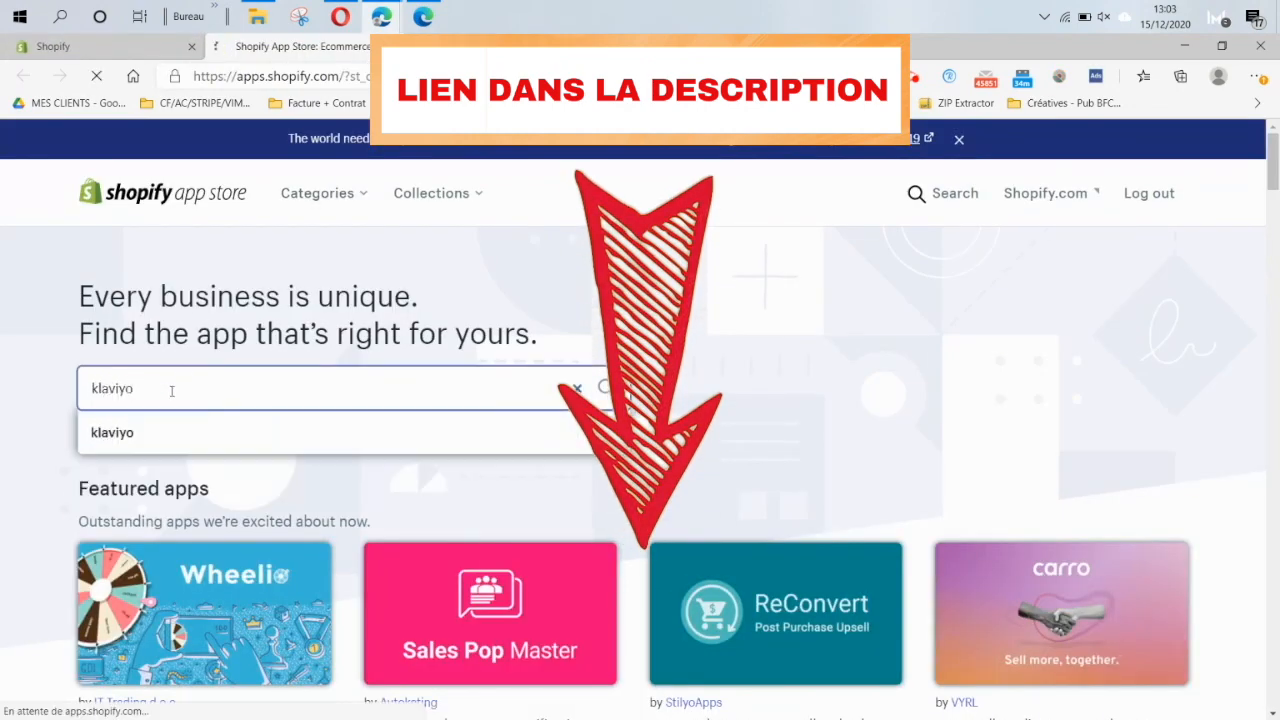
pyautogui.press('Return')
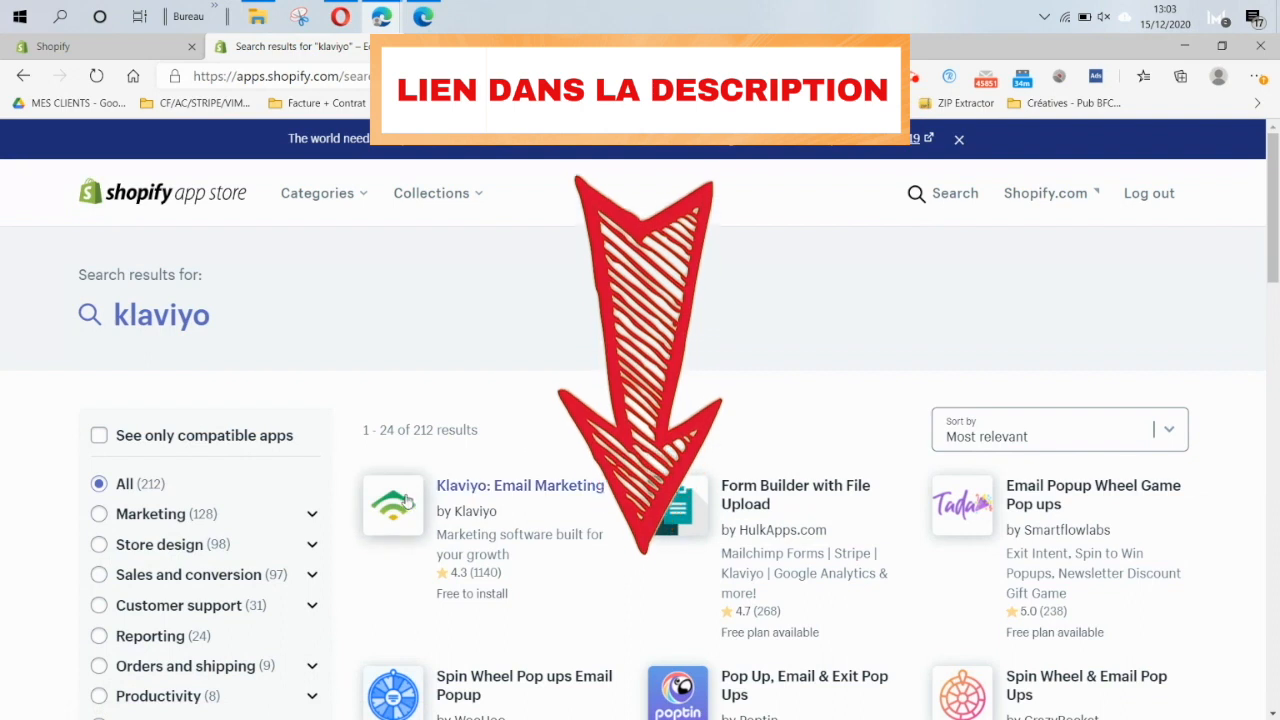
pyautogui.click(510, 487)
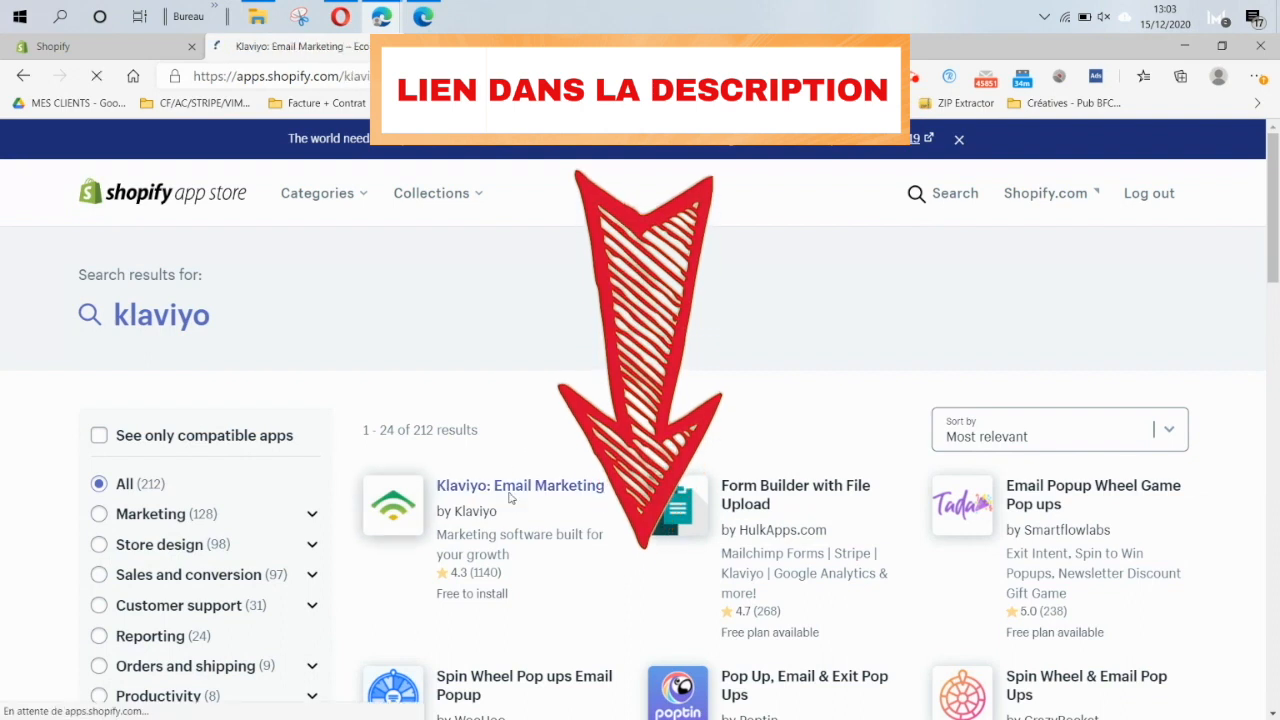
# Add the Klaviyo app to the emailbfcm store and approve its installation
pyautogui.click(280, 458)
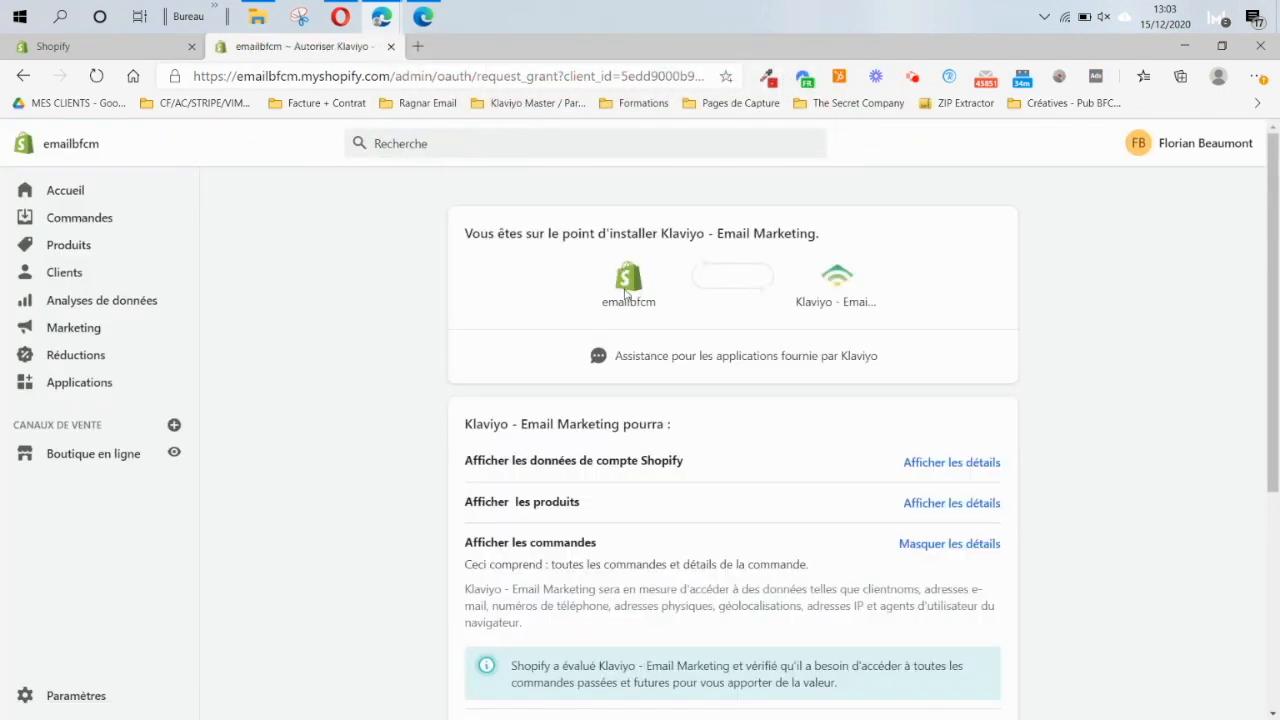
pyautogui.moveTo(1277, 315); pyautogui.dragTo(1251, 563)
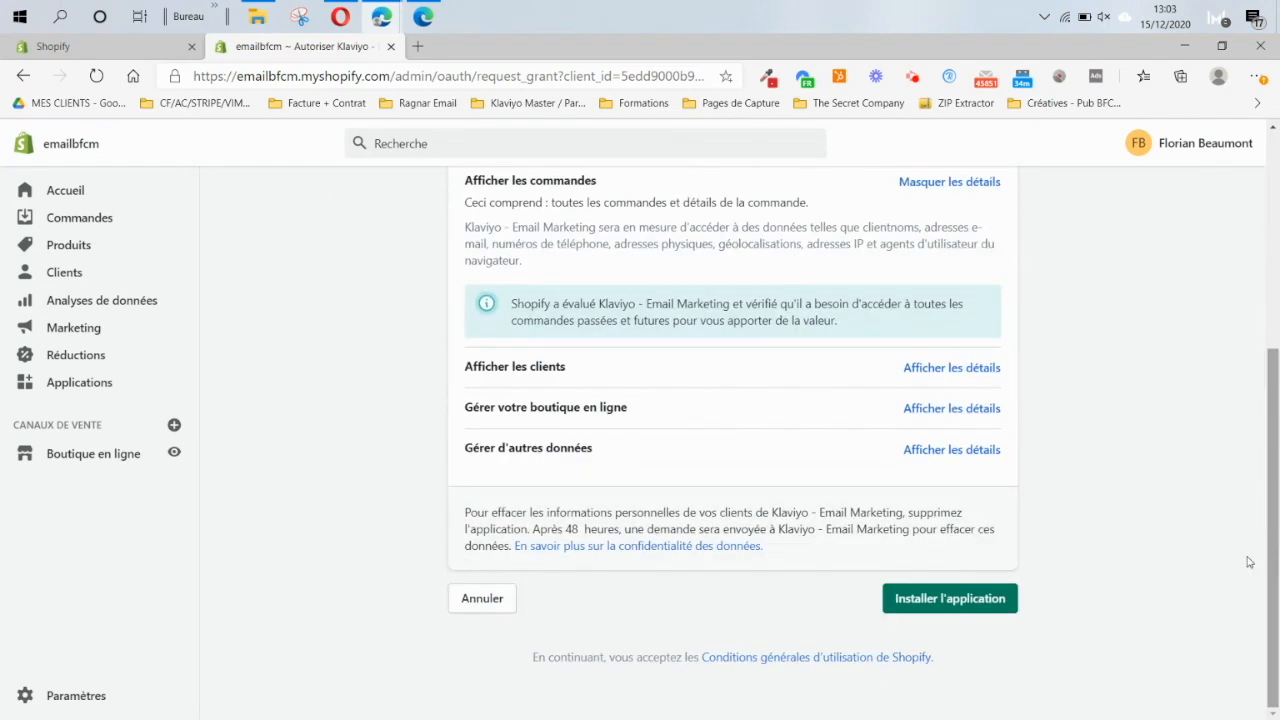
pyautogui.click(952, 598)
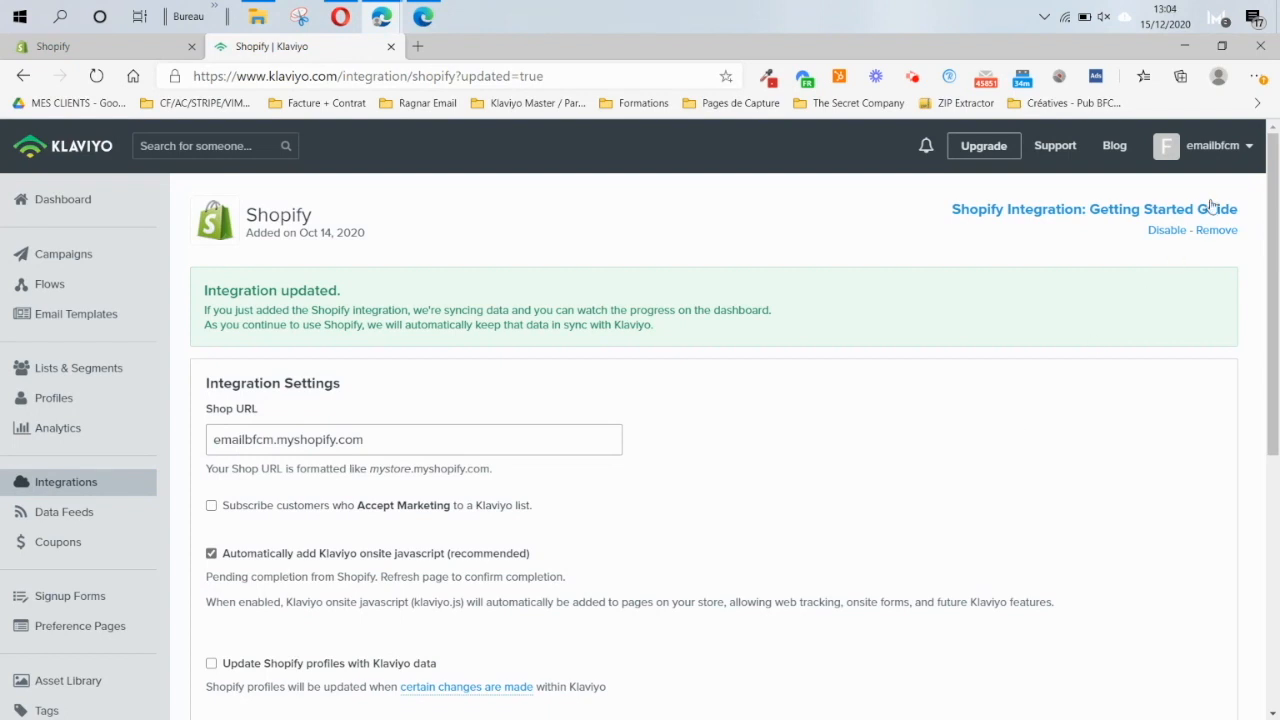
pyautogui.click(1232, 146)
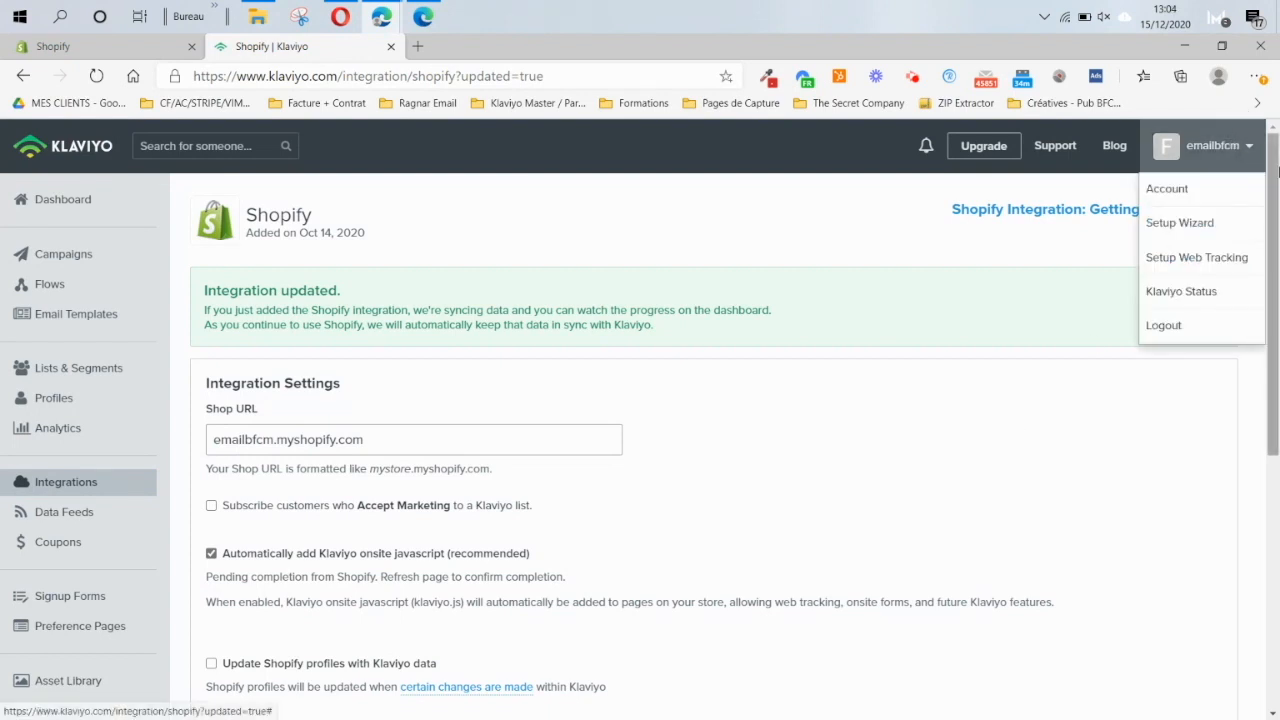
pyautogui.click(1151, 229)
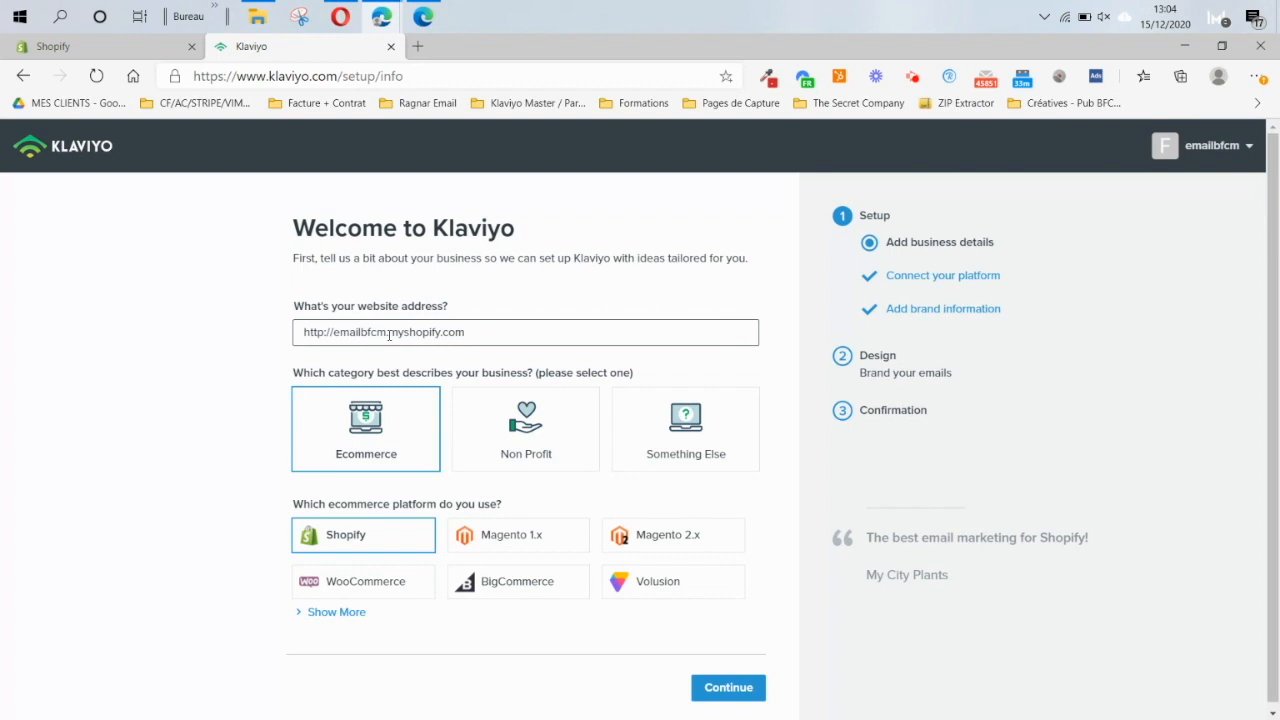
pyautogui.click(329, 335)
pyautogui.write('s')
pyautogui.press('Right')
pyautogui.press('Right')
pyautogui.press('Right')
pyautogui.press('Right')
pyautogui.press('Right')
pyautogui.press('Right')
pyautogui.press('Right')
pyautogui.press('Right')
pyautogui.press('Right')
pyautogui.press('Right')
pyautogui.press('Right')
pyautogui.press('BackSpace')
pyautogui.press('BackSpace')
pyautogui.press('BackSpace')
pyautogui.press('BackSpace')
pyautogui.press('BackSpace')
pyautogui.press('BackSpace')
pyautogui.press('BackSpace')
pyautogui.press('BackSpace')
pyautogui.press('BackSpace')
pyautogui.press('BackSpace')
pyautogui.press('BackSpace')
pyautogui.write('.')
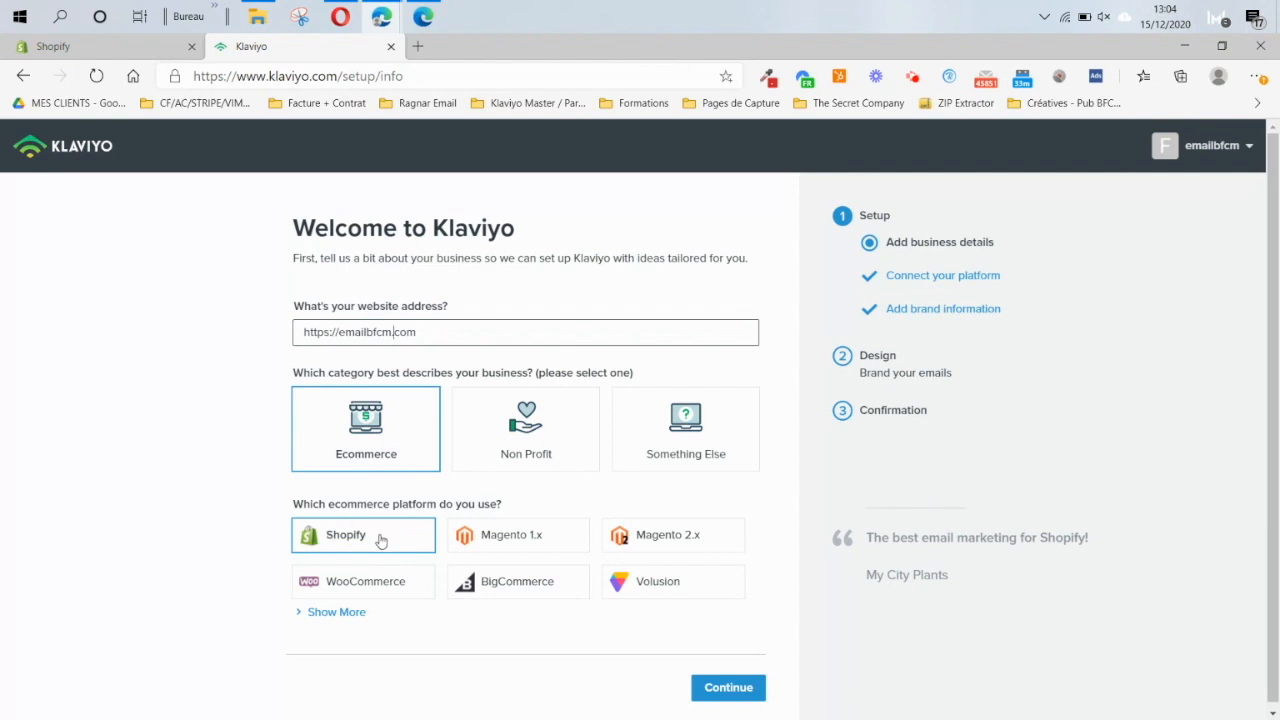
pyautogui.click(752, 690)
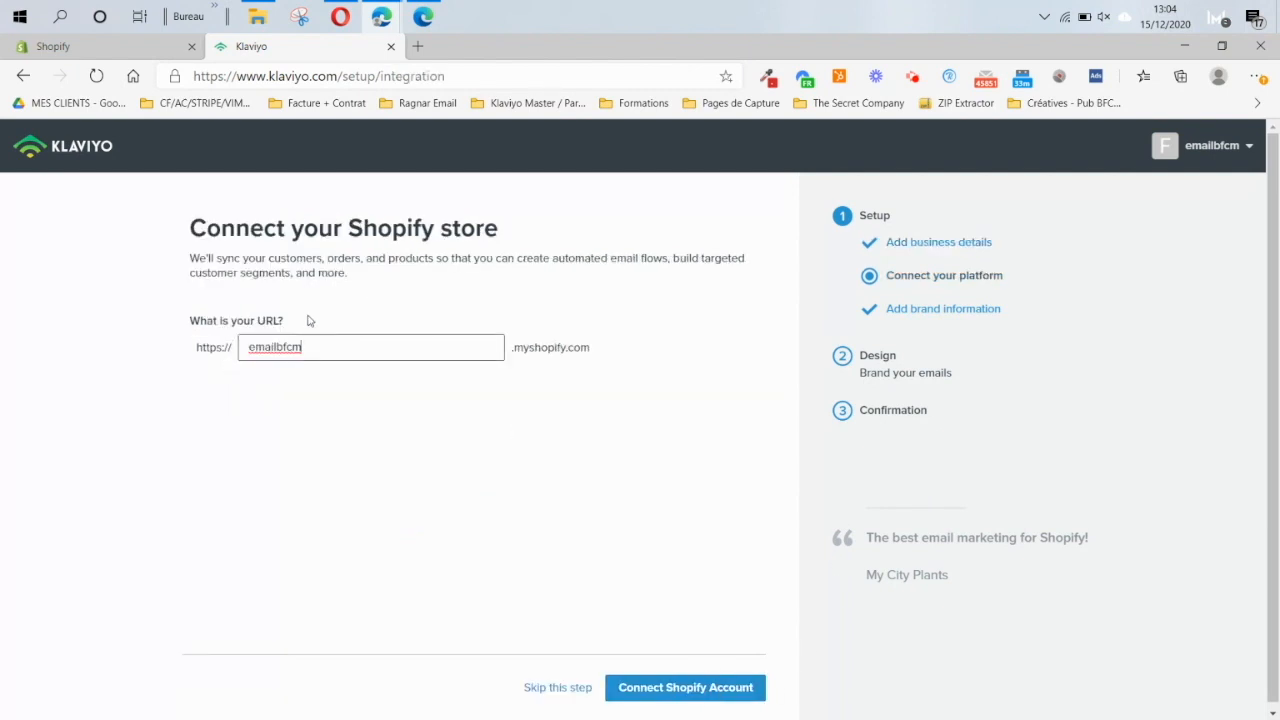
# Check the shop URL in the Shopify admin, connect the emailbfcm Shopify account, and skip the store questionnaire
pyautogui.click(136, 50)
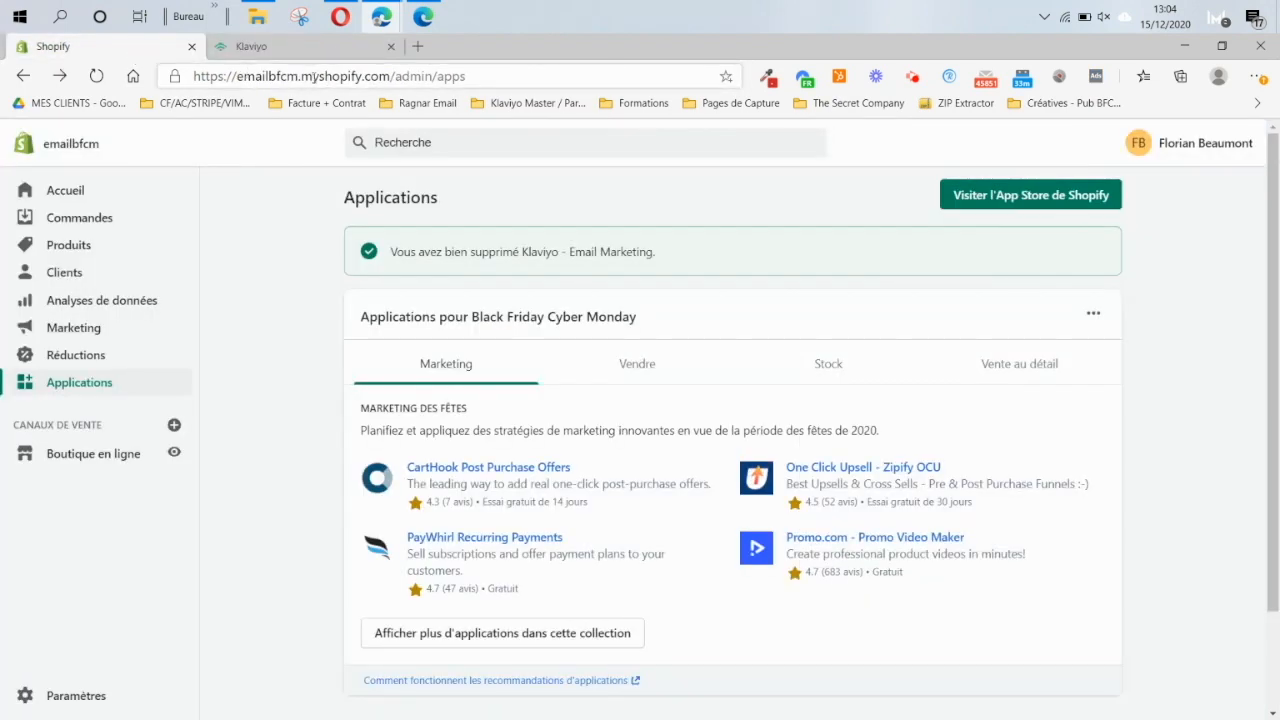
pyautogui.click(325, 46)
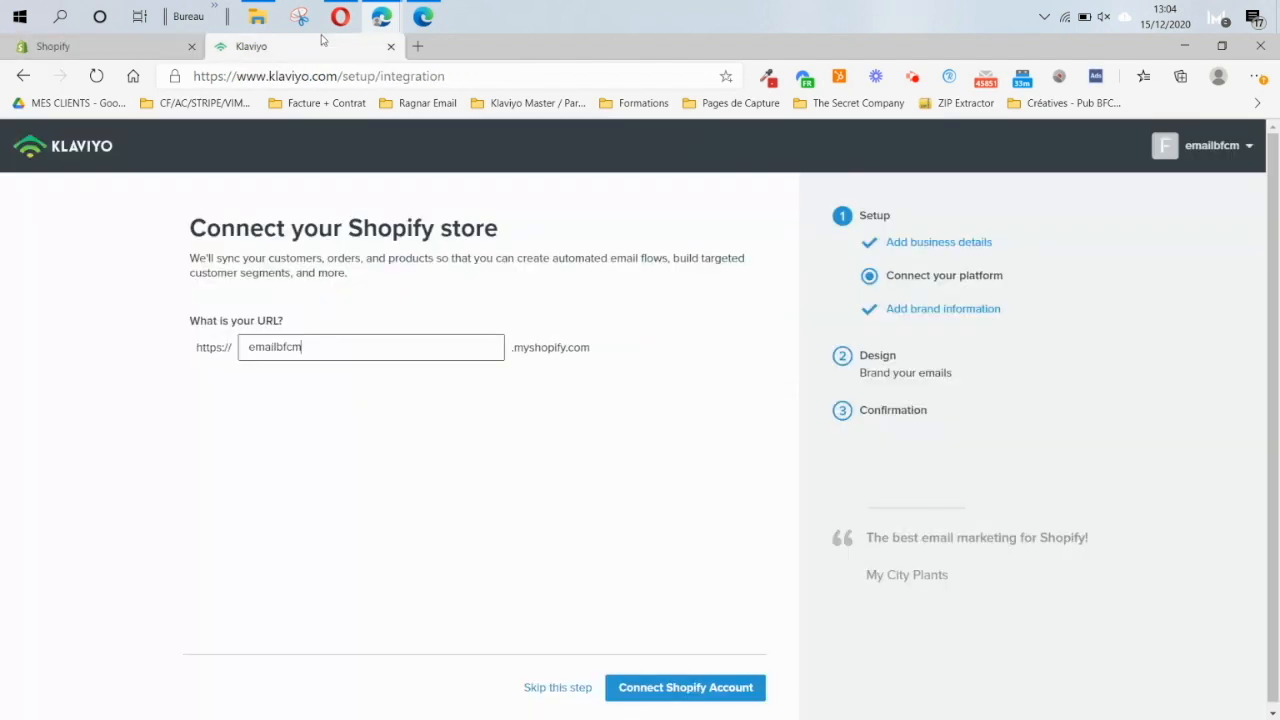
pyautogui.click(683, 693)
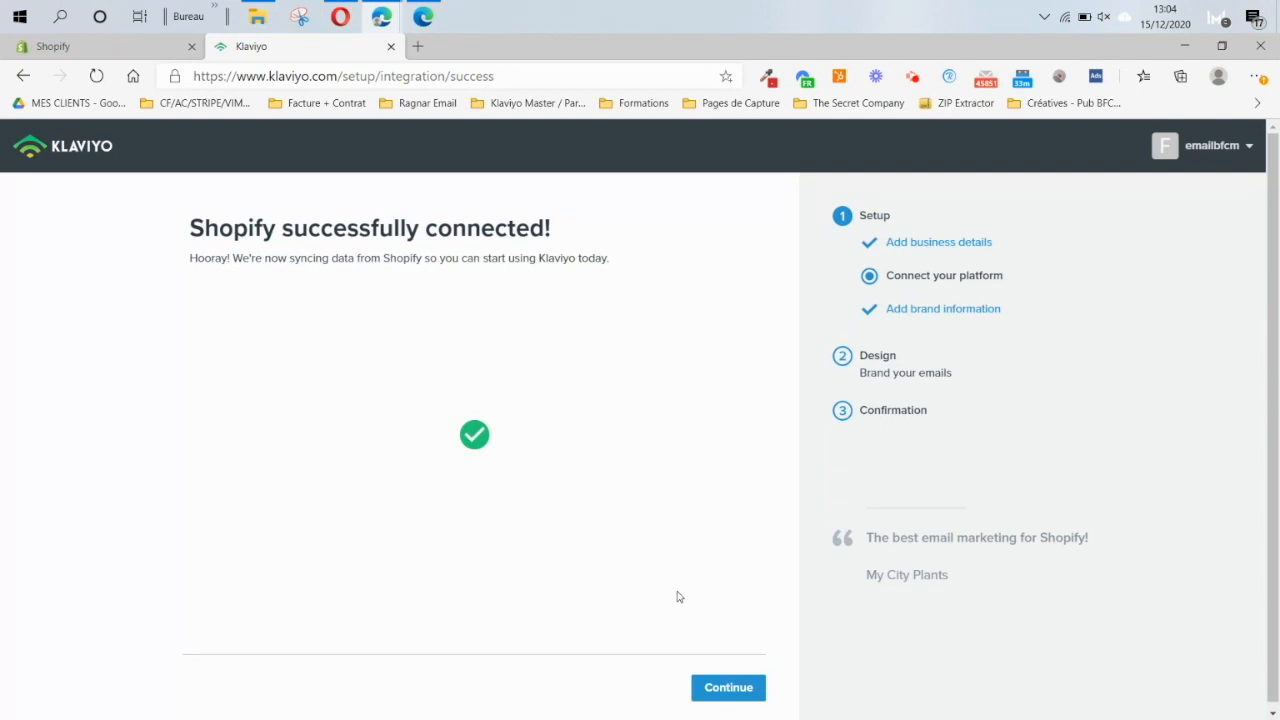
pyautogui.click(723, 699)
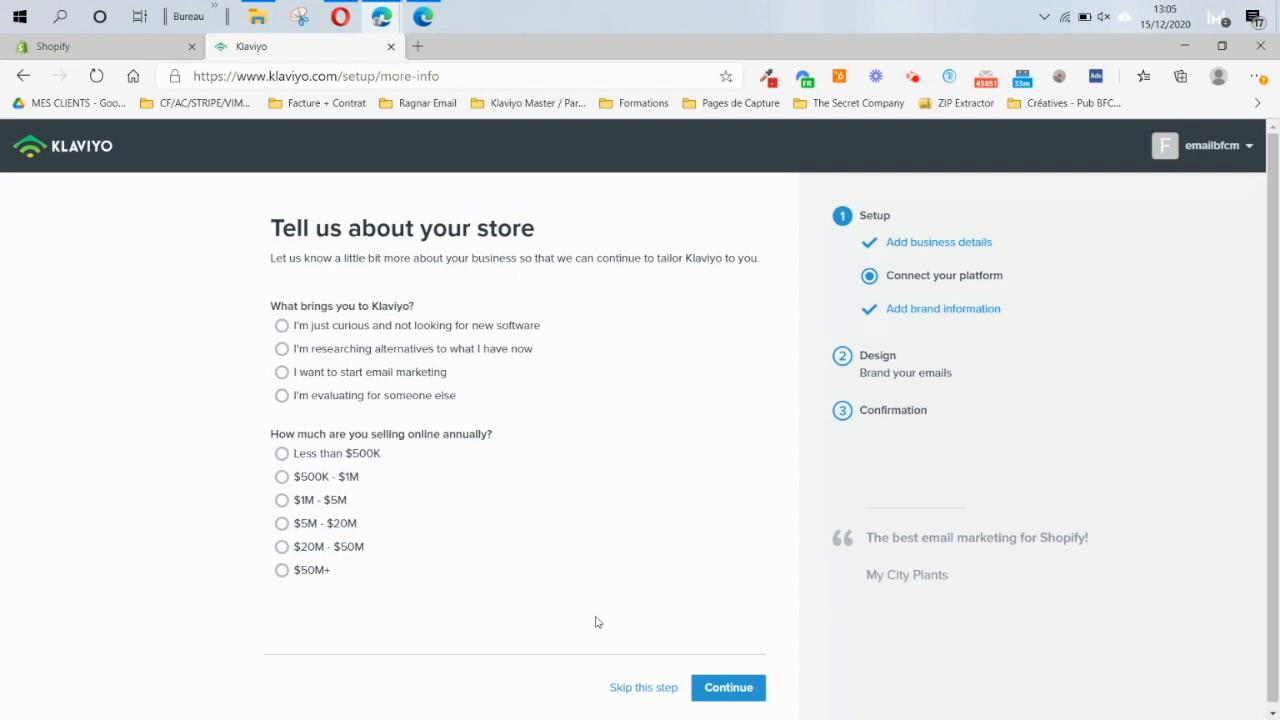
pyautogui.click(656, 688)
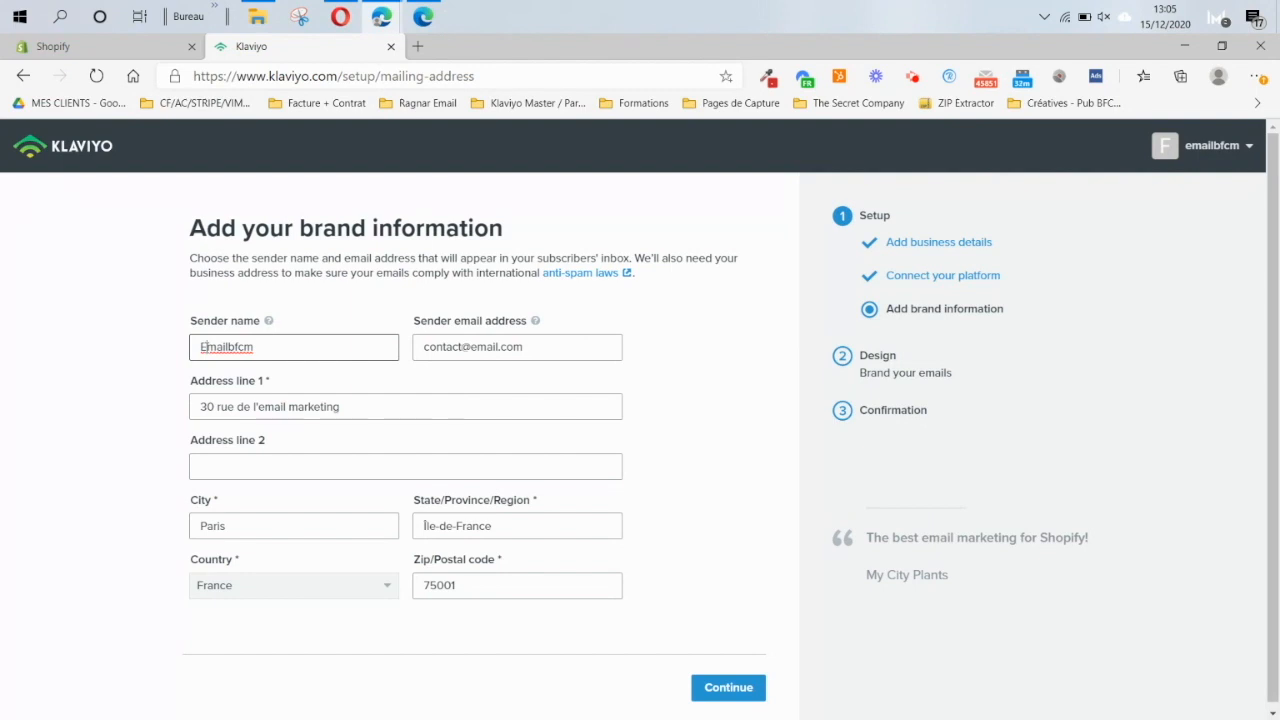
# Put a first name and "de" before Emailbfcm in the sender name and submit the brand information
pyautogui.click(199, 347)
pyautogui.write('Léa de')
pyautogui.click(478, 344)
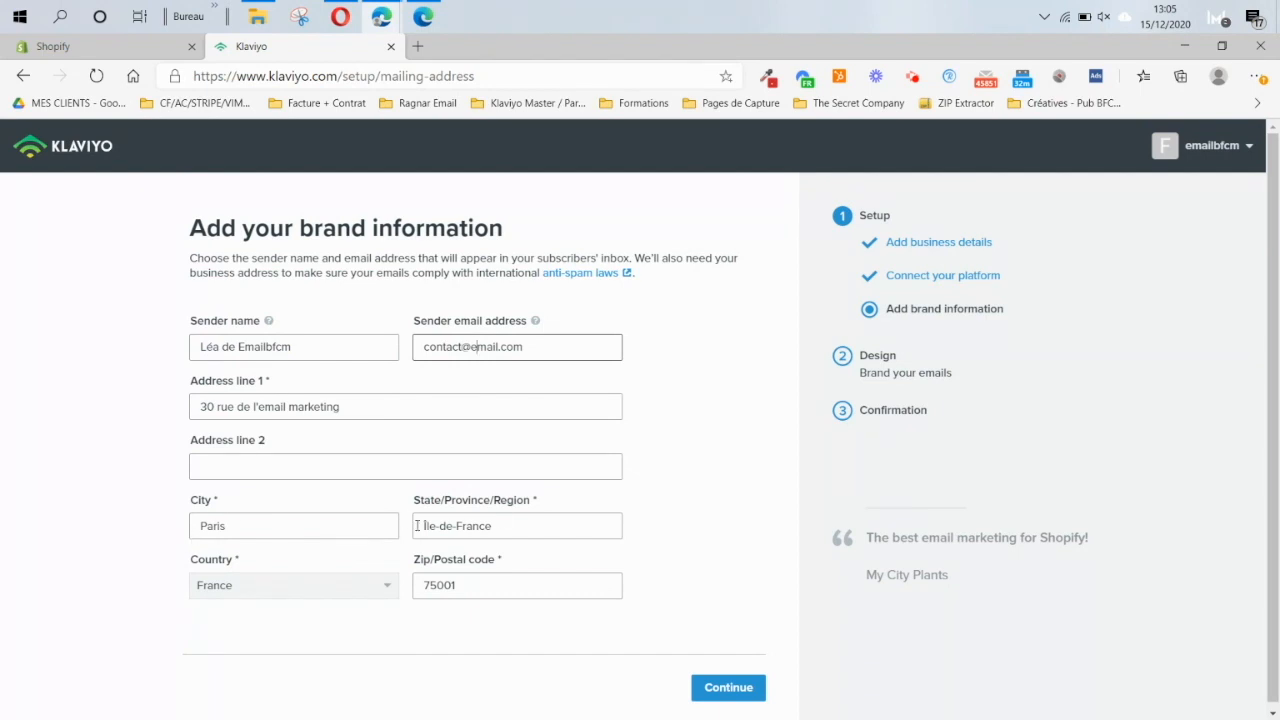
pyautogui.moveTo(451, 525); pyautogui.dragTo(472, 533)
pyautogui.click(463, 591)
pyautogui.click(655, 631)
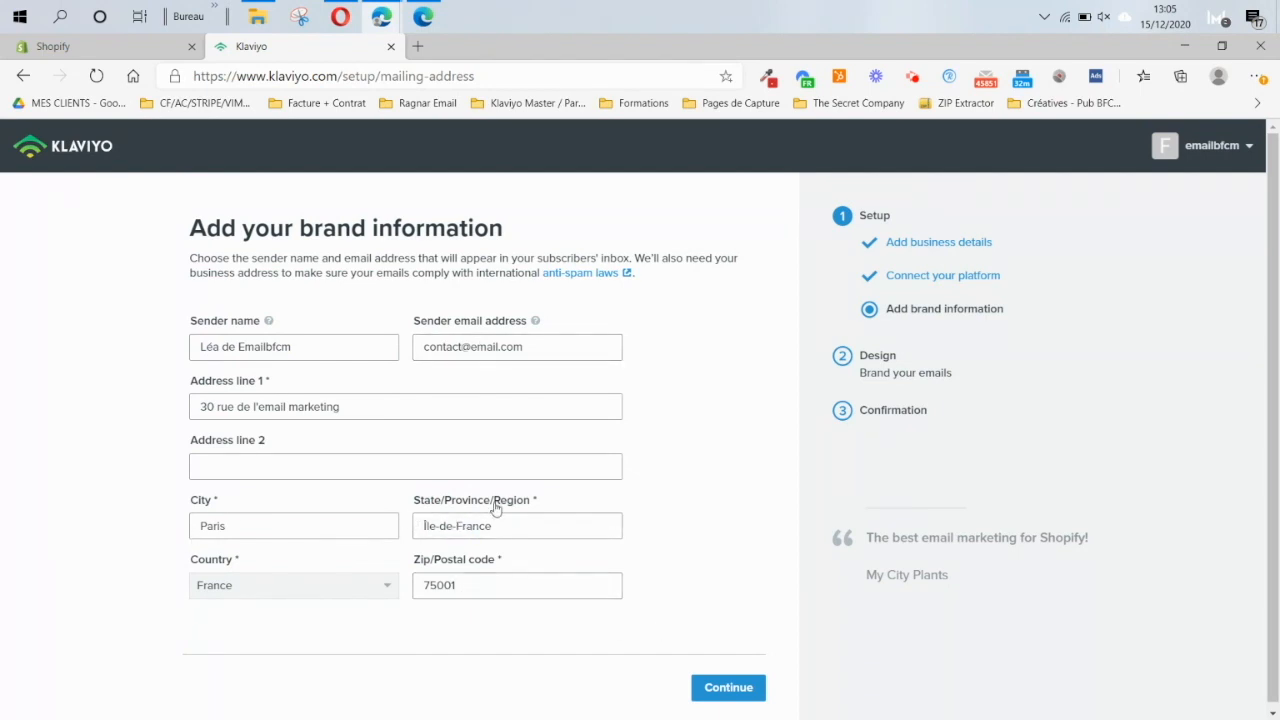
pyautogui.click(713, 700)
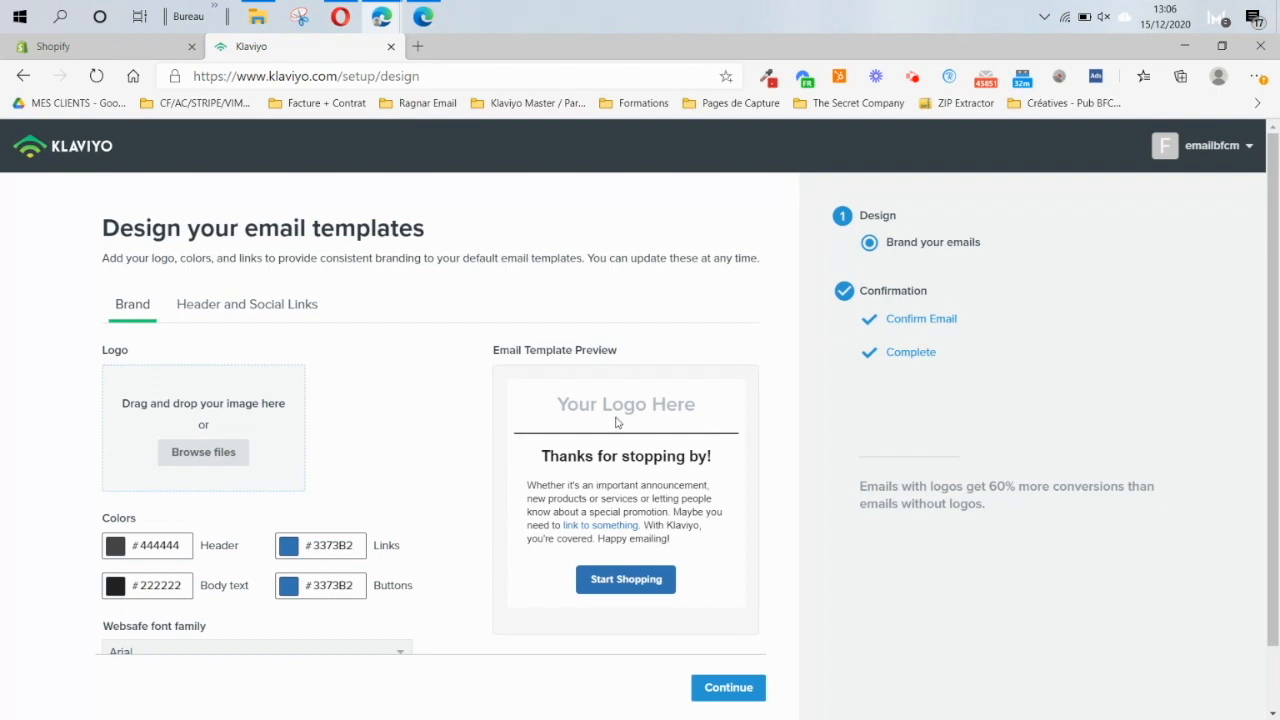
# Sample the dark page header colour with the colour picker and set the email template's button colour to #373F47
pyautogui.click(768, 80)
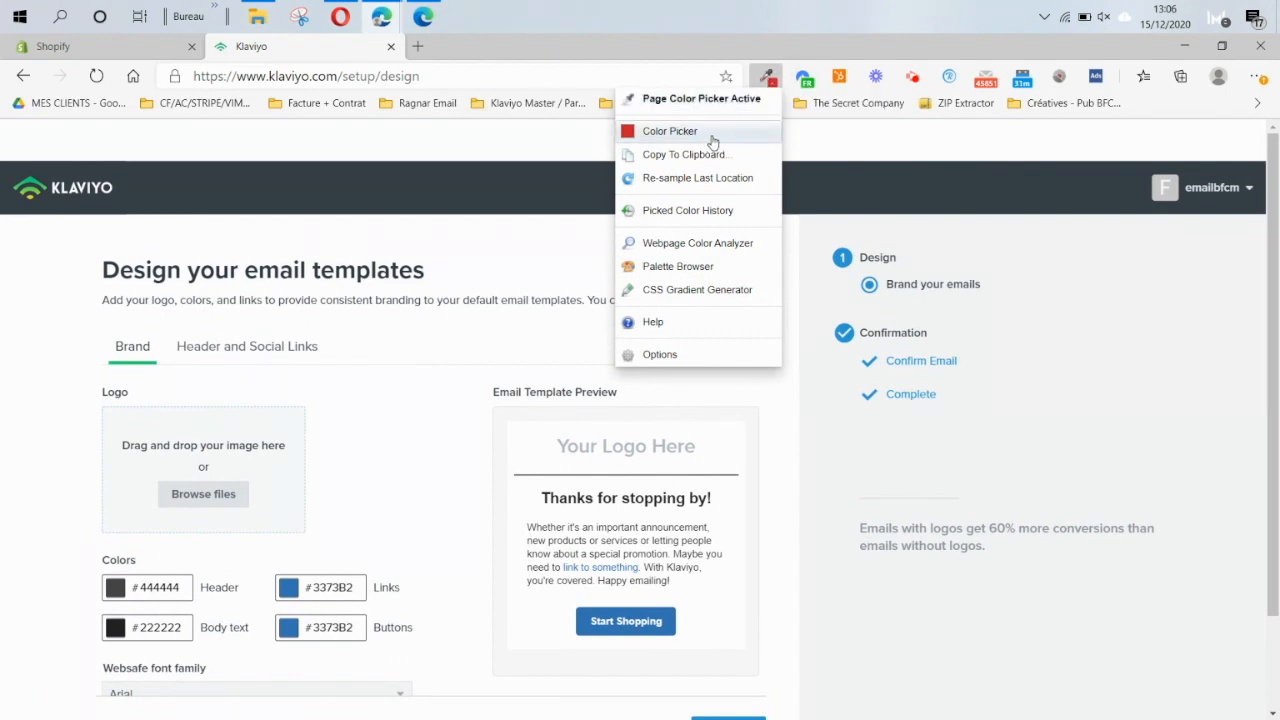
pyautogui.click(700, 110)
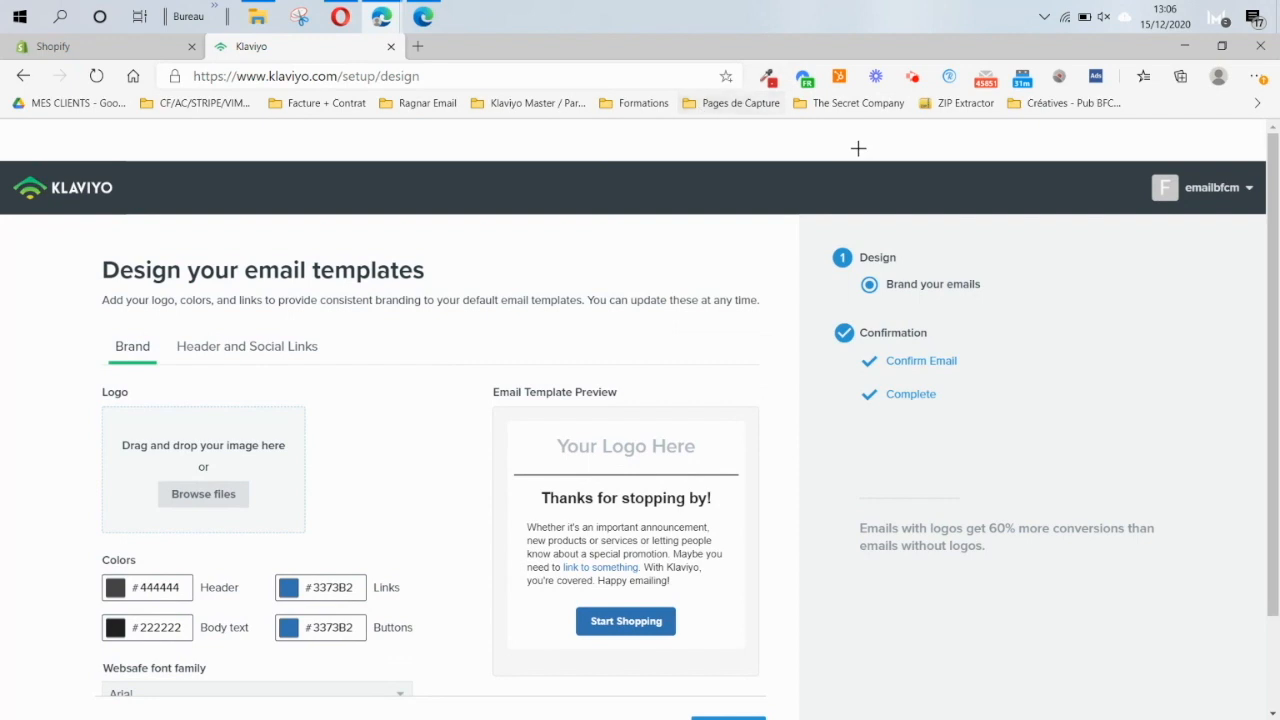
pyautogui.click(804, 200)
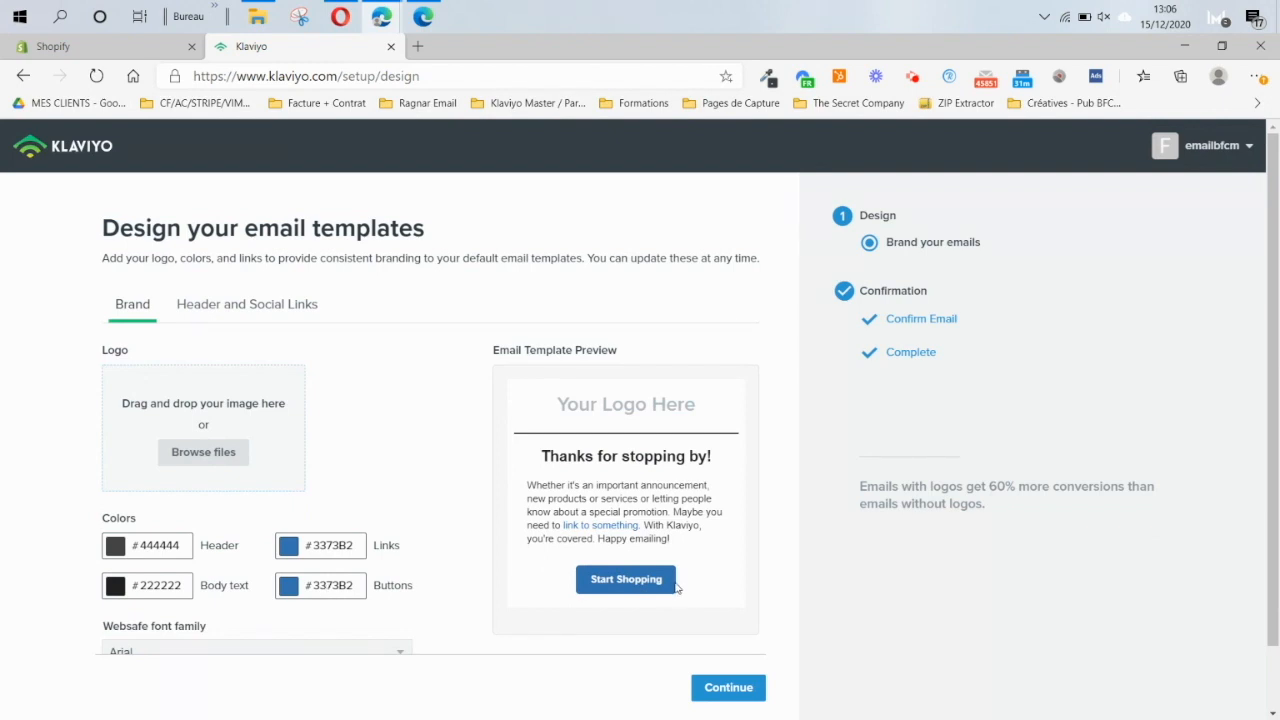
pyautogui.doubleClick(328, 587)
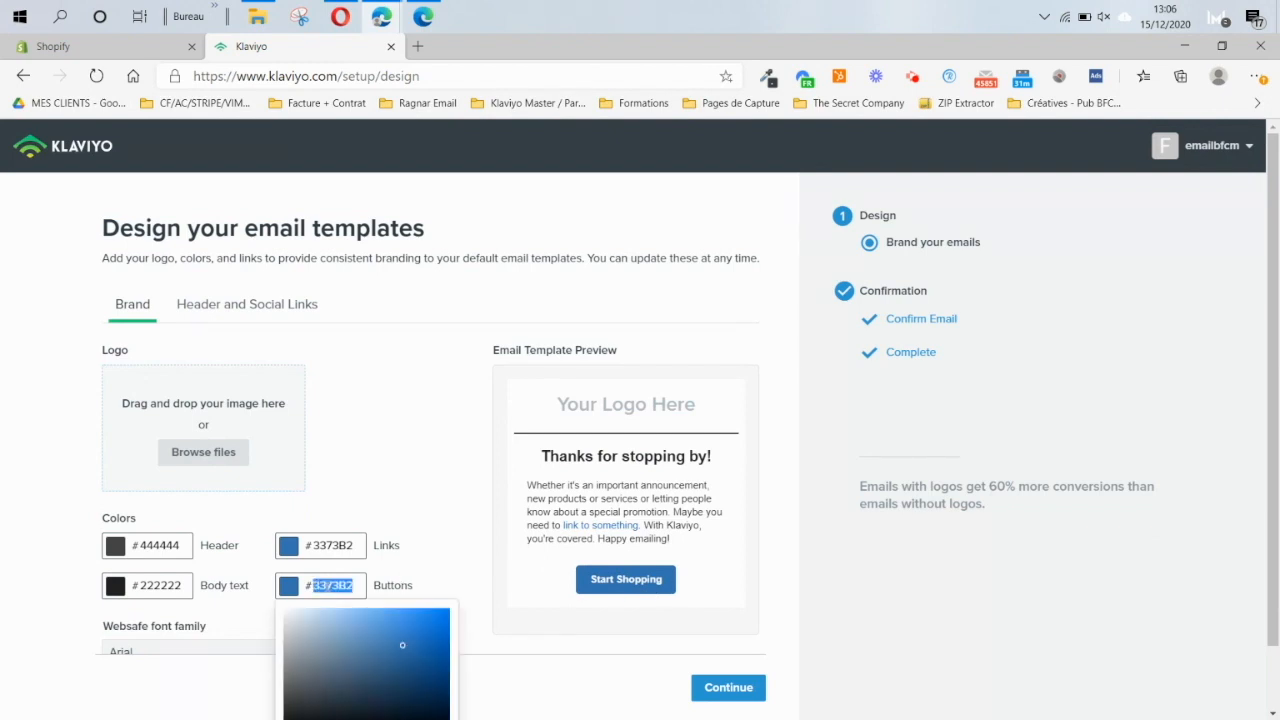
pyautogui.hotkey('ctrl', 'v')
pyautogui.click(340, 548)
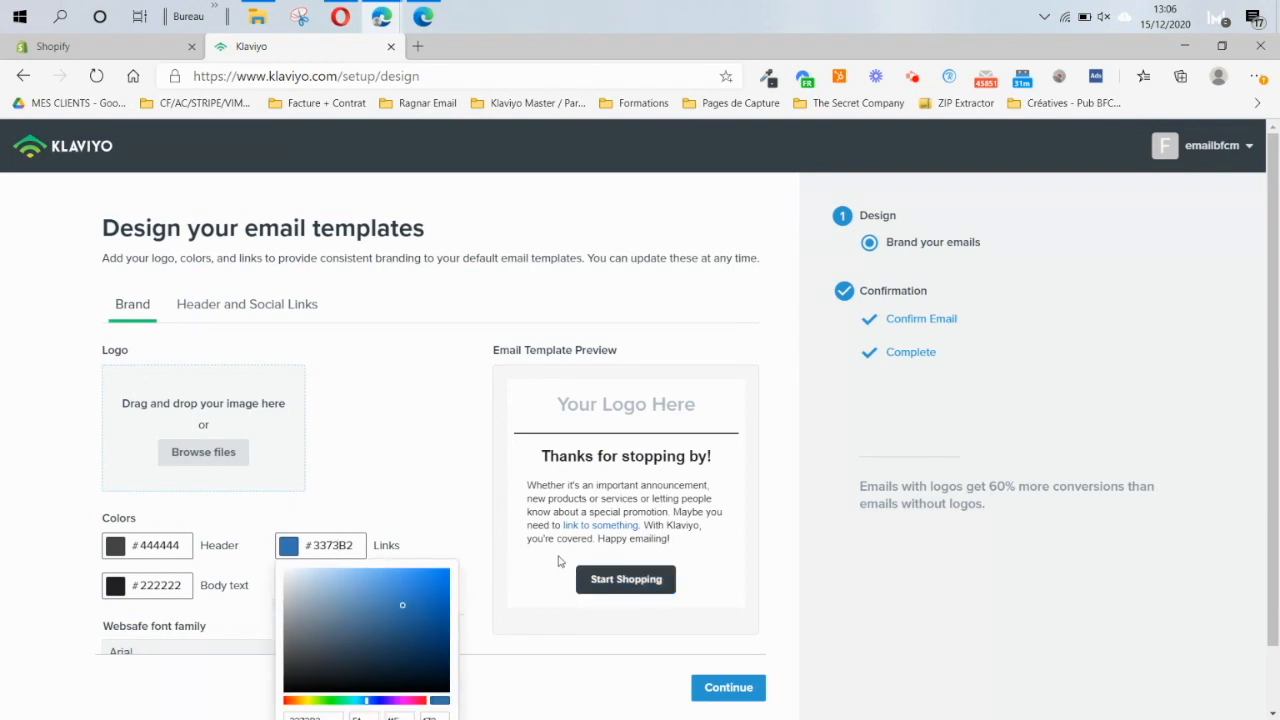
pyautogui.click(405, 519)
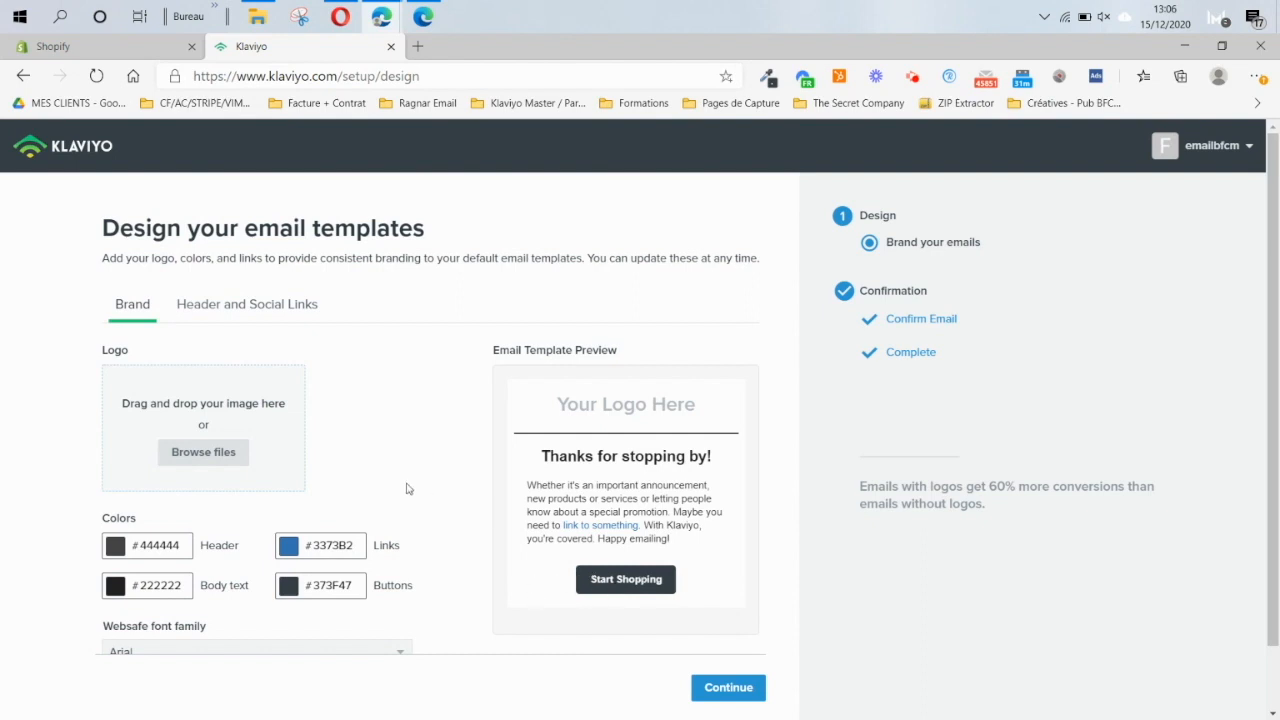
# Choose Arial as the websafe font family for the email templates
pyautogui.scroll(-1, 408, 489)
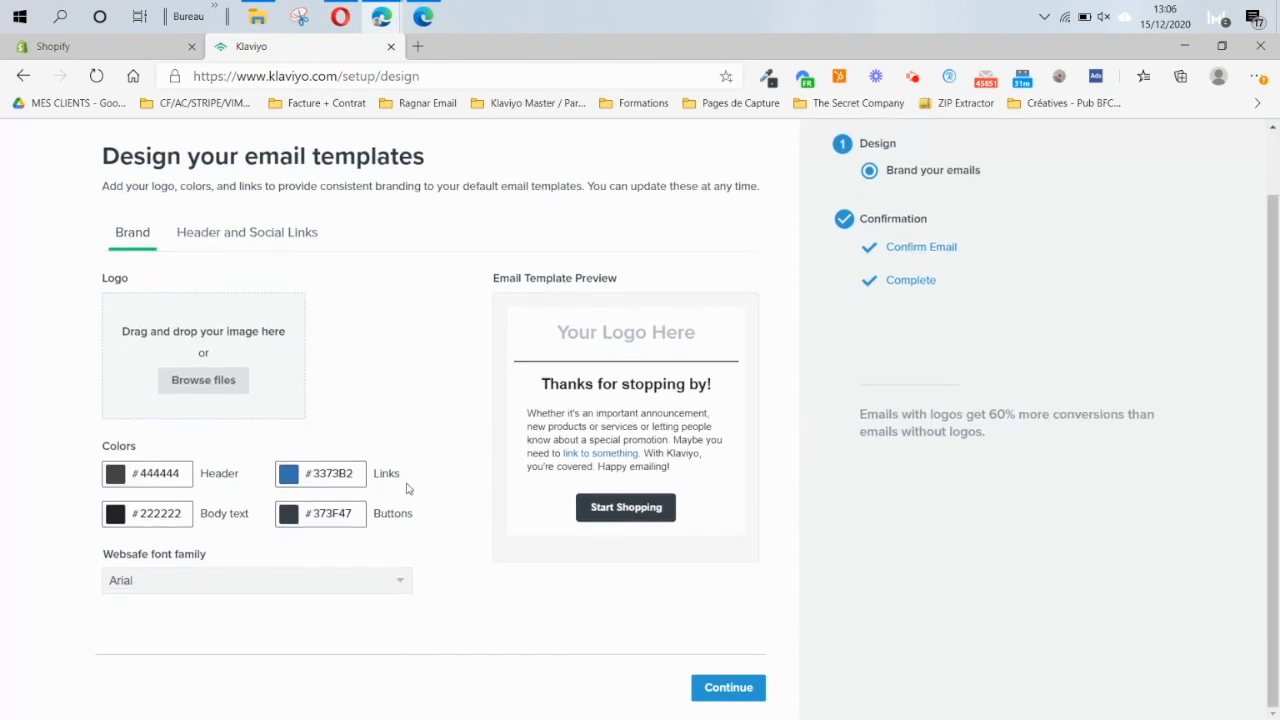
pyautogui.click(362, 589)
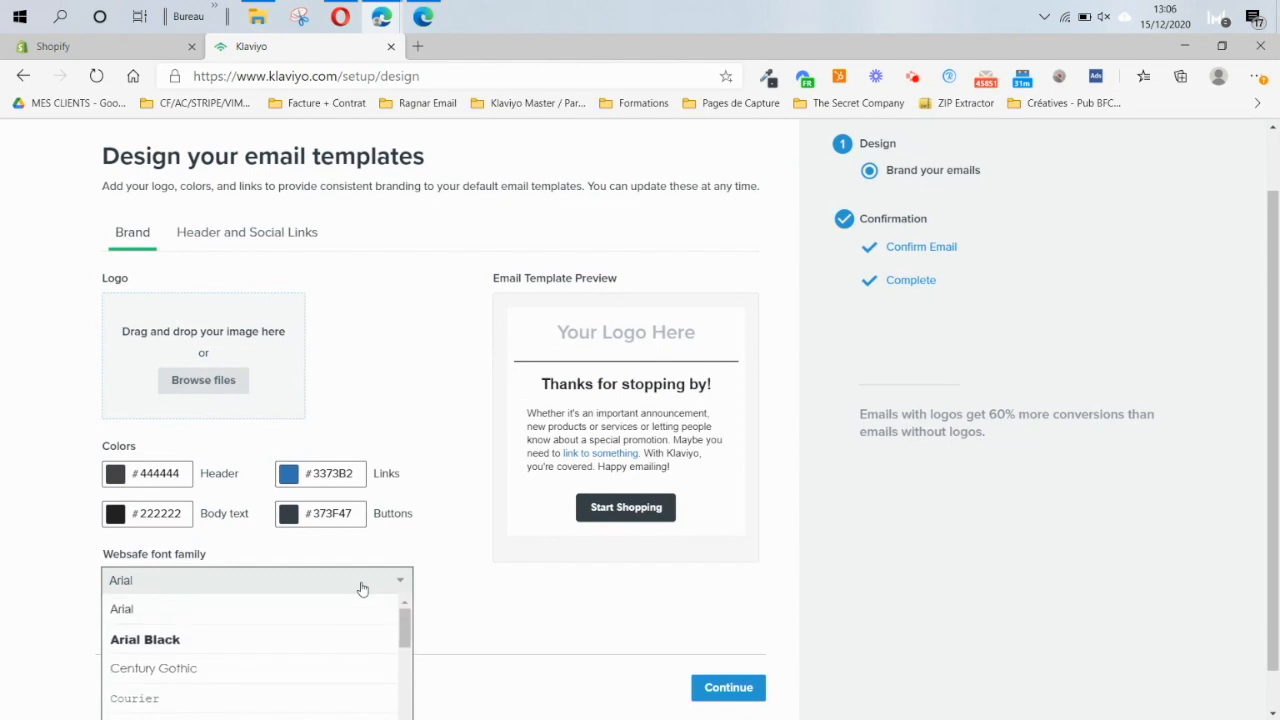
pyautogui.click(217, 614)
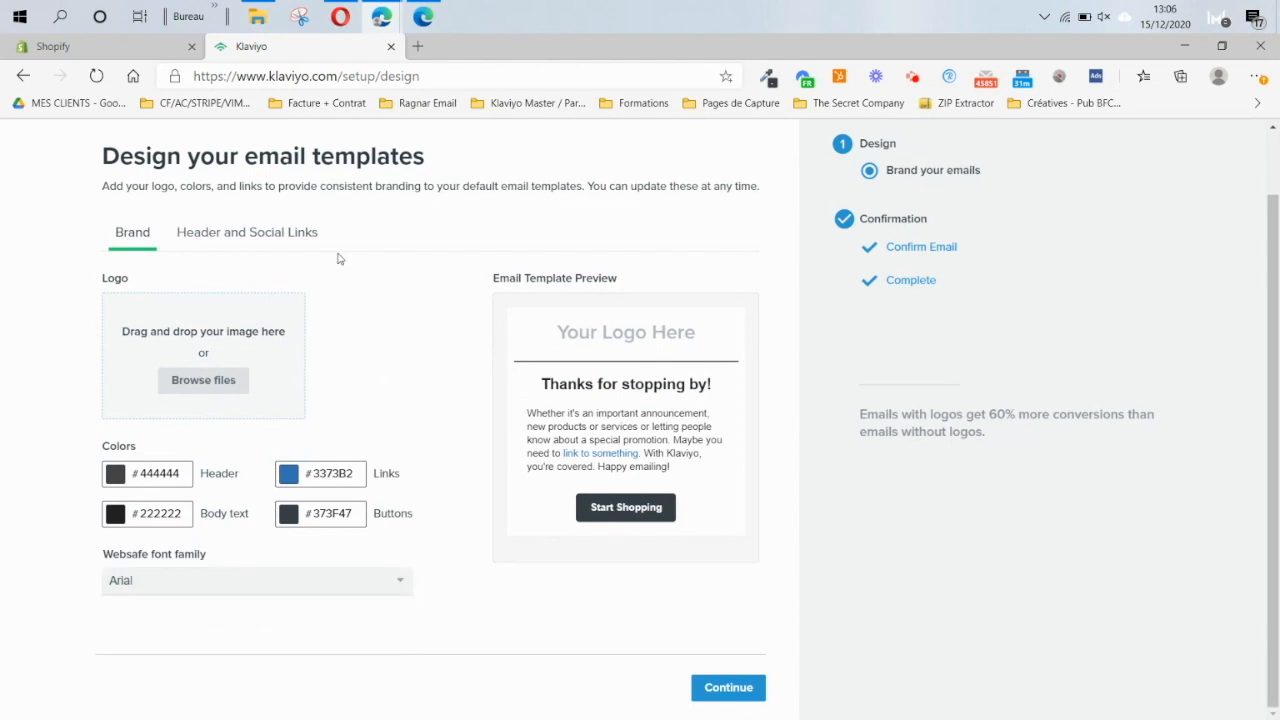
# View the header and social link settings, continue without adding links, and finish the setup wizard to reach the dashboard
pyautogui.click(248, 242)
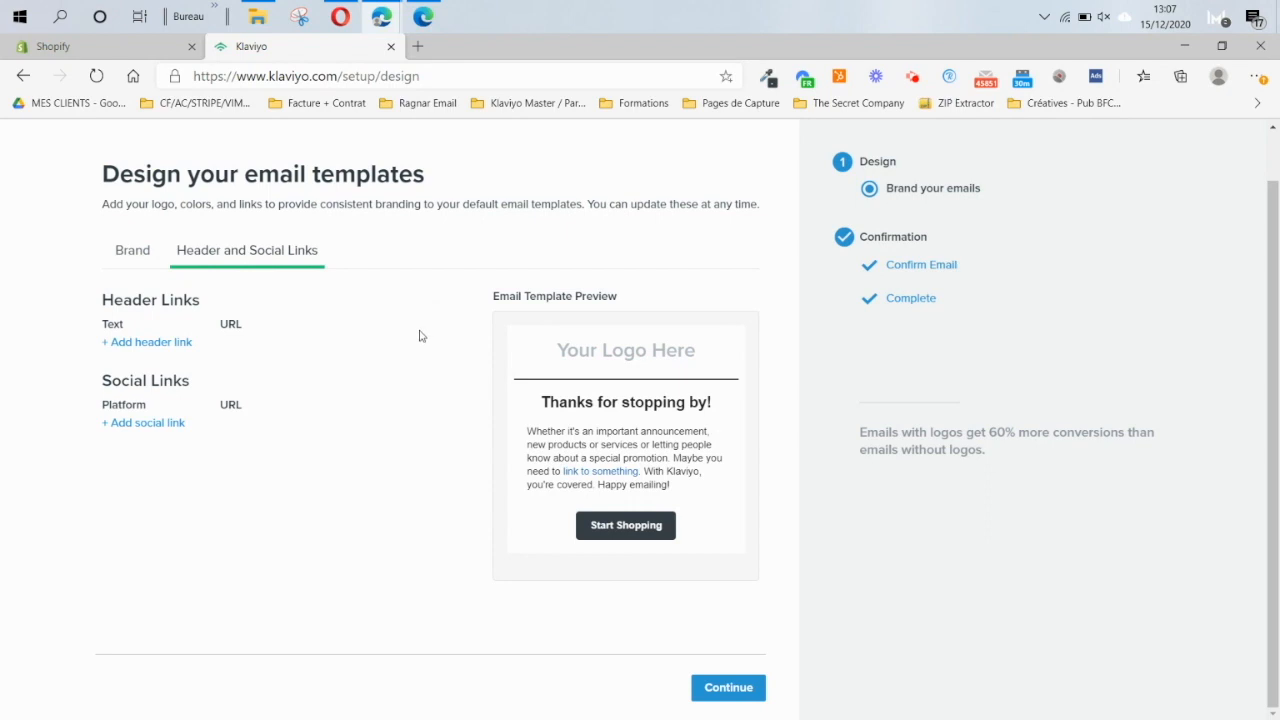
pyautogui.doubleClick(435, 411)
pyautogui.click(712, 688)
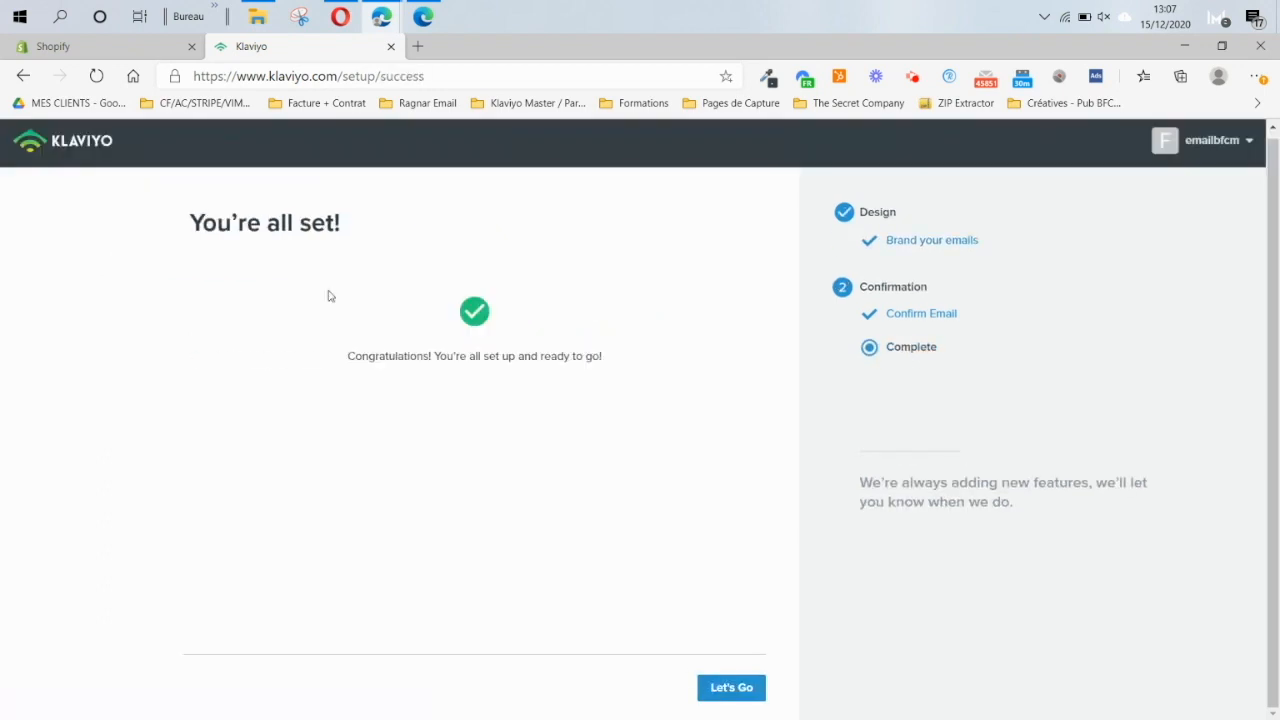
pyautogui.click(734, 699)
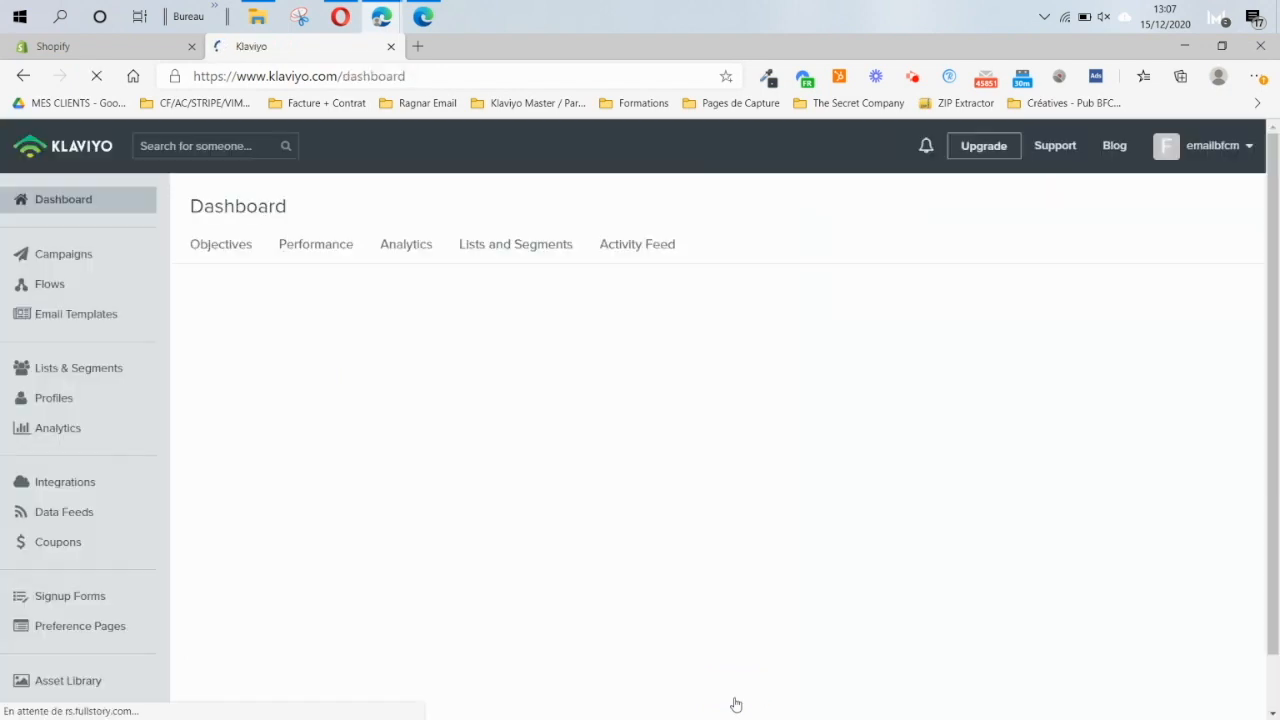
# Open the upgrade page, dismiss the promotional popup, and examine the monthly email plan prices by number of people
pyautogui.click(984, 150)
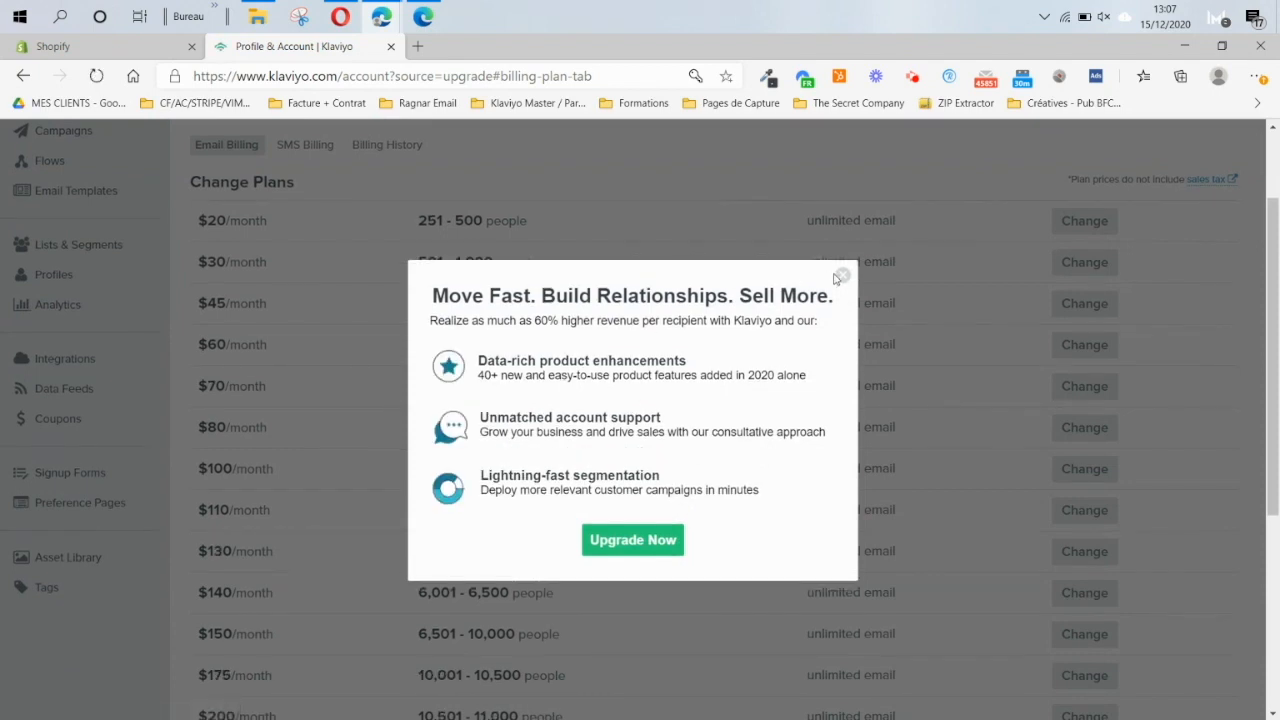
pyautogui.click(843, 277)
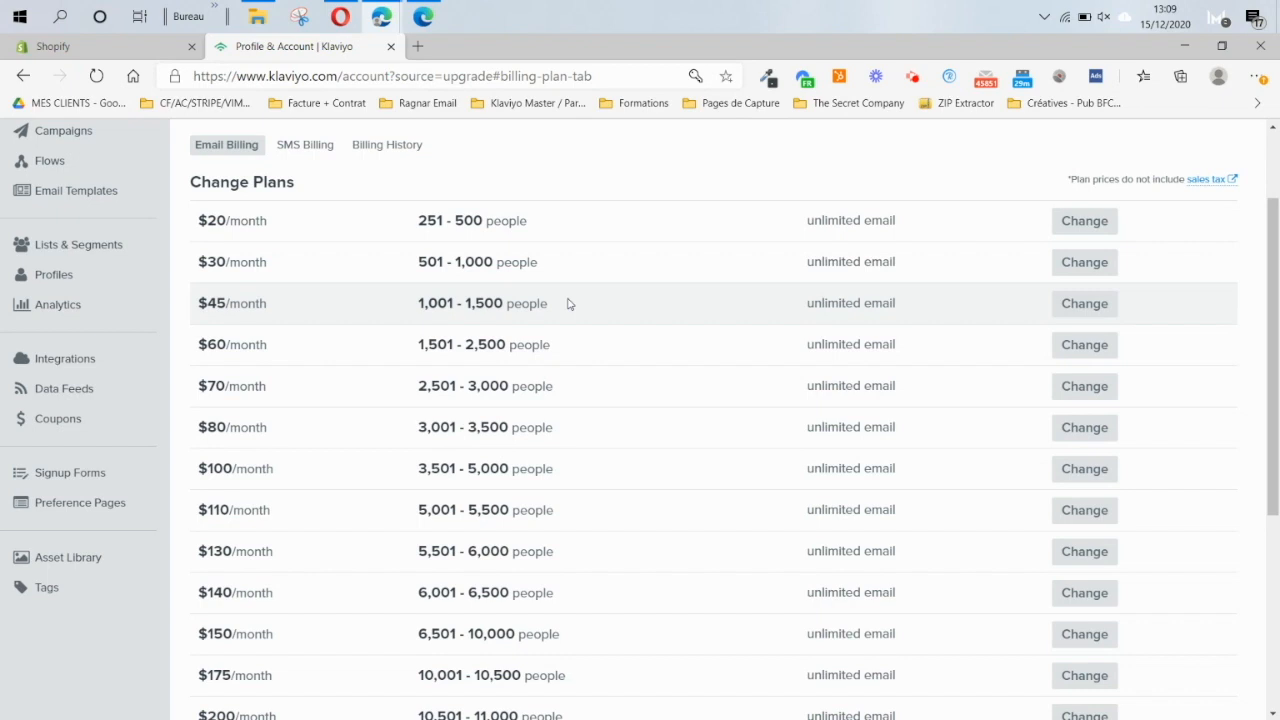
pyautogui.scroll(-1, 772, 166)
pyautogui.scroll(2, 772, 166)
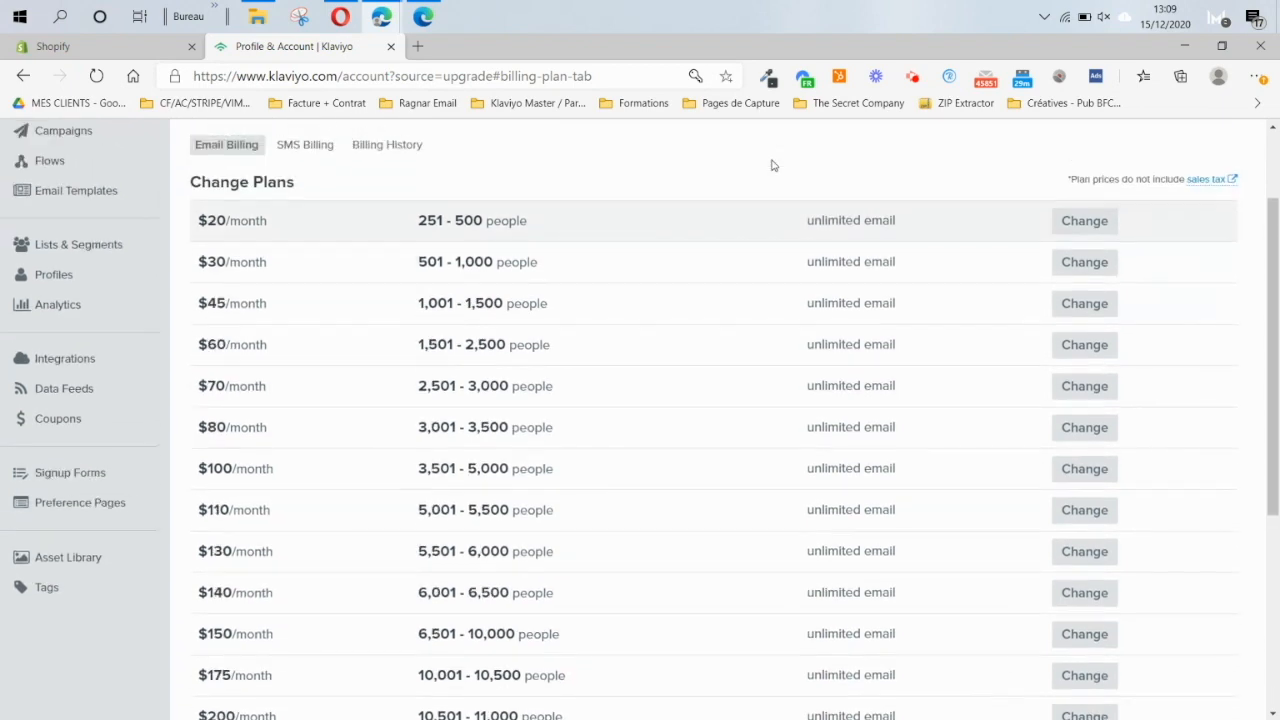
pyautogui.scroll(-1, 772, 166)
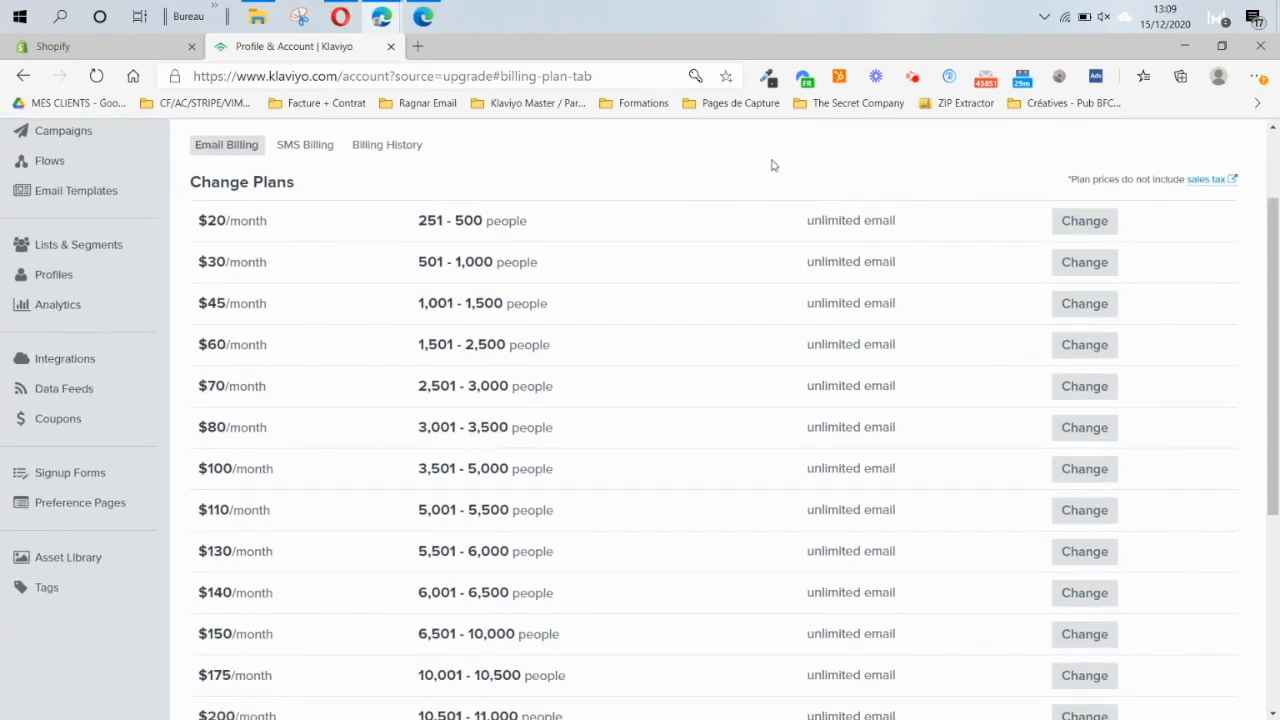
# Review the email billing plans again, comparing the monthly prices with the number of people covered
pyautogui.moveTo(1277, 418); pyautogui.dragTo(1253, 427)
pyautogui.scroll(2, 1205, 342)
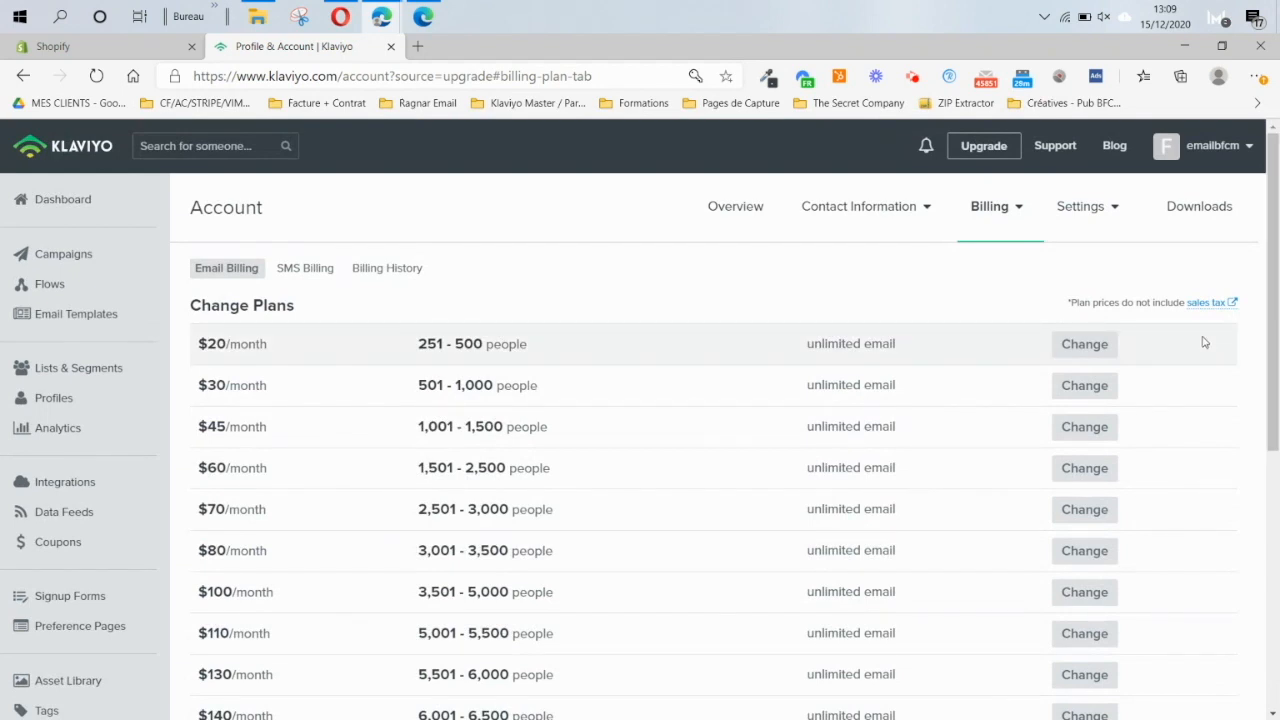
pyautogui.scroll(-1, 1205, 342)
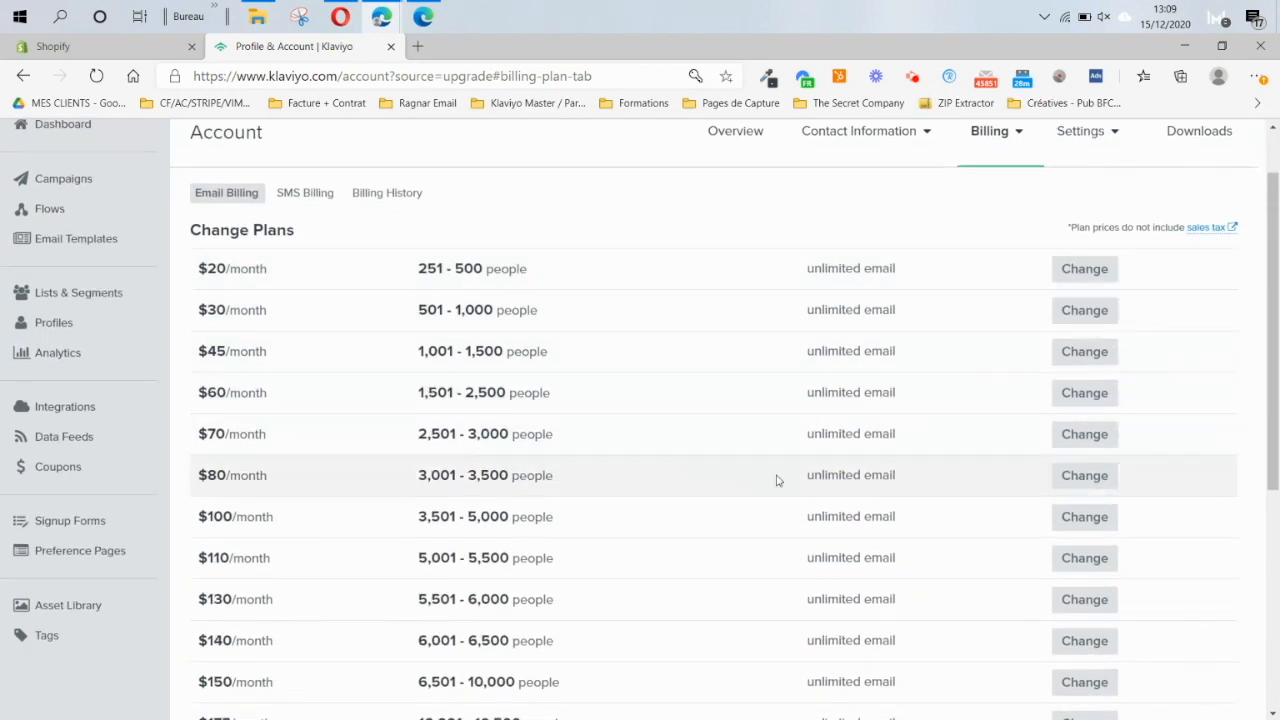
pyautogui.scroll(1, 1270, 373)
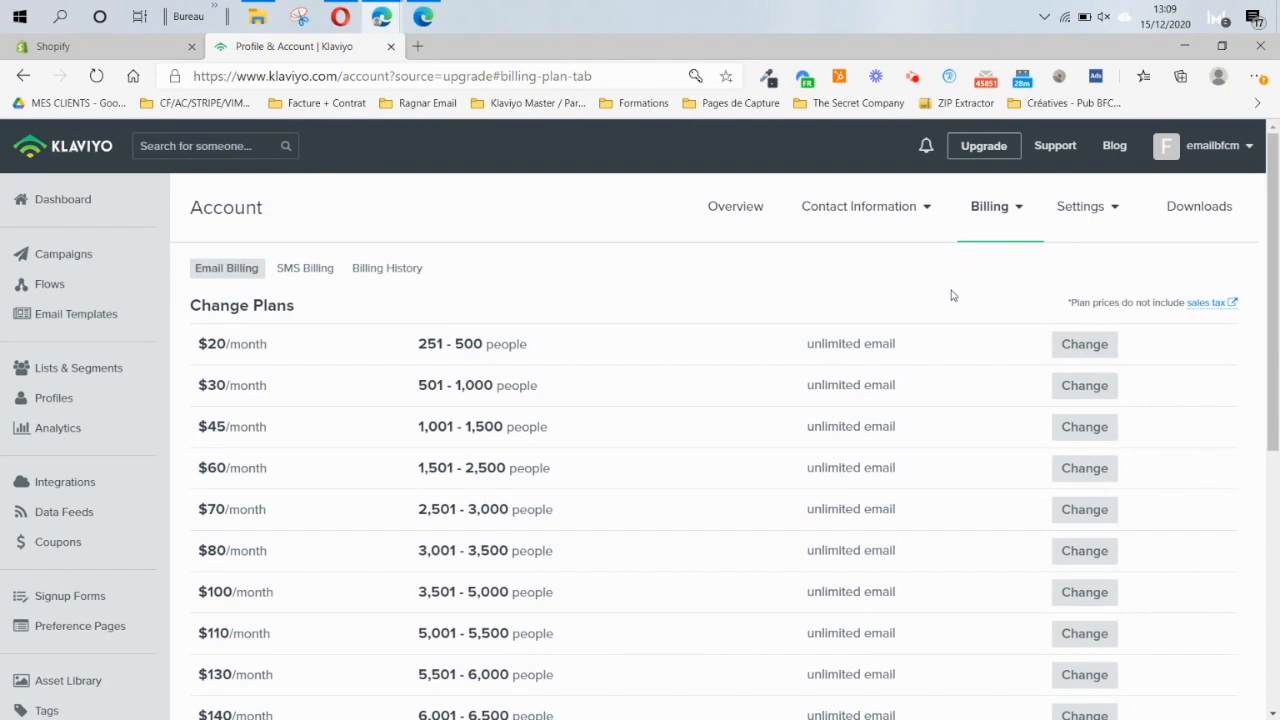
pyautogui.scroll(-1, 952, 295)
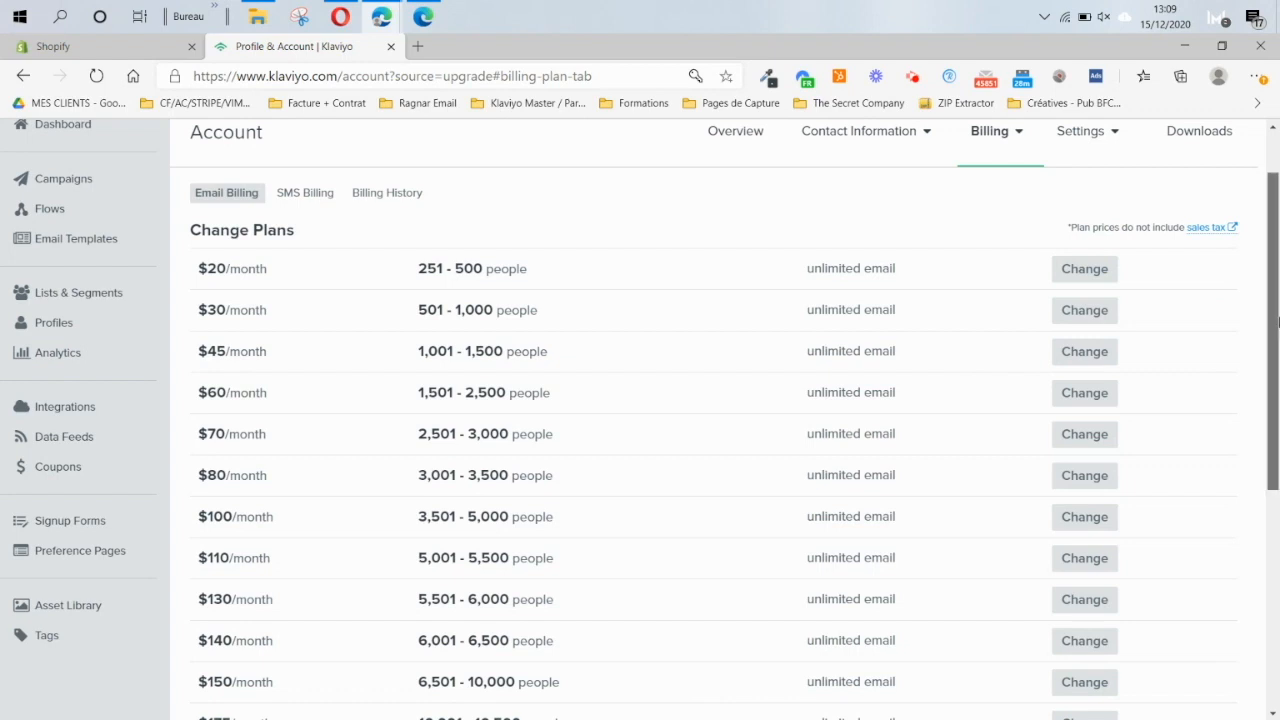
pyautogui.scroll(1, 1274, 320)
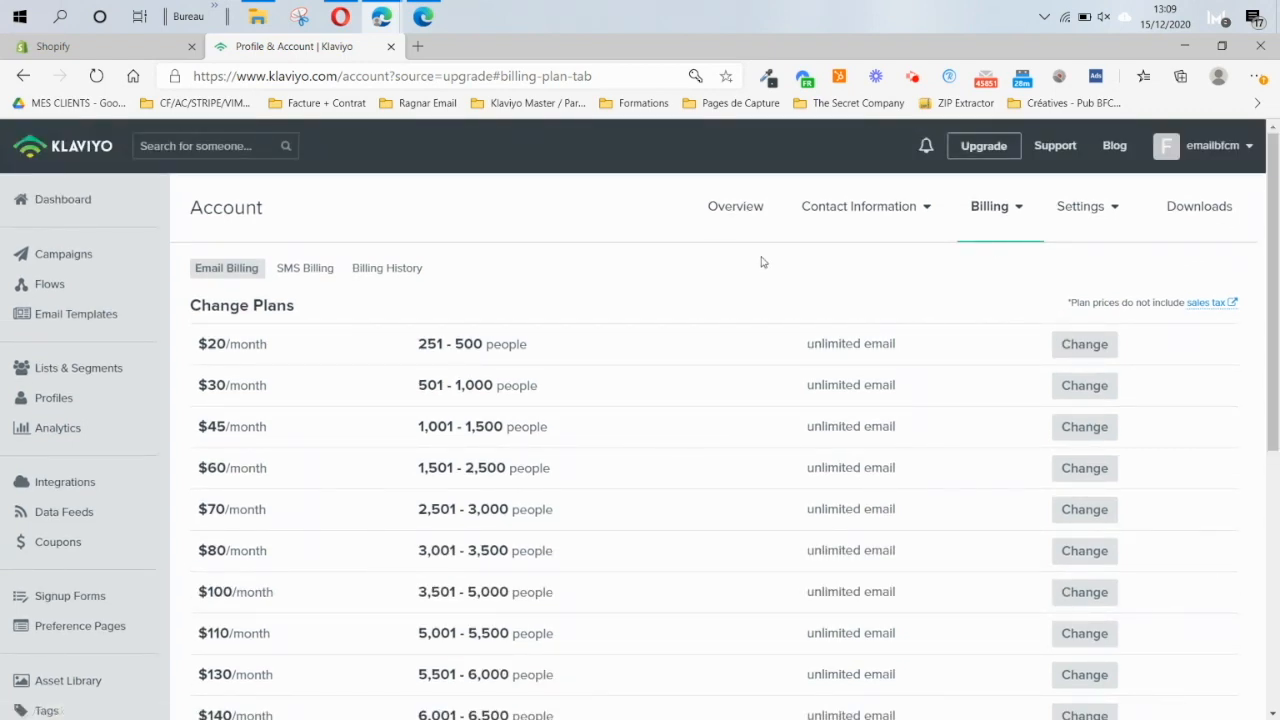
# Open the dashboard's performance overview and look over its recommendations and conversion summary
pyautogui.click(77, 208)
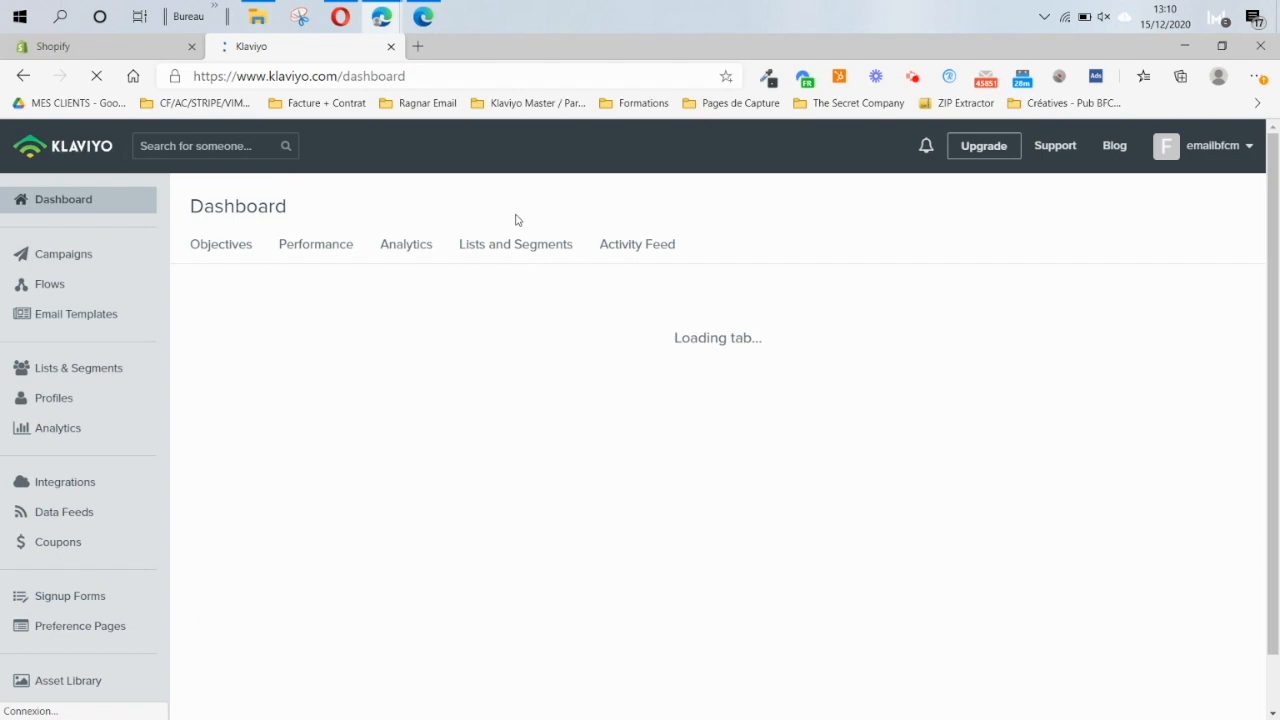
pyautogui.click(318, 248)
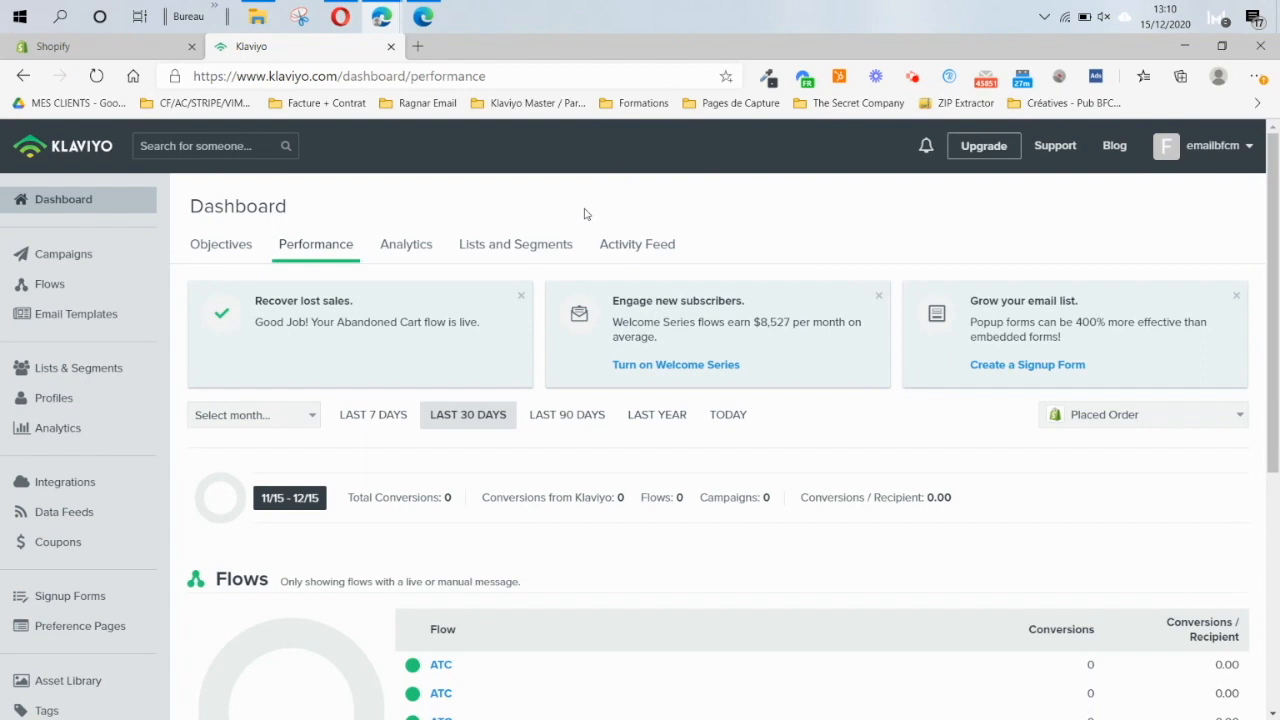
pyautogui.scroll(-1, 585, 214)
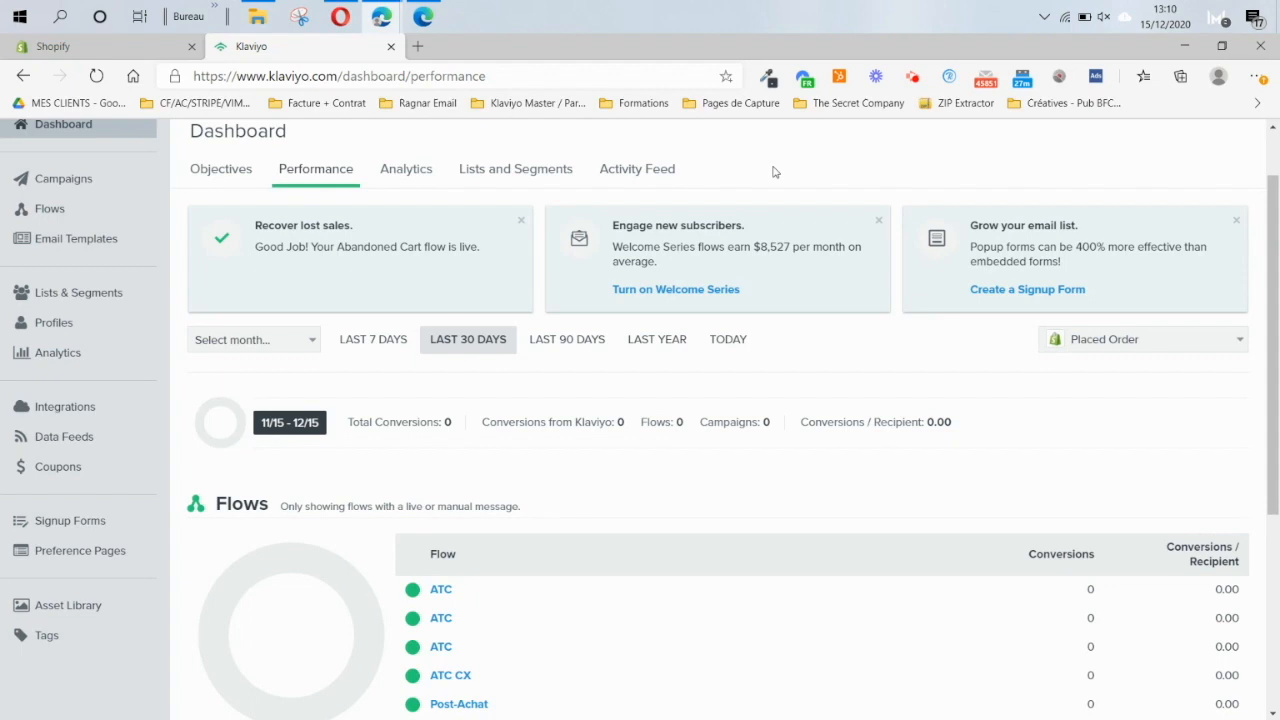
pyautogui.scroll(1, 773, 172)
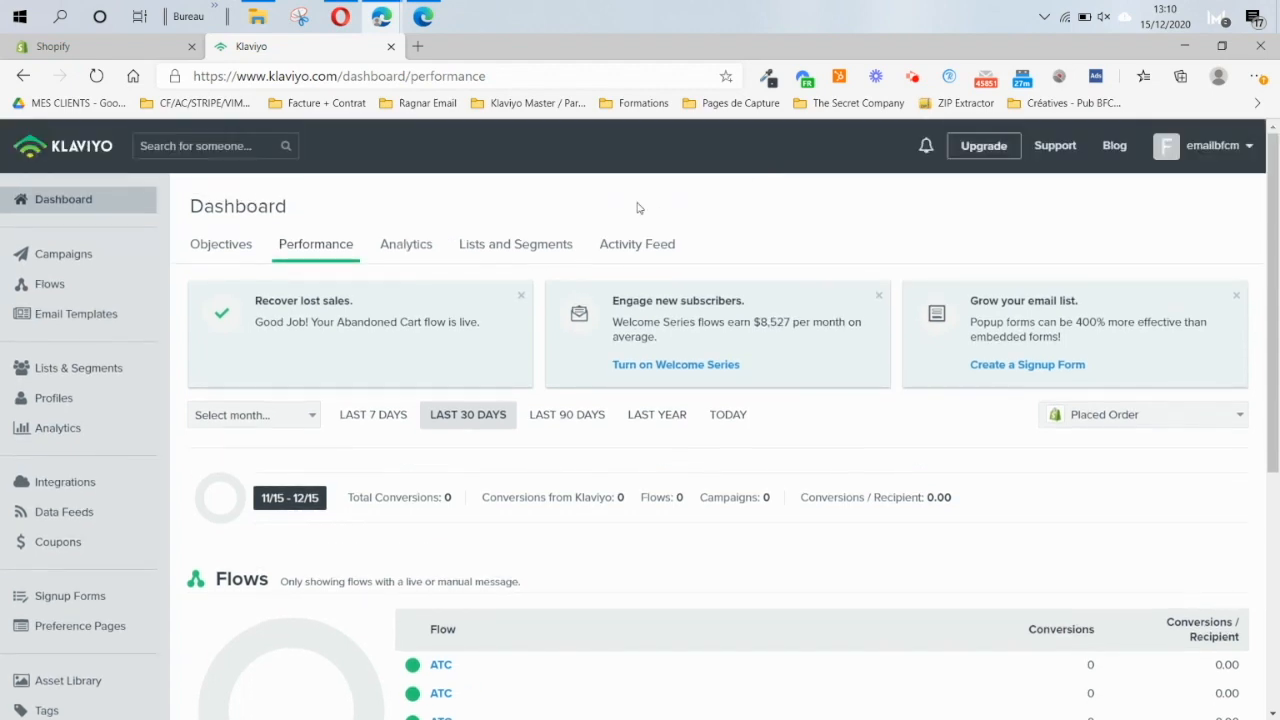
# Show the performance data for December and switch the period to the last 7 days
pyautogui.click(270, 430)
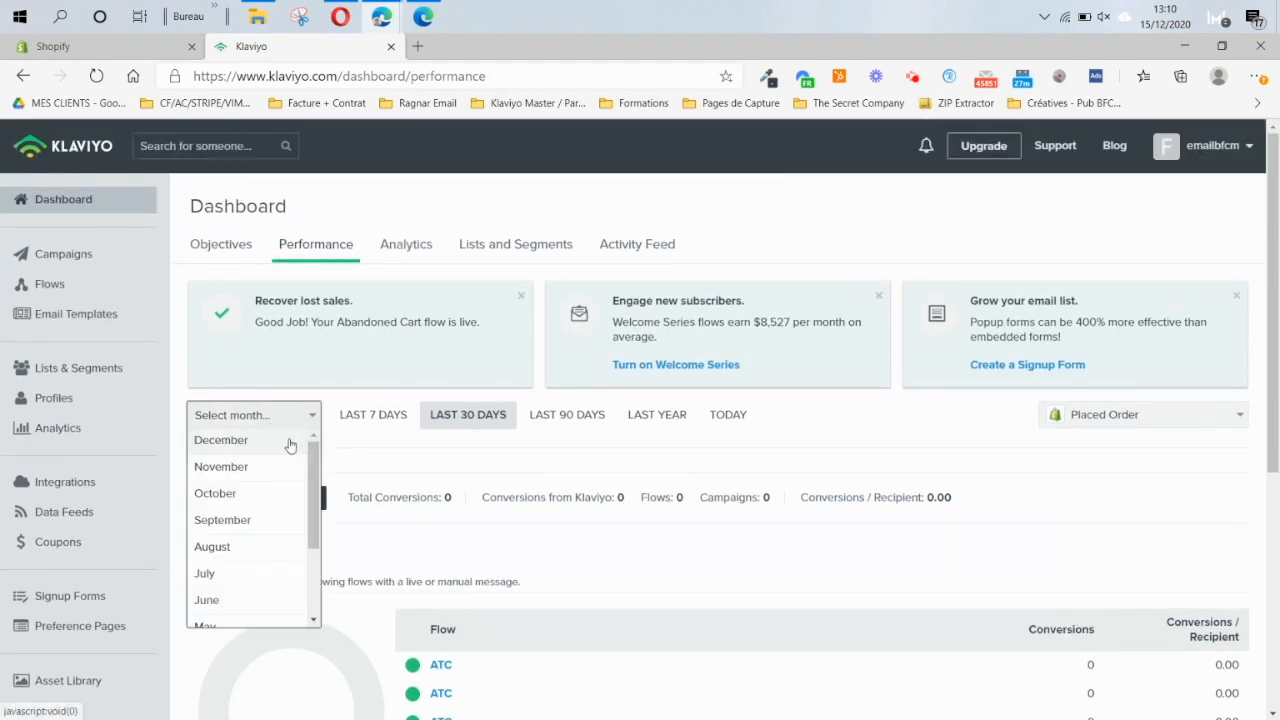
pyautogui.click(289, 444)
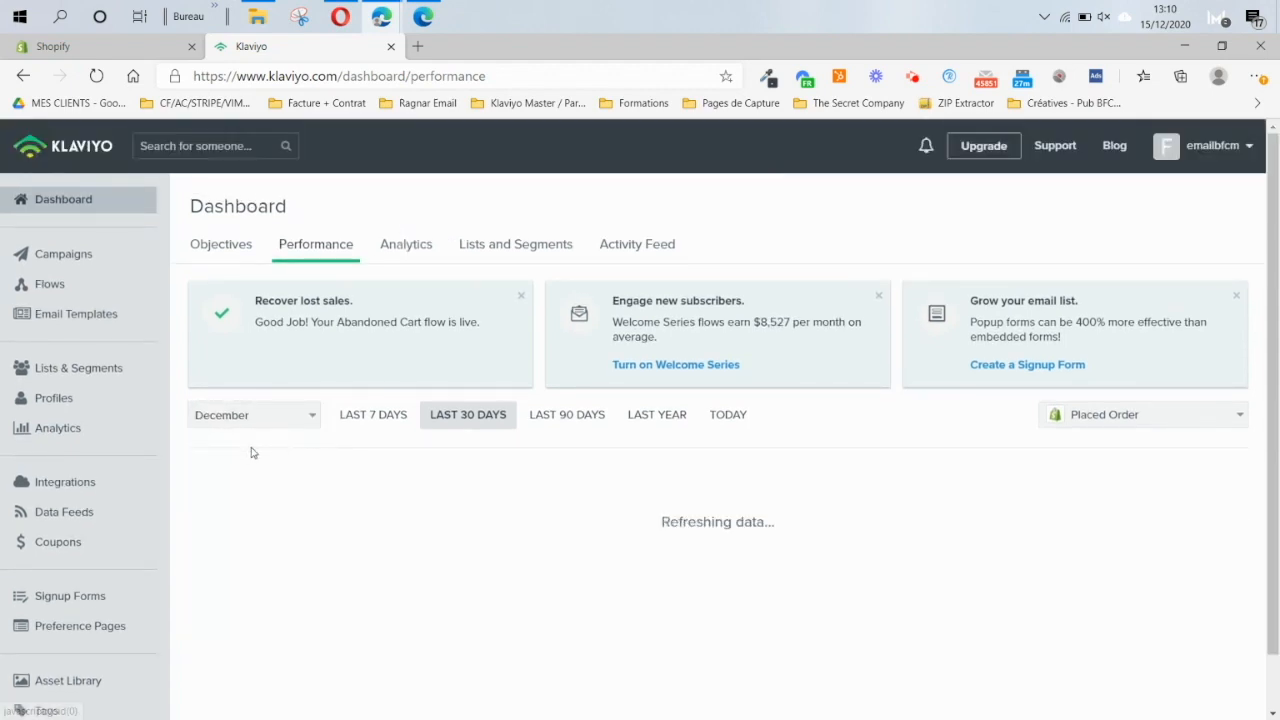
pyautogui.click(367, 418)
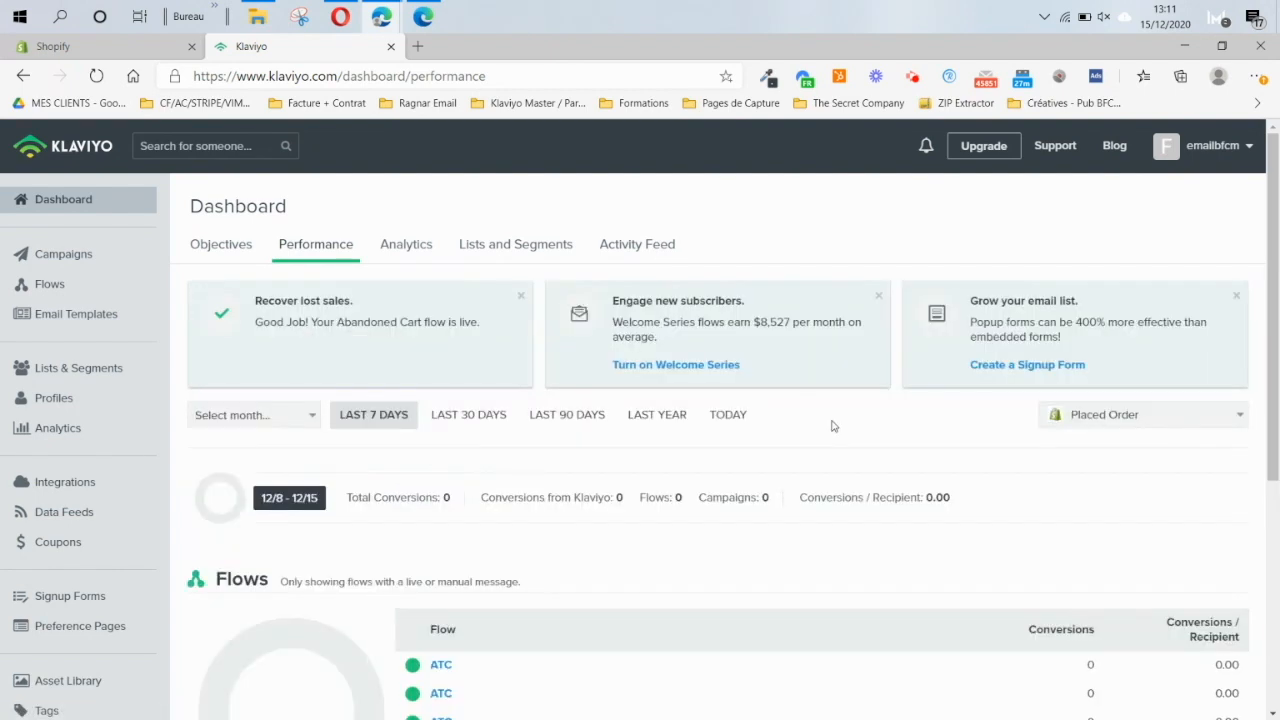
# Select Placed Order as the conversion metric and examine the flows and campaigns performance sections
pyautogui.scroll(-1, 832, 426)
pyautogui.click(1098, 343)
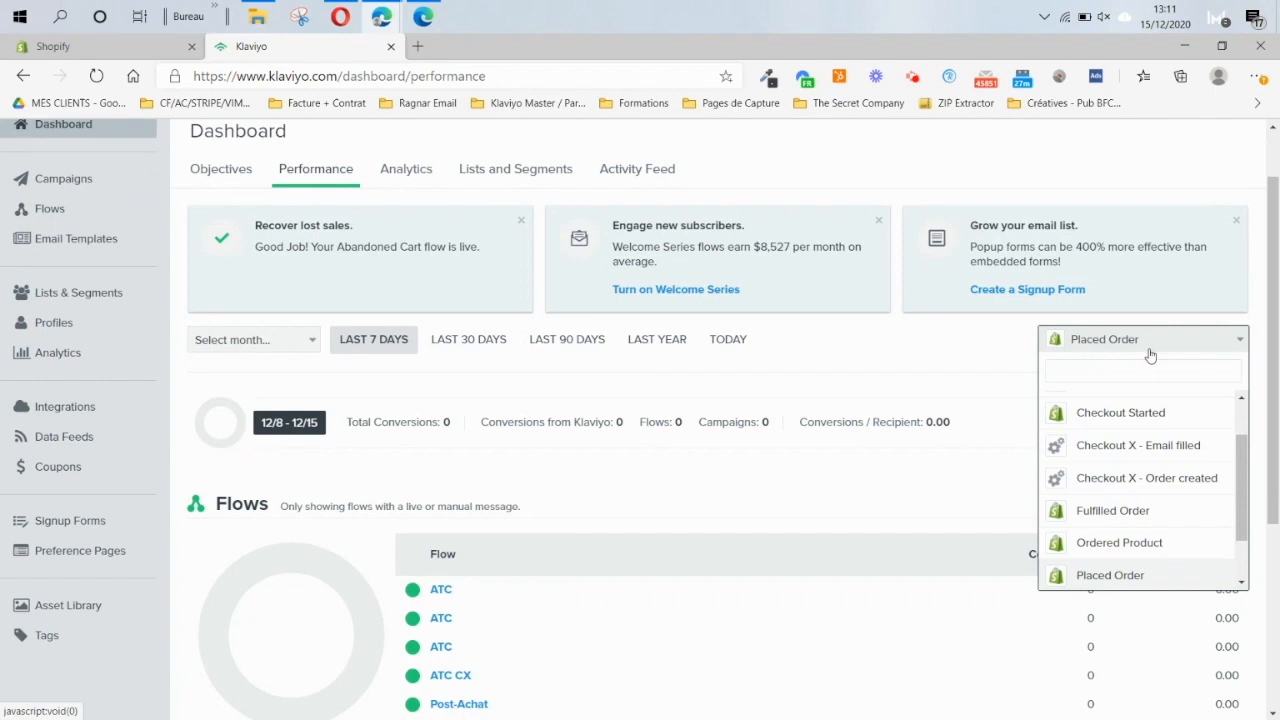
pyautogui.click(1110, 575)
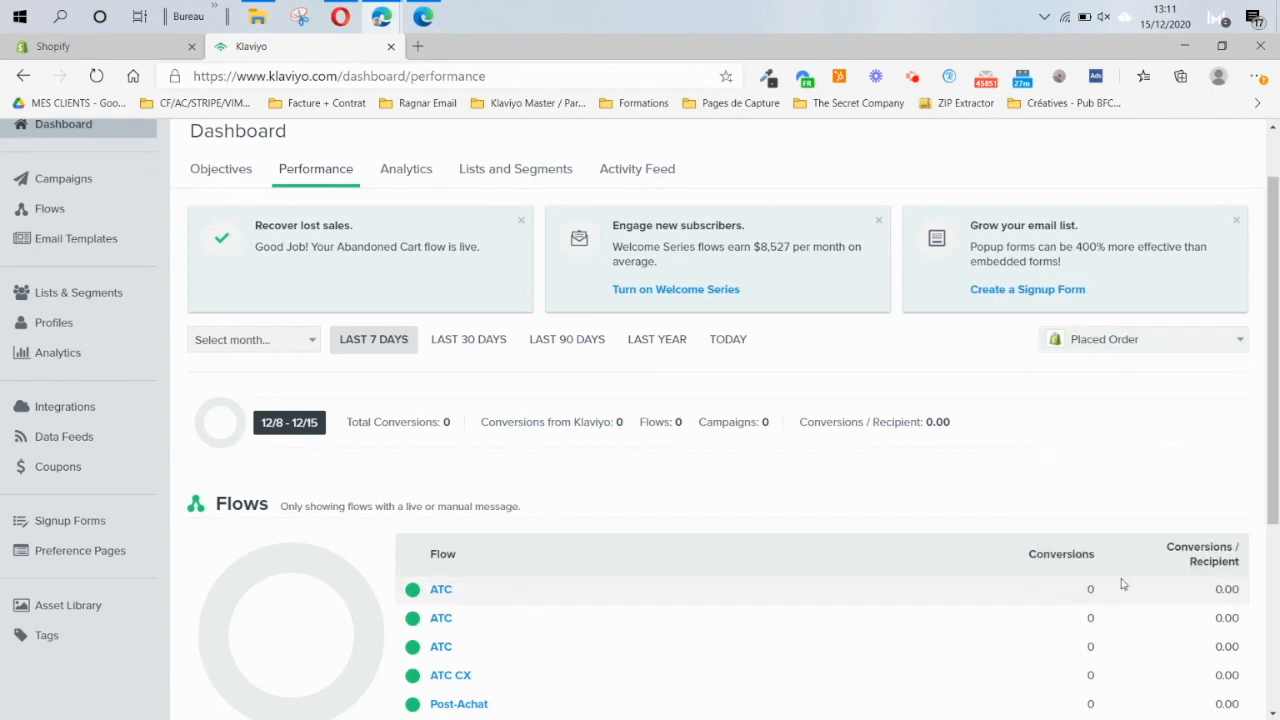
pyautogui.scroll(-1, 928, 480)
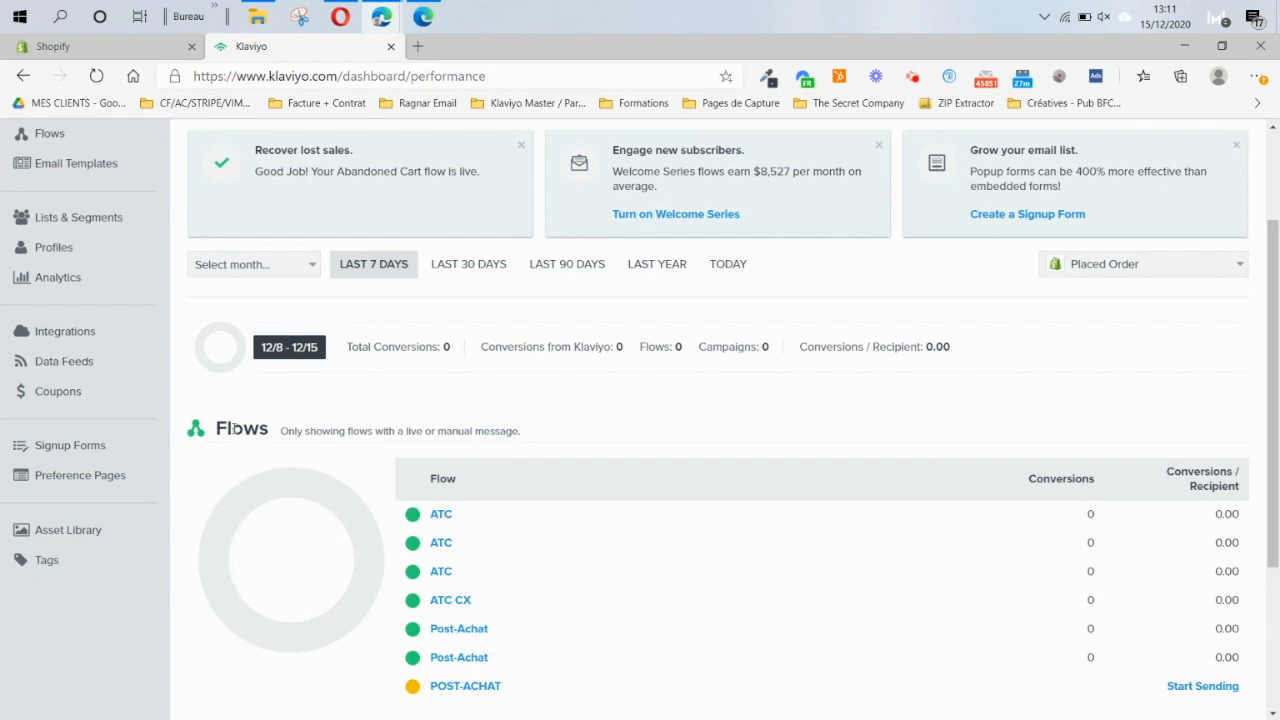
pyautogui.scroll(-3, 272, 420)
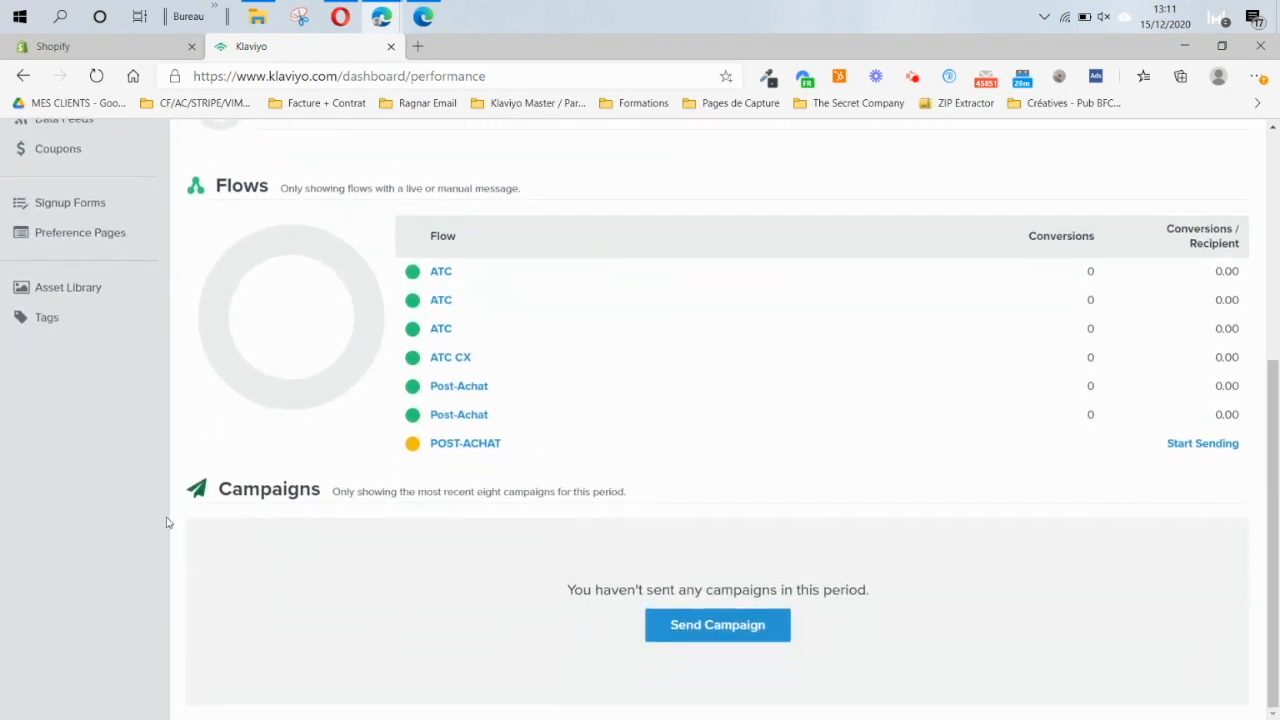
pyautogui.scroll(2, 316, 548)
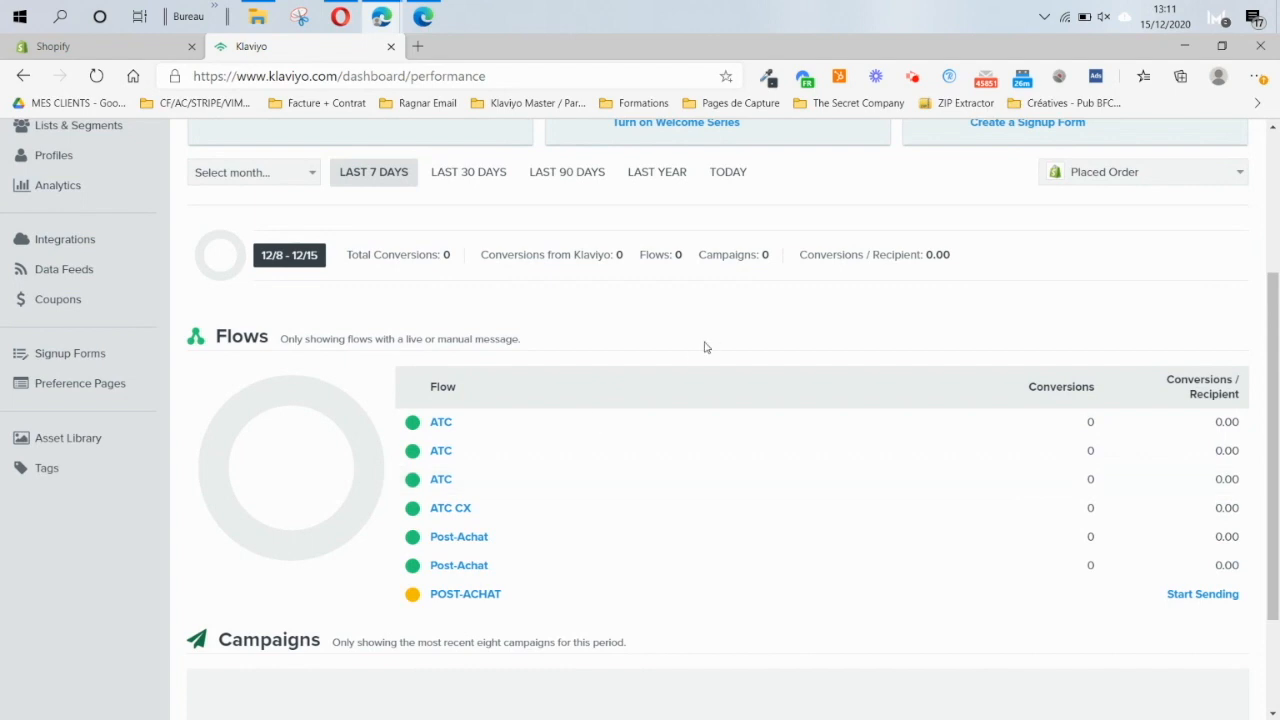
pyautogui.scroll(2, 704, 347)
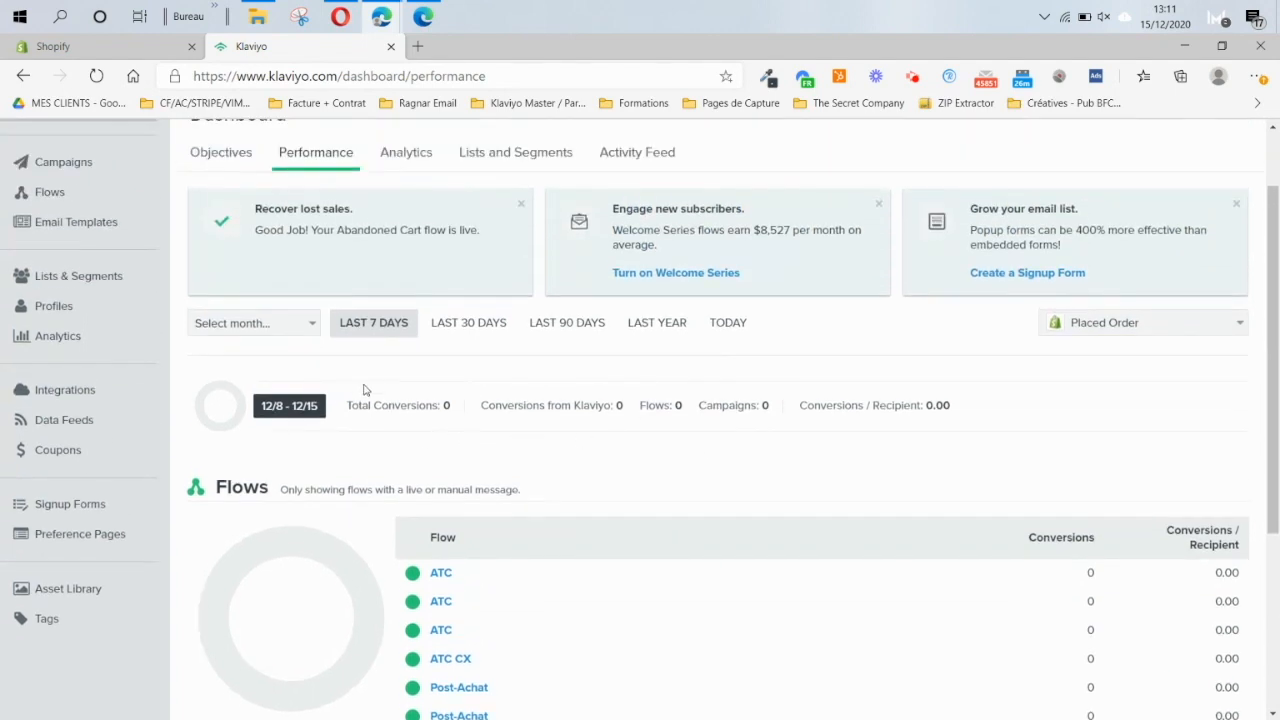
# Switch the performance period to the last 30 days and examine the conversion totals and flow results
pyautogui.moveTo(350, 404); pyautogui.dragTo(448, 425)
pyautogui.click(455, 334)
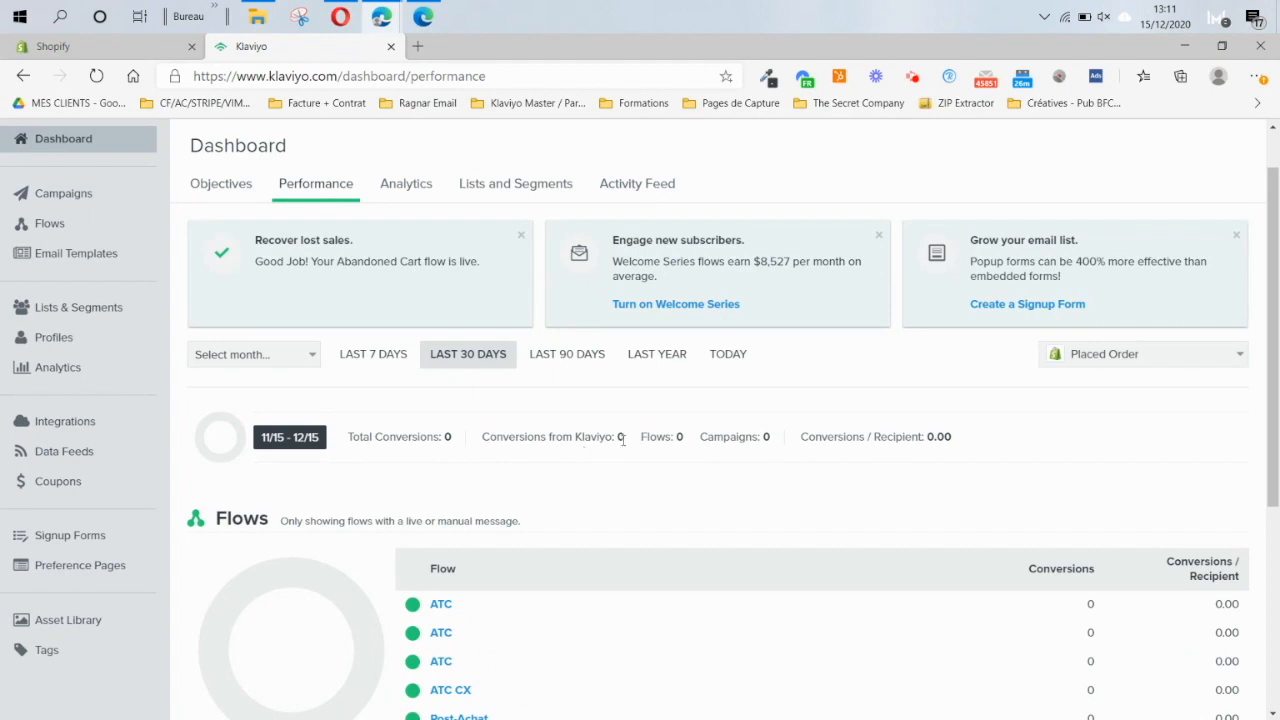
pyautogui.scroll(-1, 387, 485)
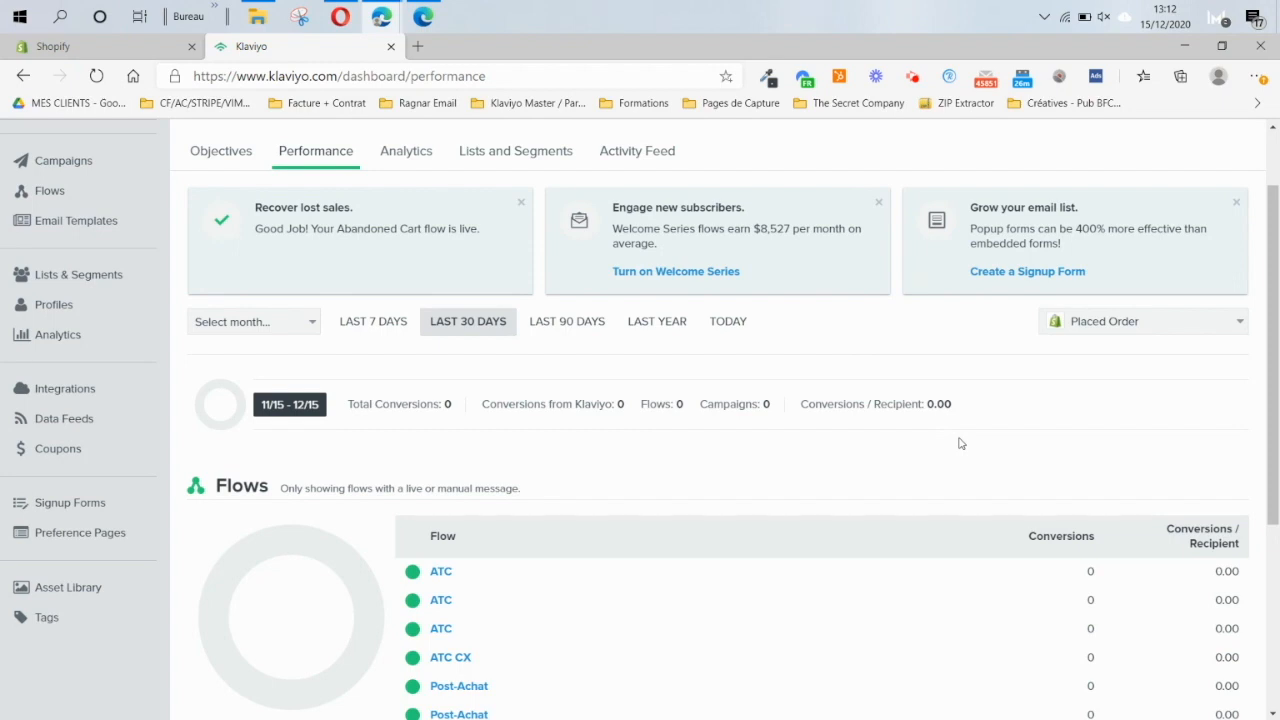
pyautogui.scroll(-2, 958, 443)
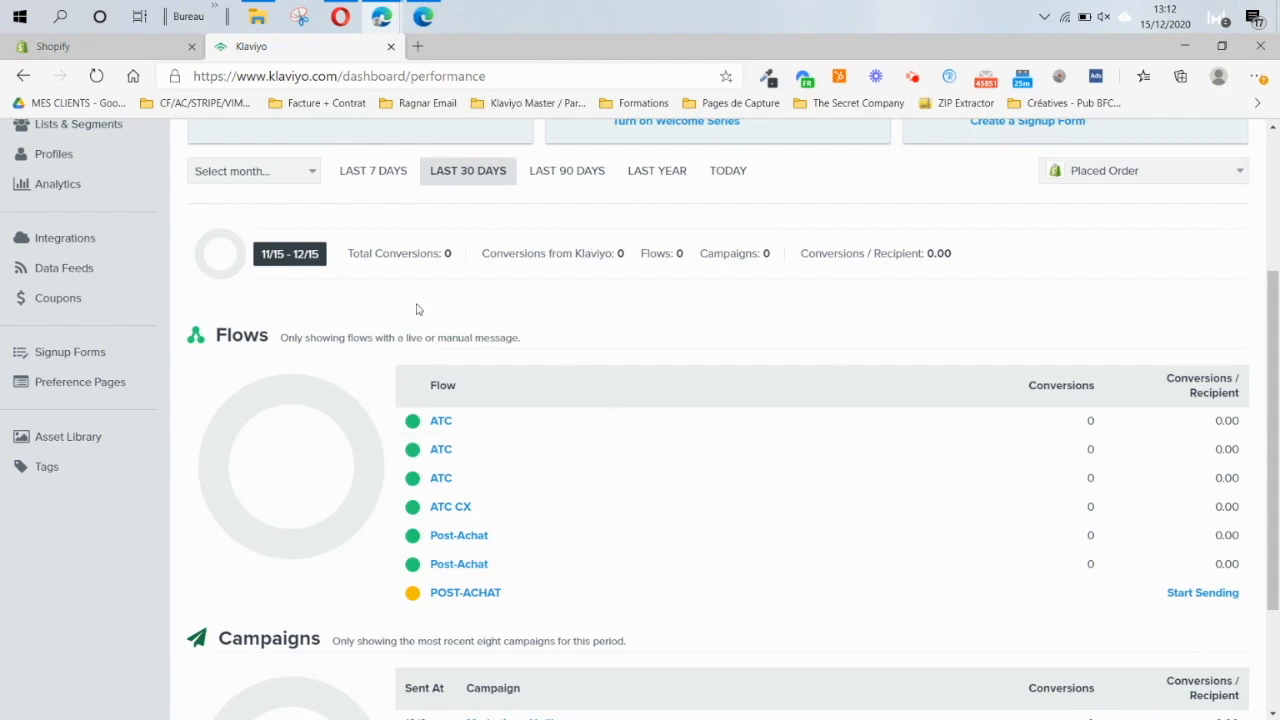
# Return the performance period to the last 7 days and look through the flow and campaign results
pyautogui.click(350, 174)
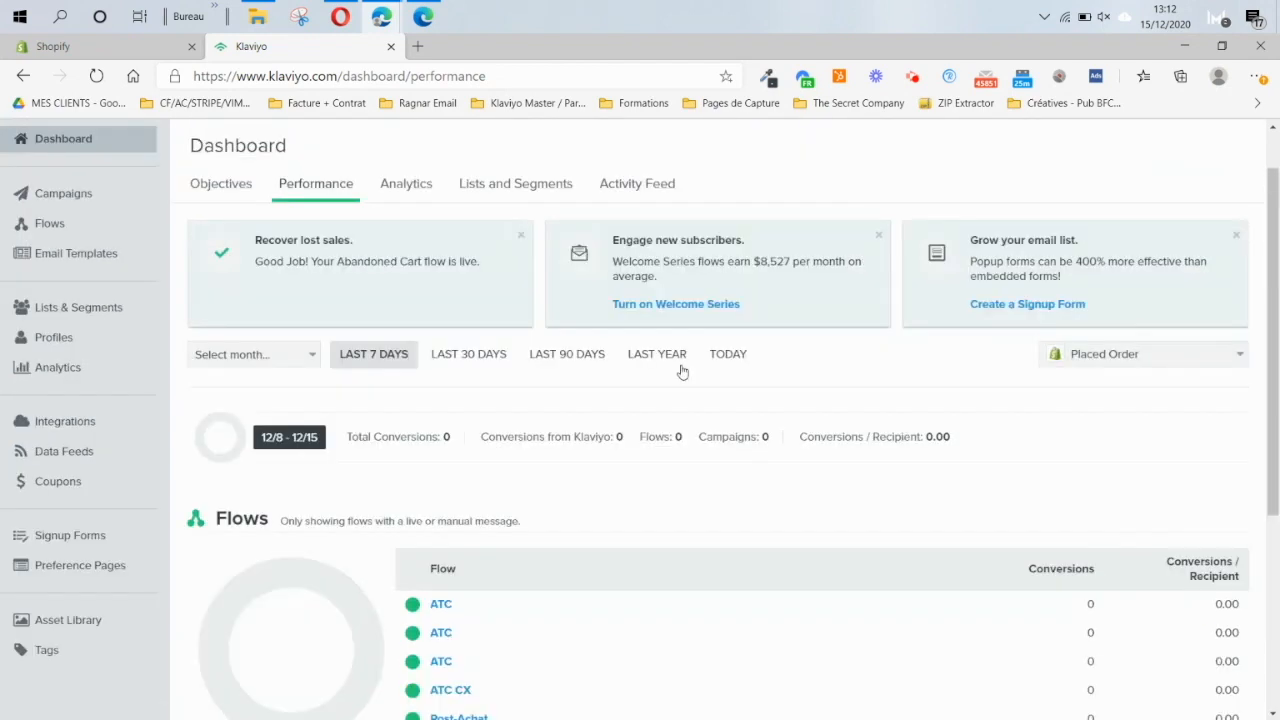
pyautogui.scroll(-2, 682, 372)
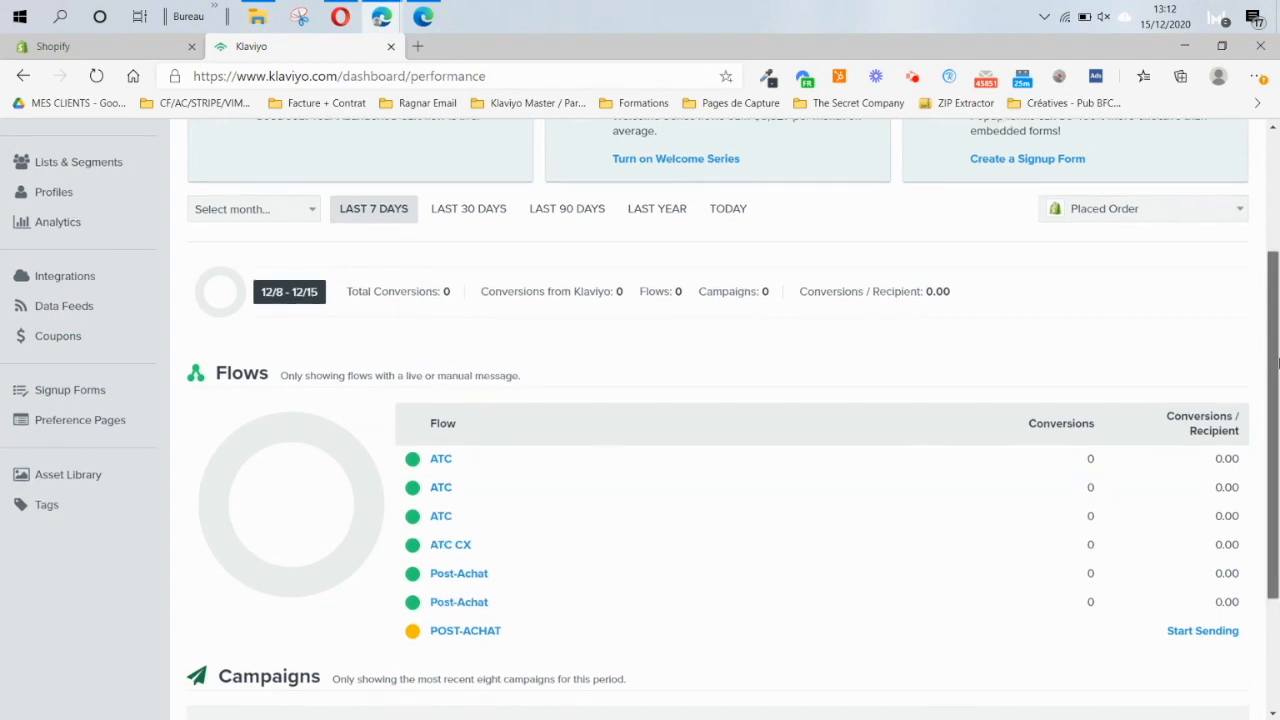
pyautogui.scroll(-1, 1277, 365)
pyautogui.scroll(2, 1245, 403)
pyautogui.scroll(2, 1220, 321)
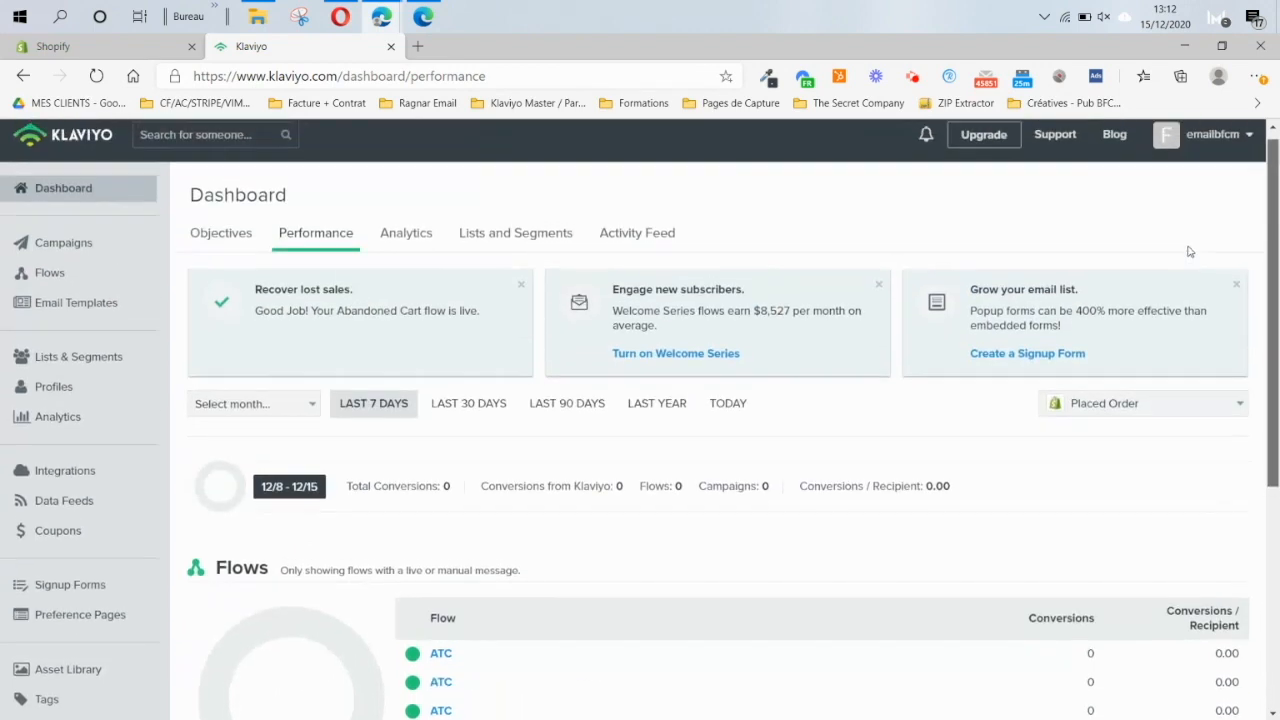
# View the list of campaigns and open the list of flows
pyautogui.click(56, 252)
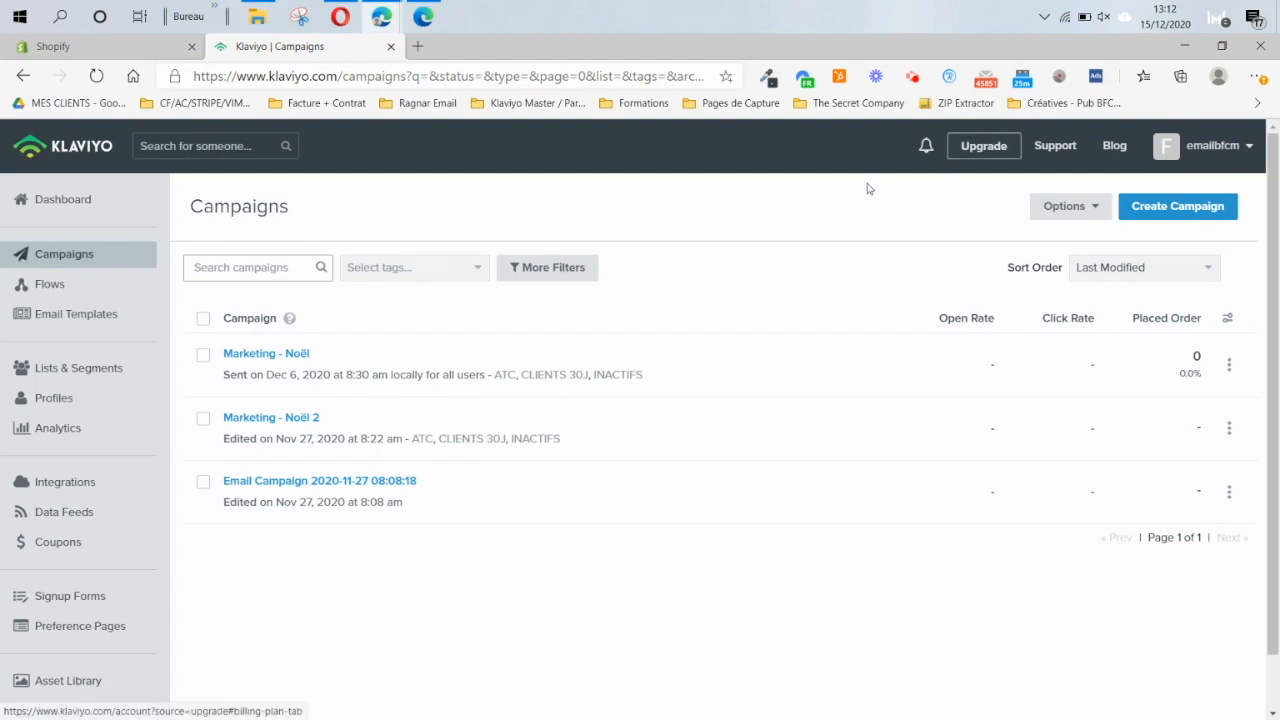
pyautogui.click(94, 285)
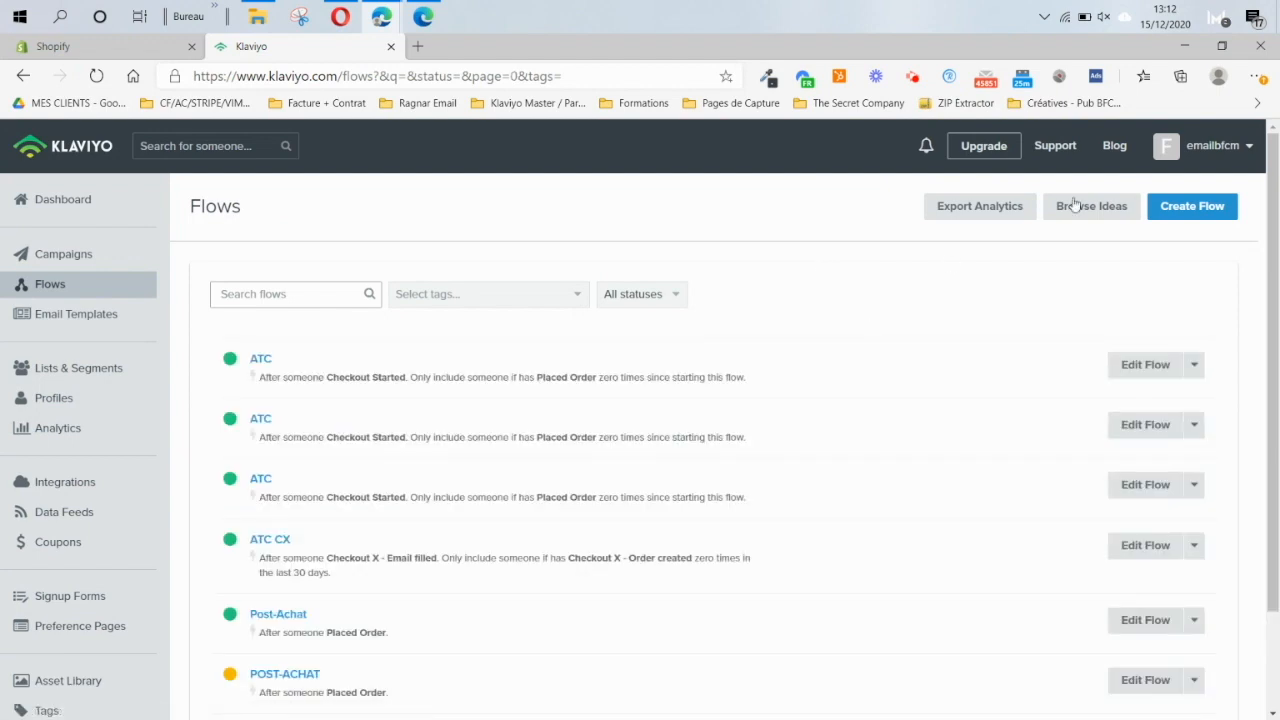
# Start a new flow, filter the templates by Abandoned Cart, and open the standard Shopify Abandoned Cart Reminder
pyautogui.click(1198, 208)
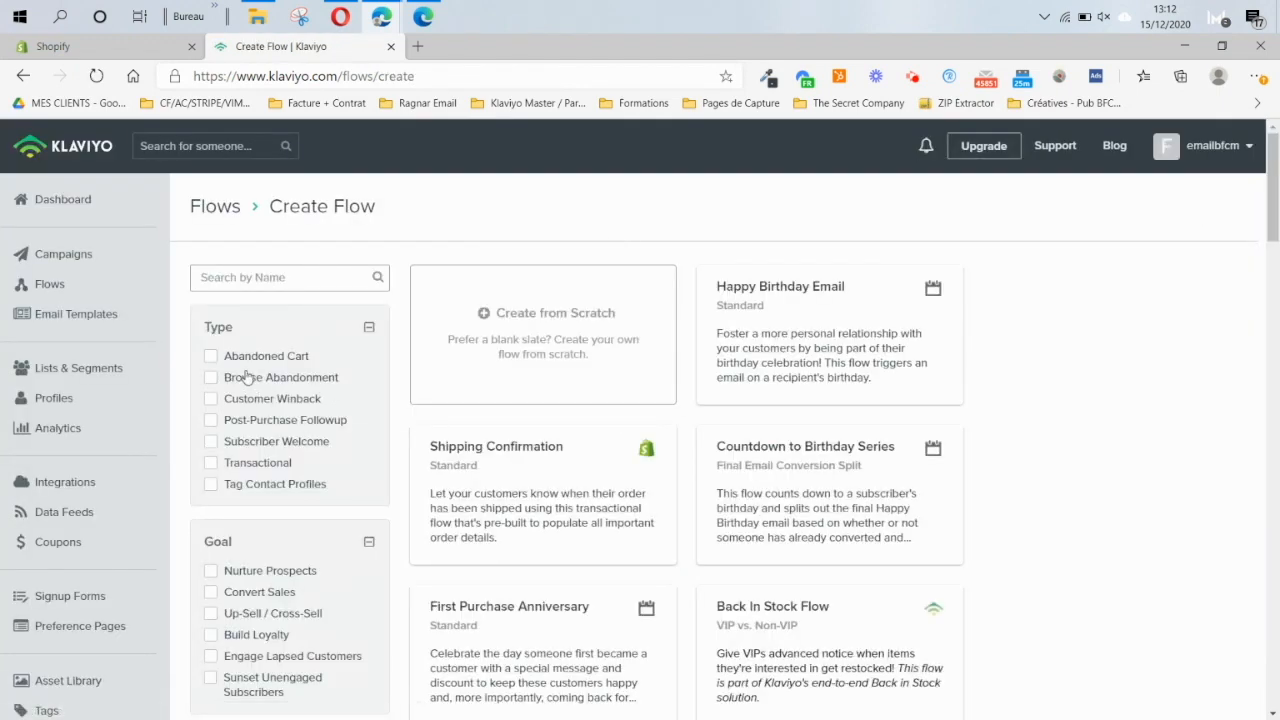
pyautogui.click(238, 358)
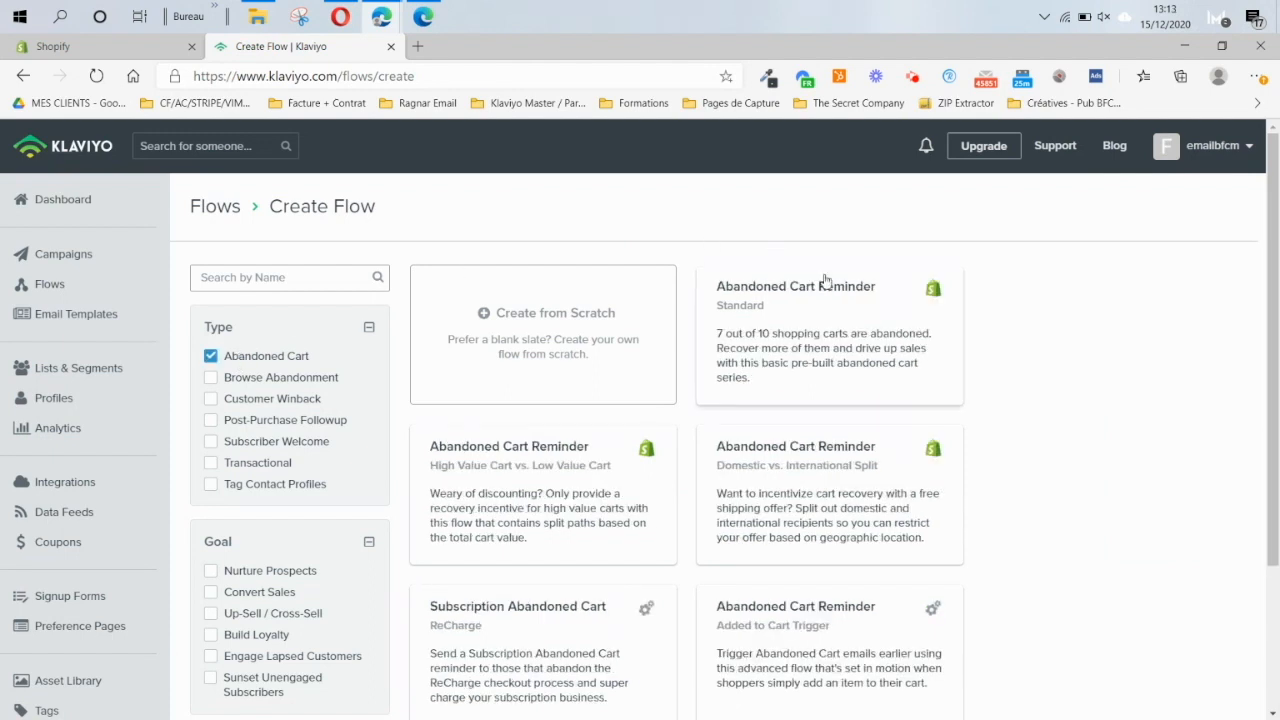
pyautogui.click(806, 354)
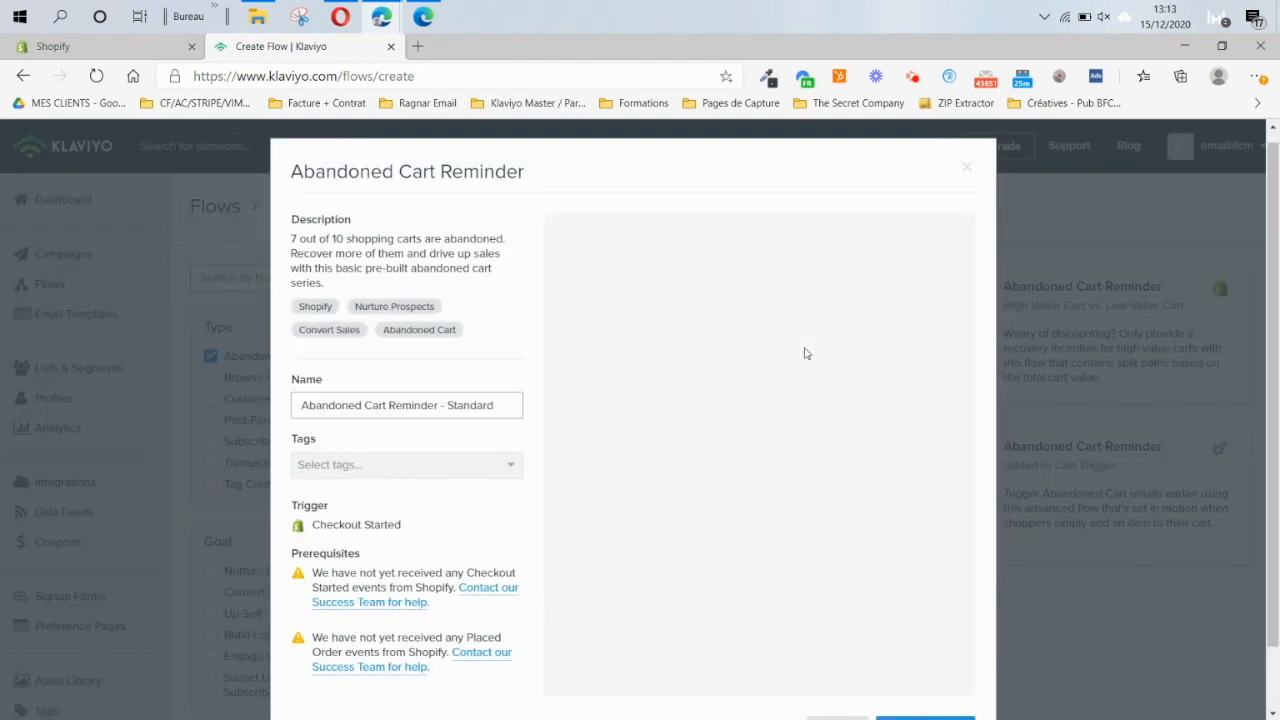
# Name the abandoned cart flow ATC and examine its trigger, wait steps and emails in the preview
pyautogui.hotkey('ctrl', 'a')
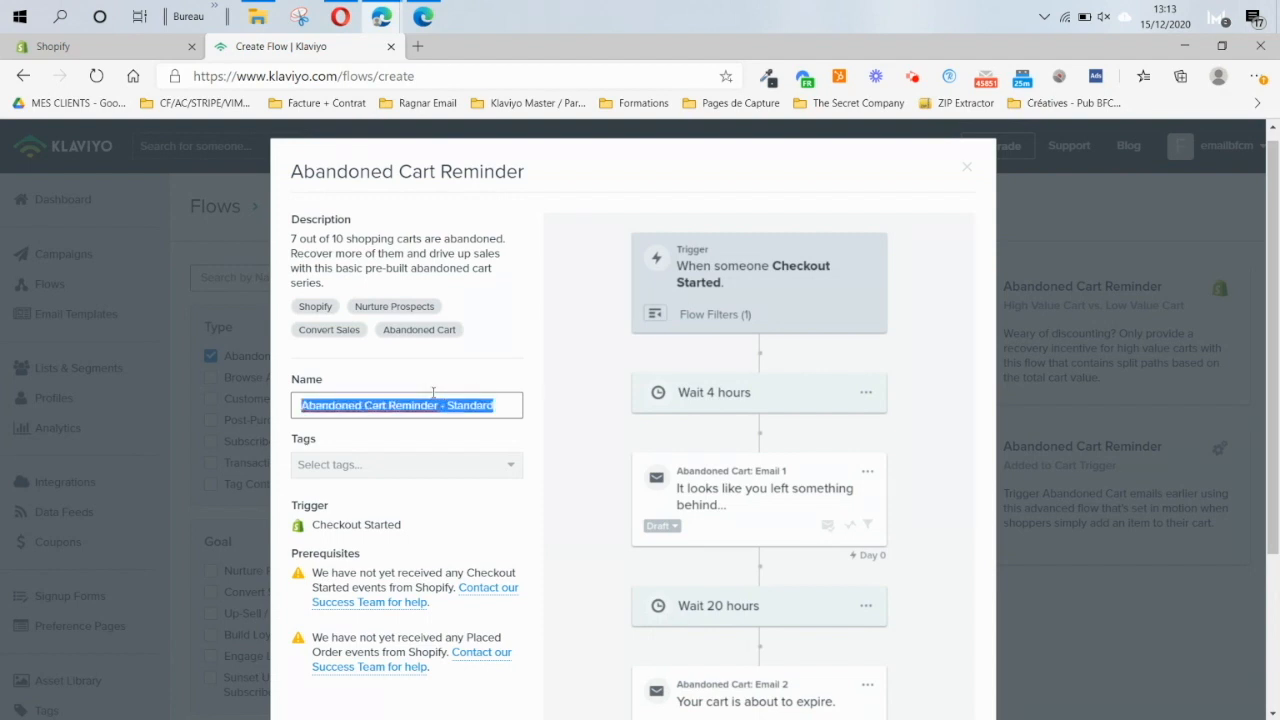
pyautogui.write('ATC')
pyautogui.click(480, 352)
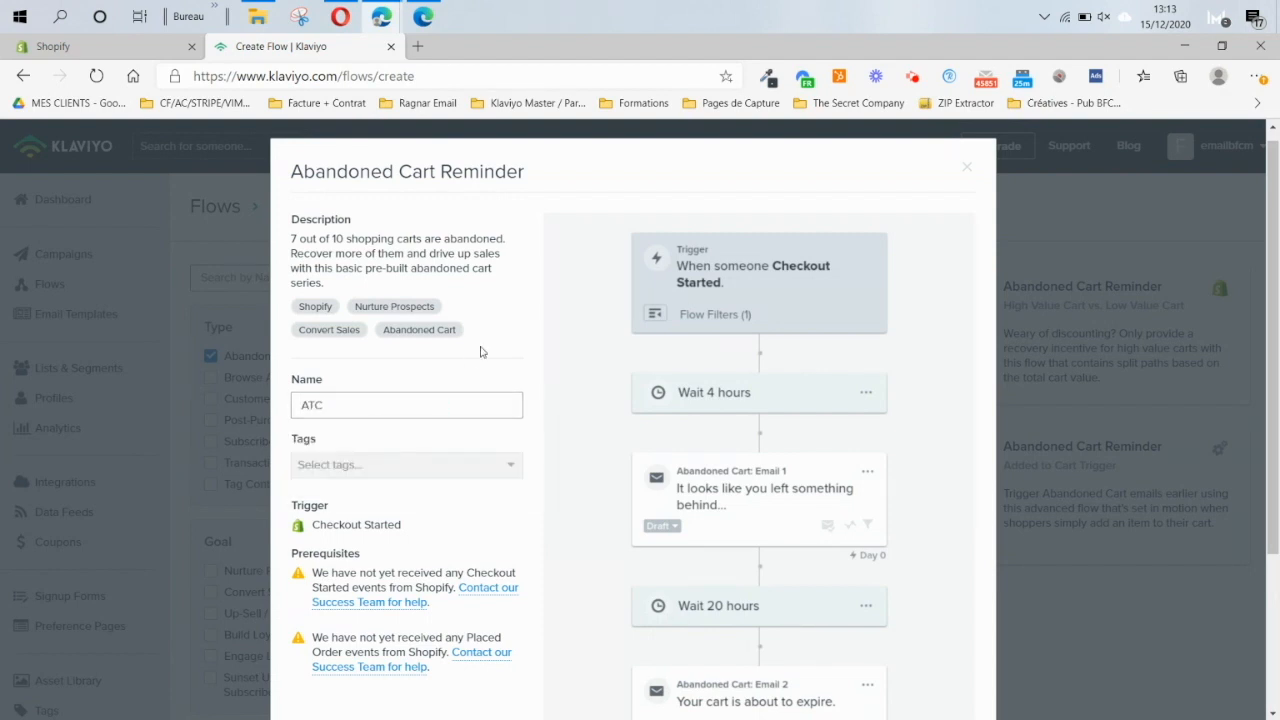
pyautogui.scroll(-2, 480, 352)
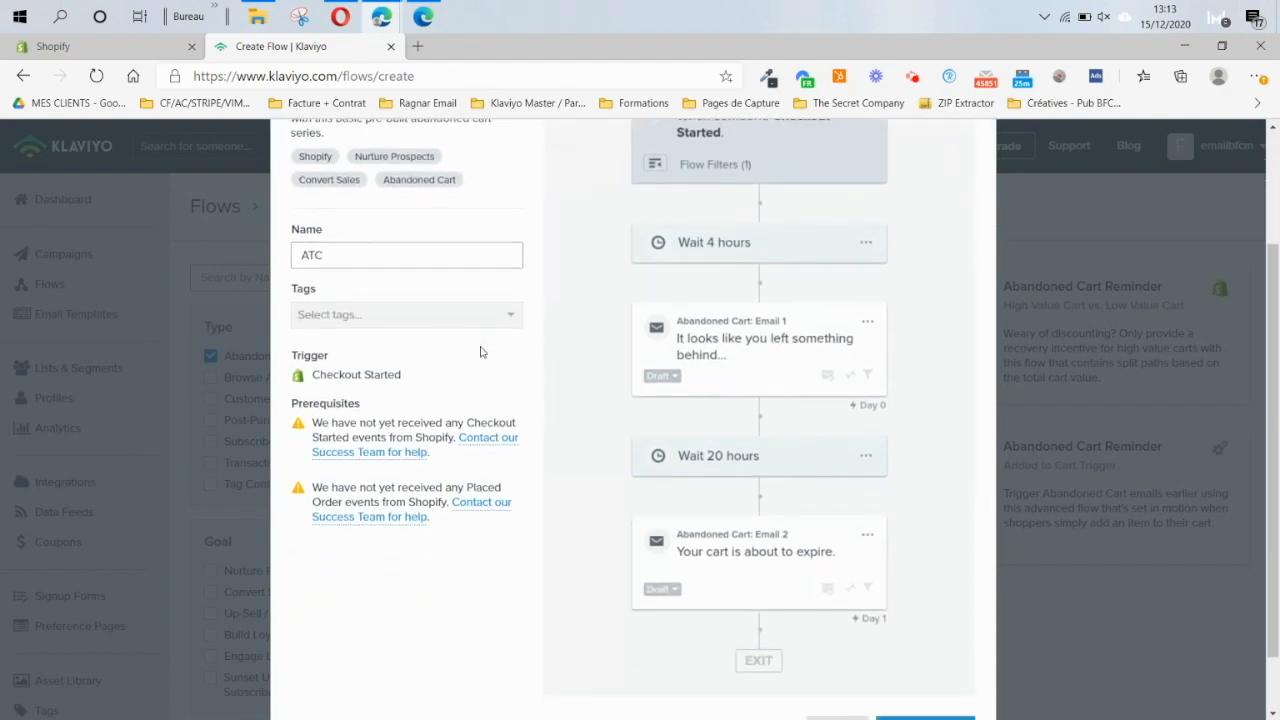
pyautogui.click(392, 247)
pyautogui.click(505, 194)
pyautogui.scroll(2, 505, 194)
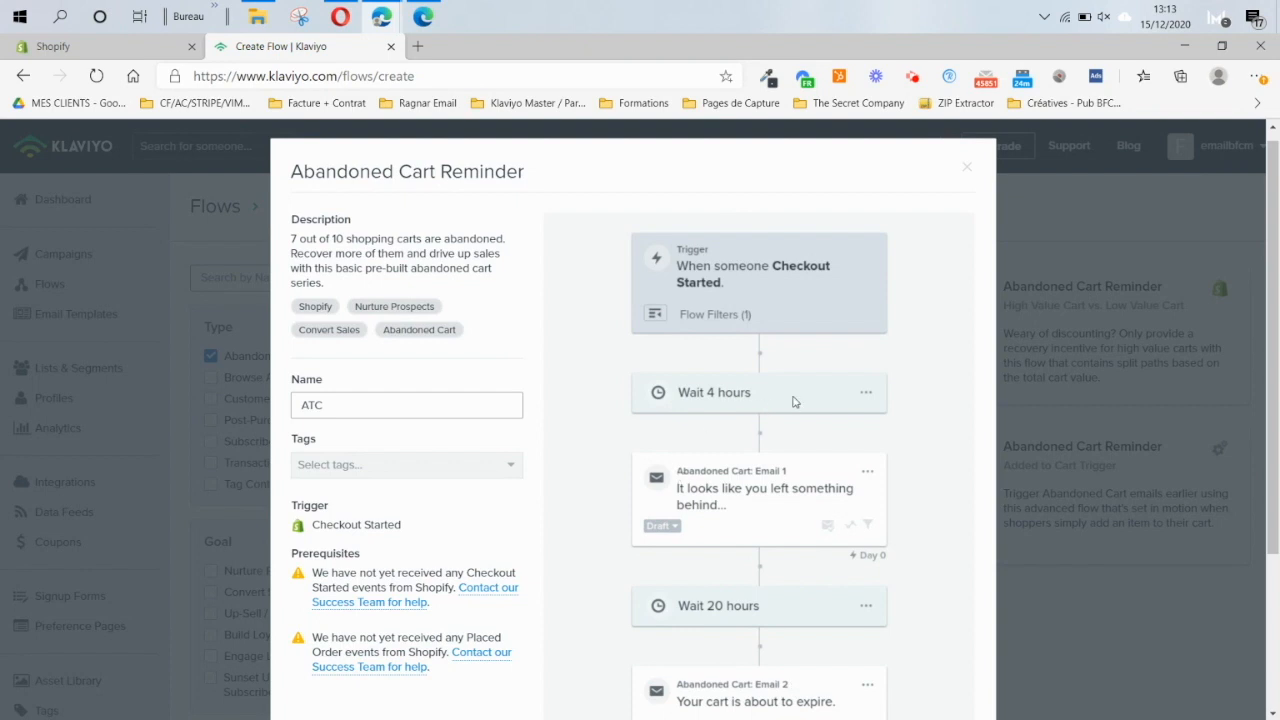
pyautogui.scroll(-1, 730, 500)
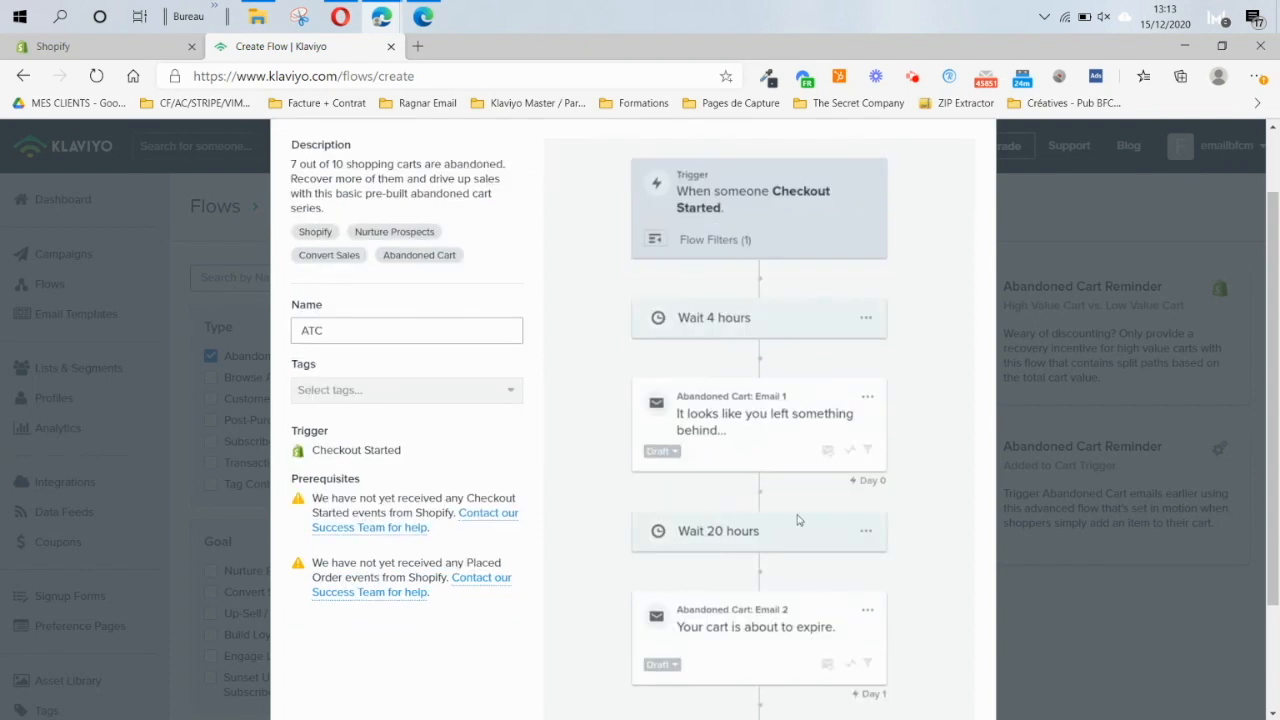
pyautogui.scroll(-1, 706, 509)
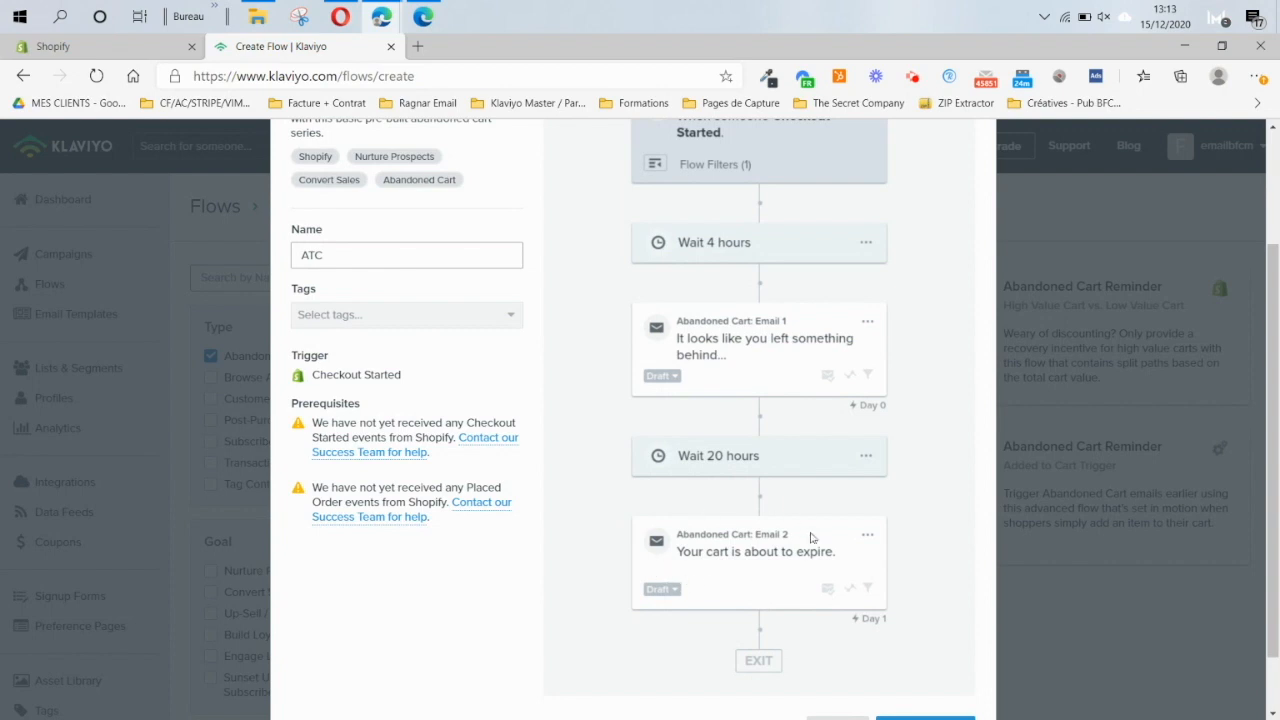
# Create the ATC flow from the template and open the flow filters of its Checkout Started trigger
pyautogui.scroll(-1, 762, 573)
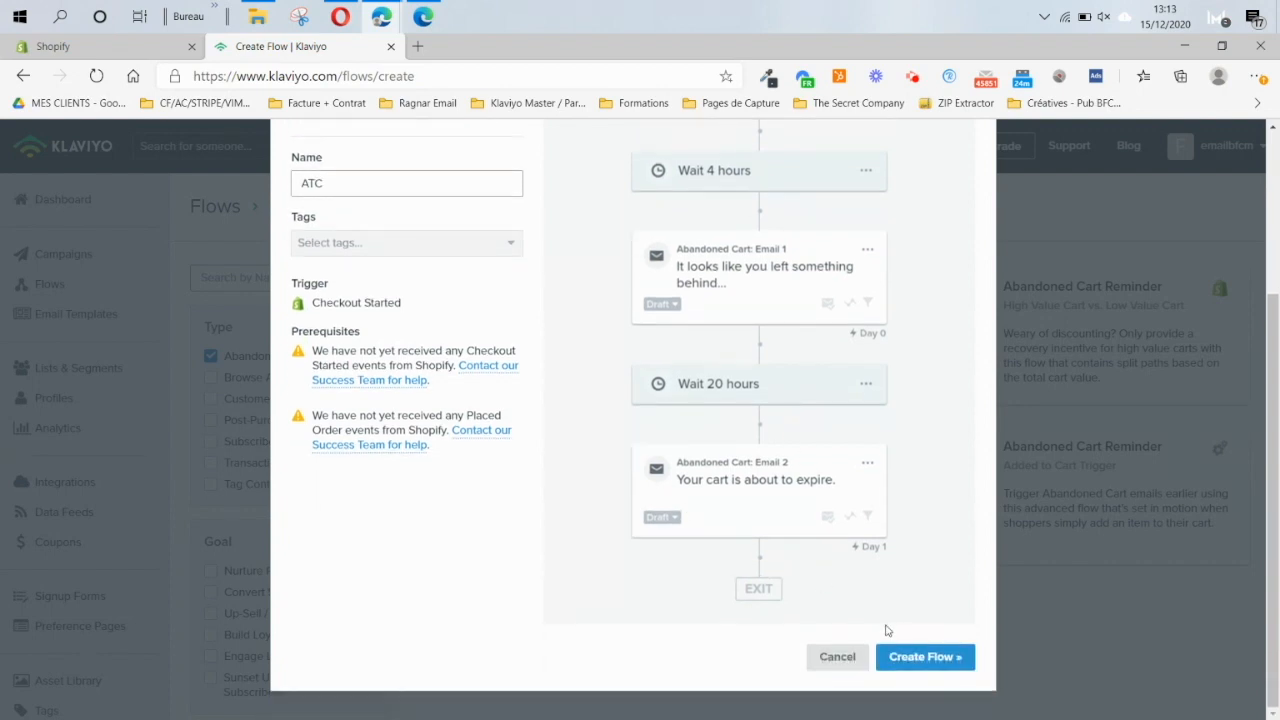
pyautogui.click(901, 656)
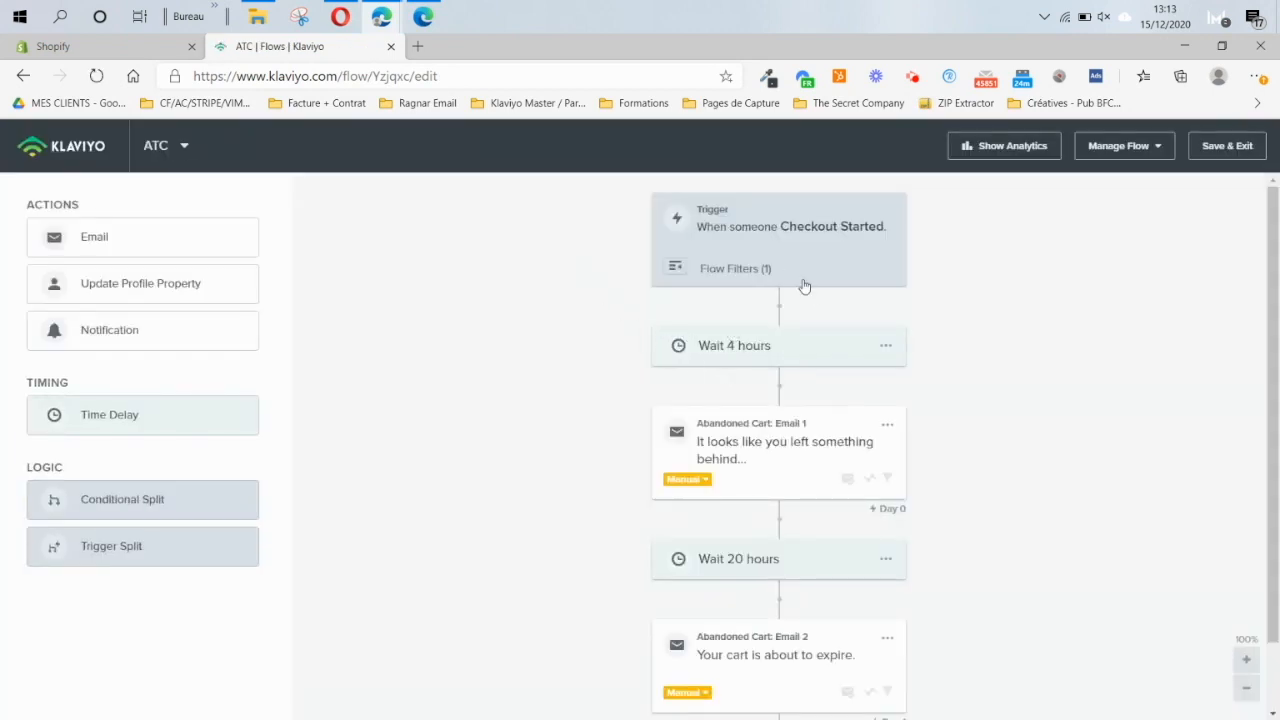
pyautogui.click(710, 262)
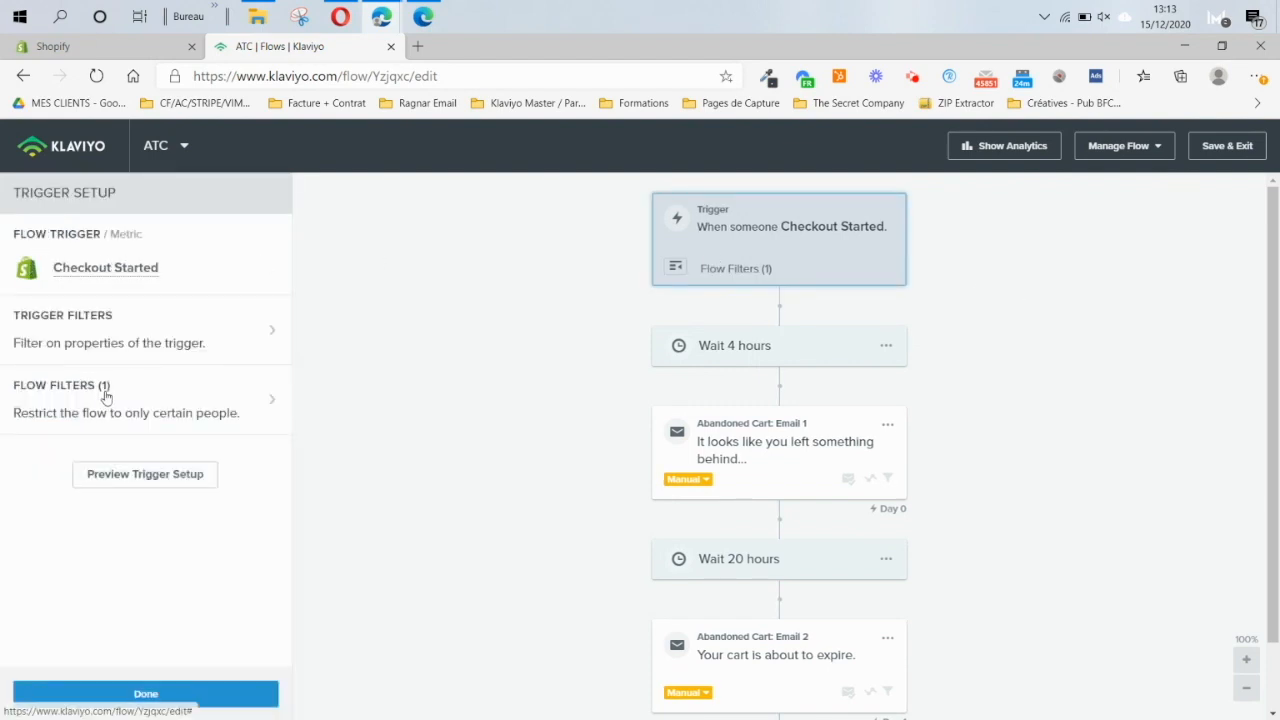
pyautogui.click(106, 397)
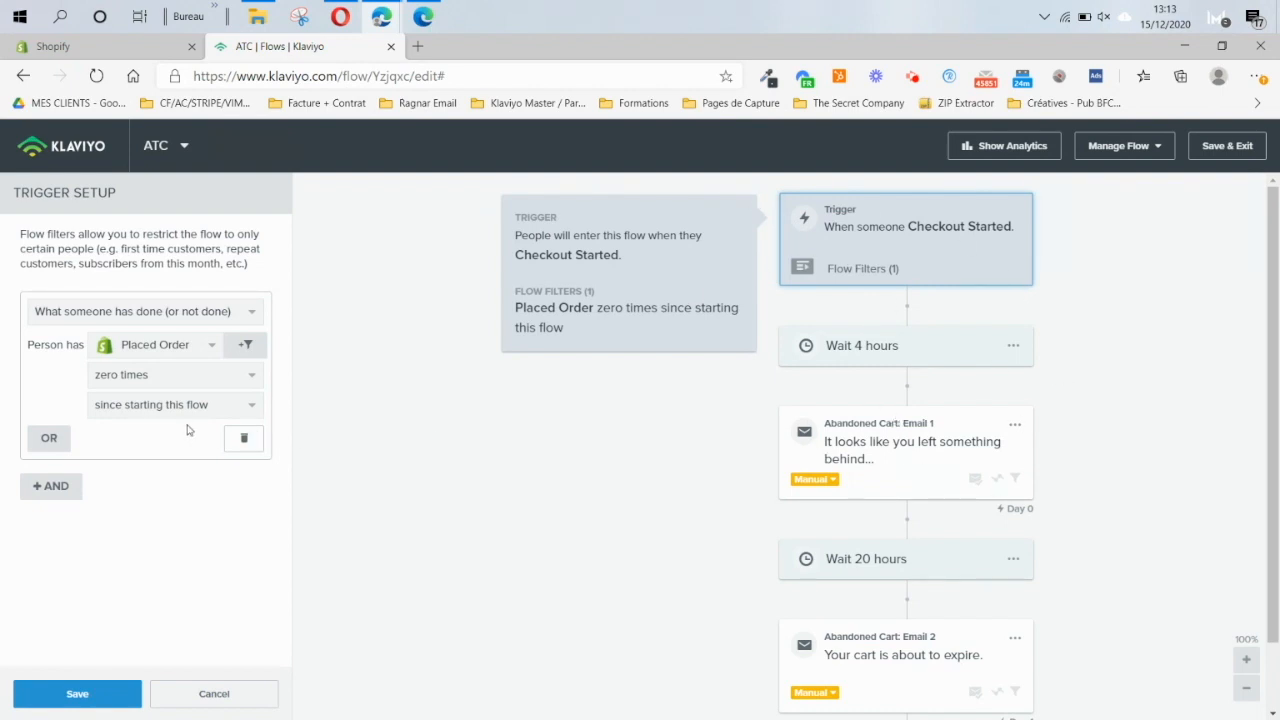
# Examine the content and settings of Abandoned Cart Email 1 and Email 2 in the flow
pyautogui.click(905, 450)
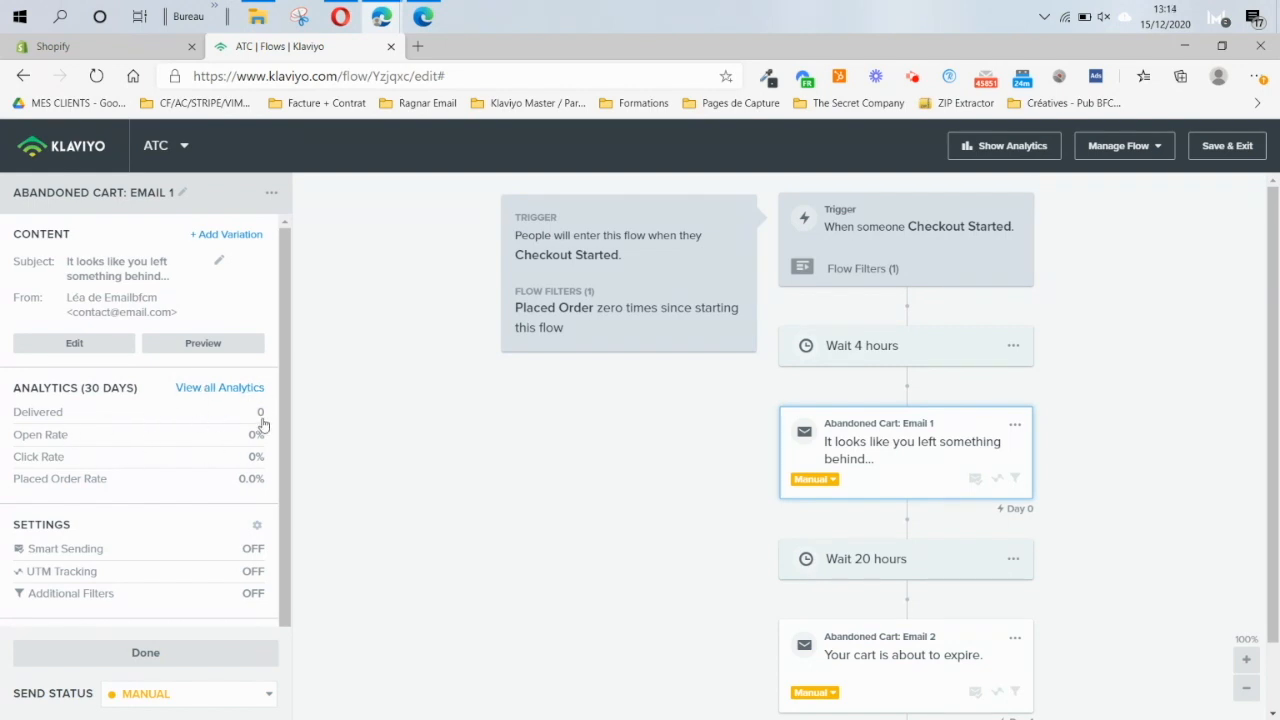
pyautogui.scroll(-1, 443, 409)
pyautogui.click(931, 563)
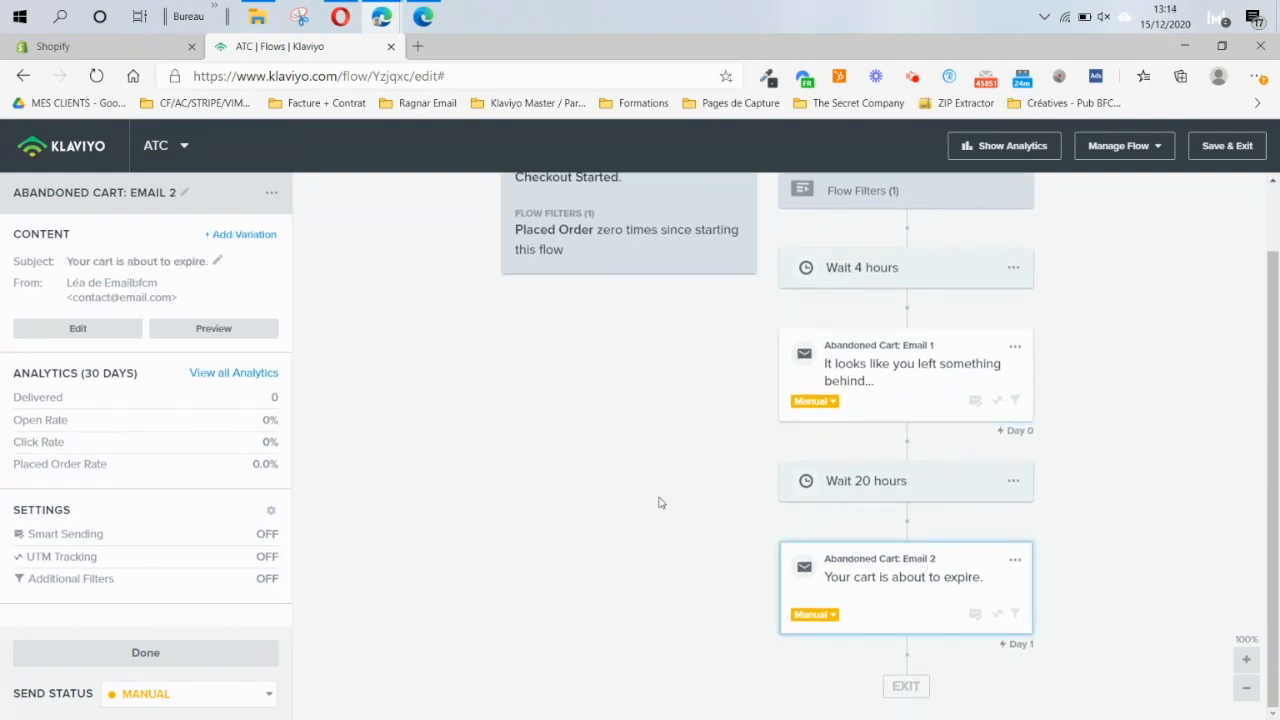
pyautogui.scroll(1, 466, 581)
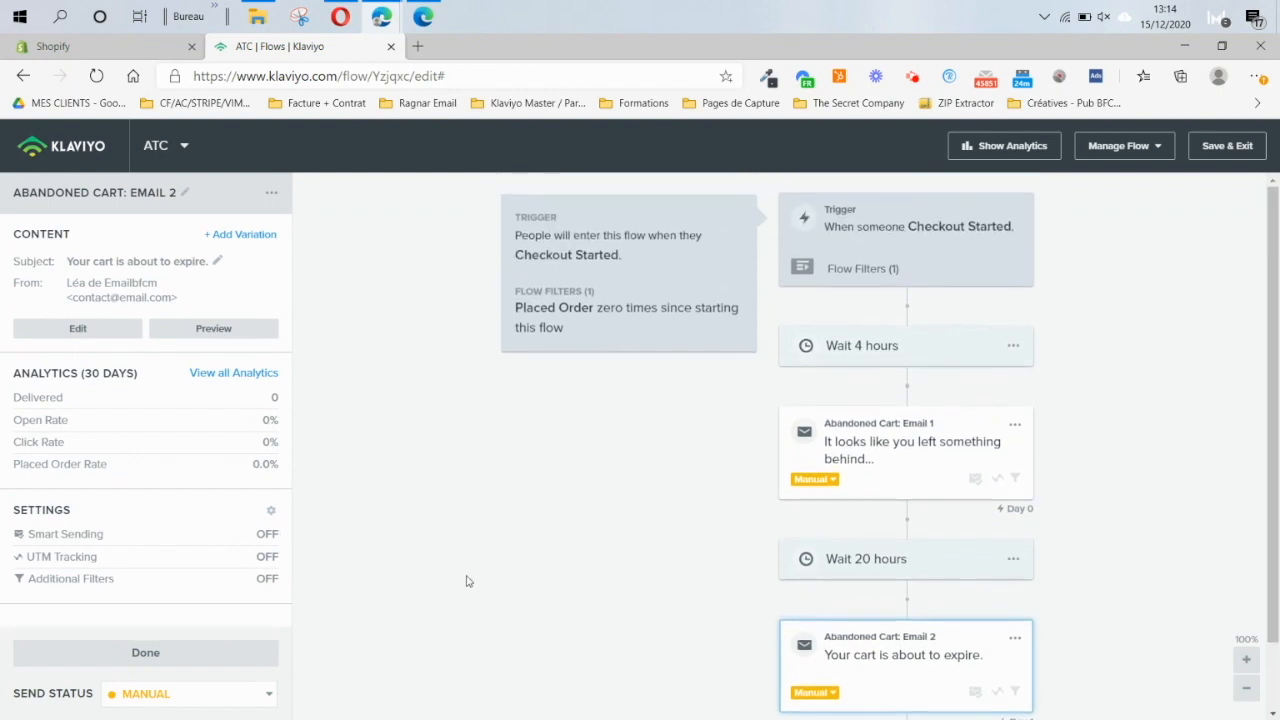
# Check the list of other flows from the flow name, and save and exit the ATC flow
pyautogui.click(168, 148)
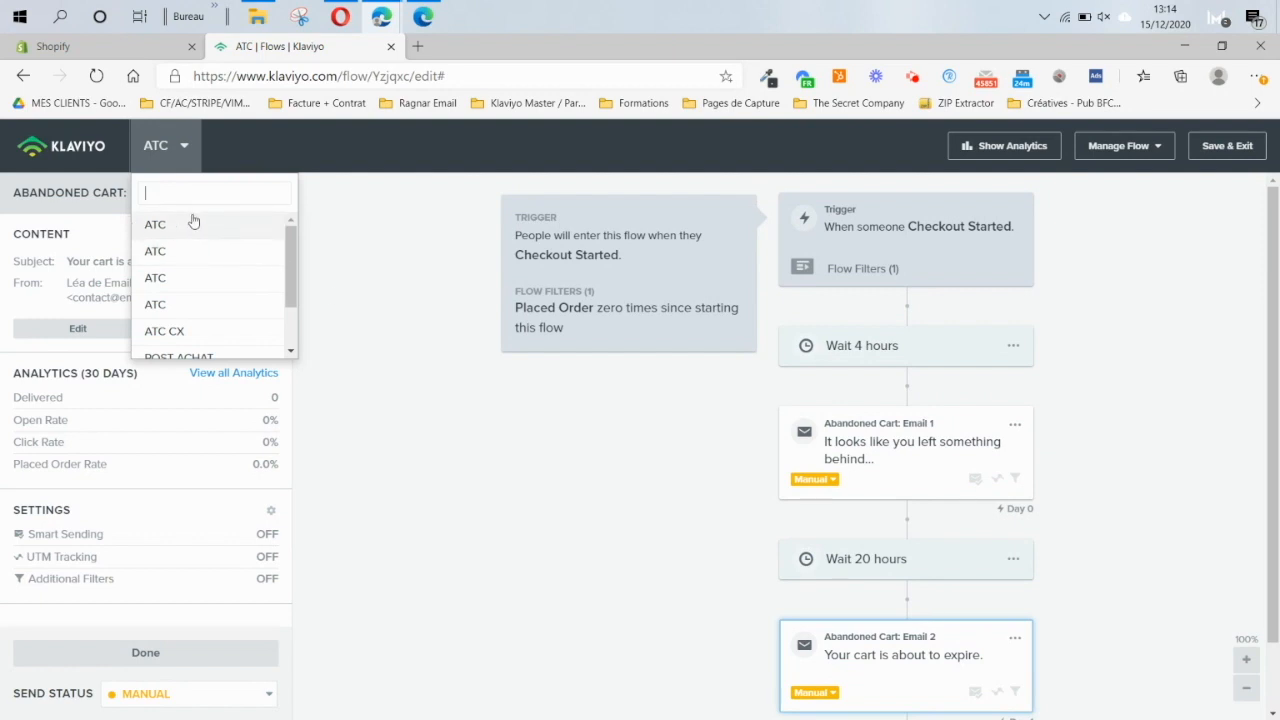
pyautogui.moveTo(291, 261); pyautogui.dragTo(272, 243)
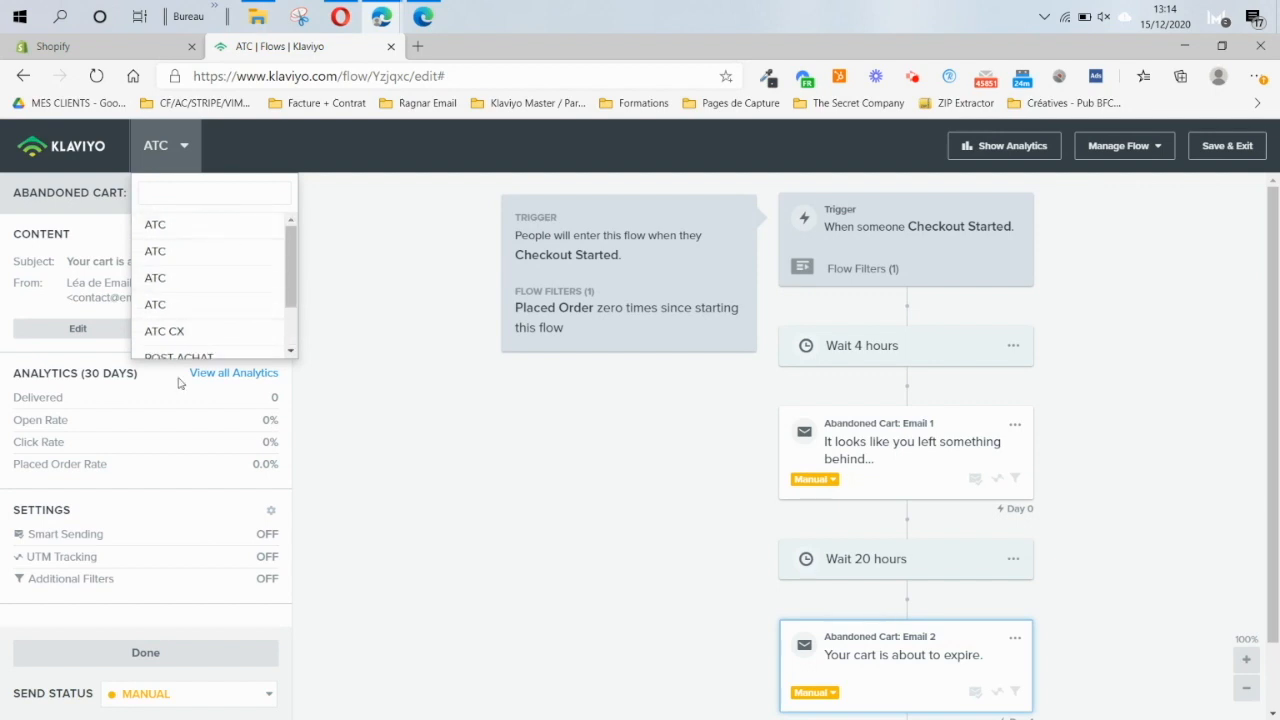
pyautogui.click(378, 247)
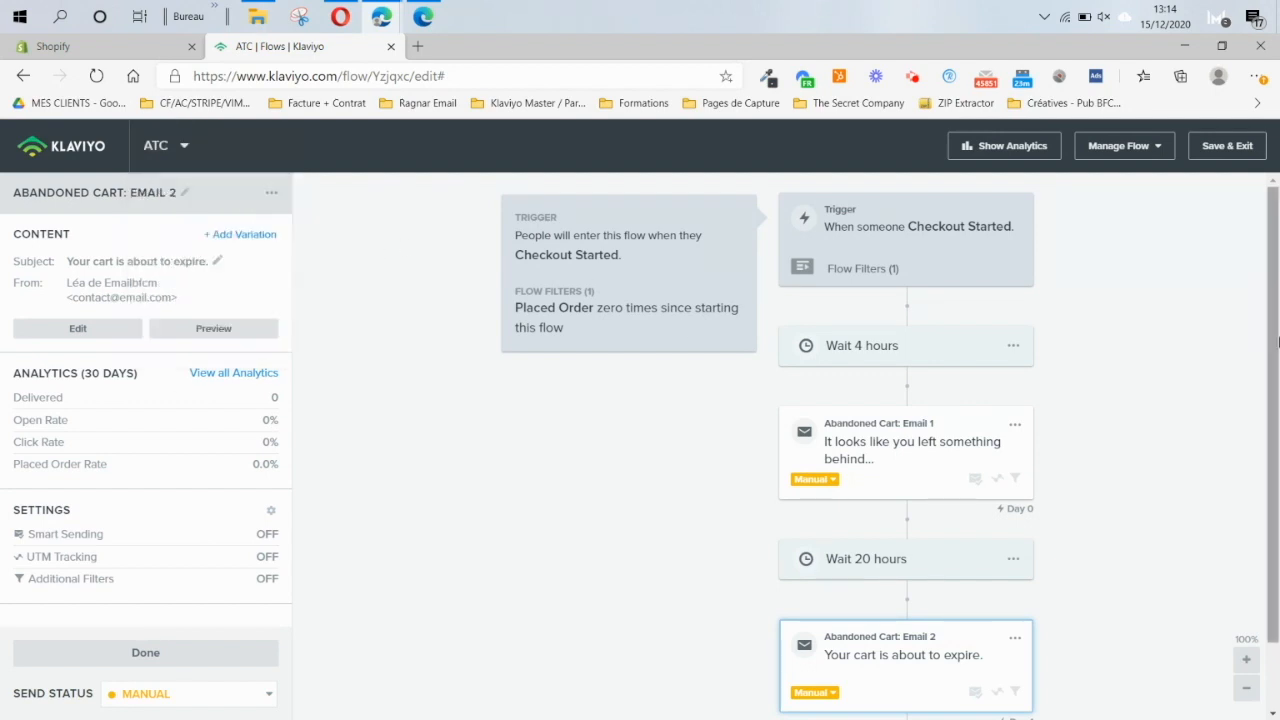
pyautogui.click(1230, 150)
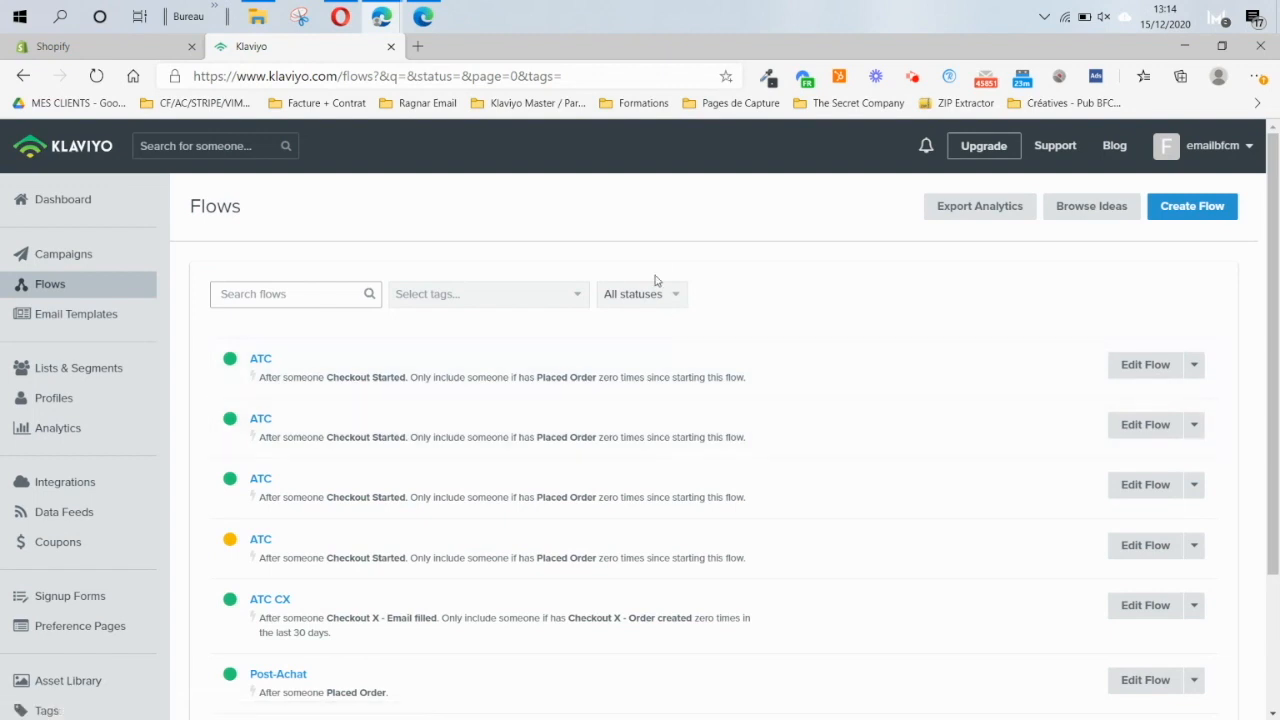
# Start a new segment under Lists & Segments and name it POST ACHAT
pyautogui.scroll(-1, 645, 240)
pyautogui.click(72, 293)
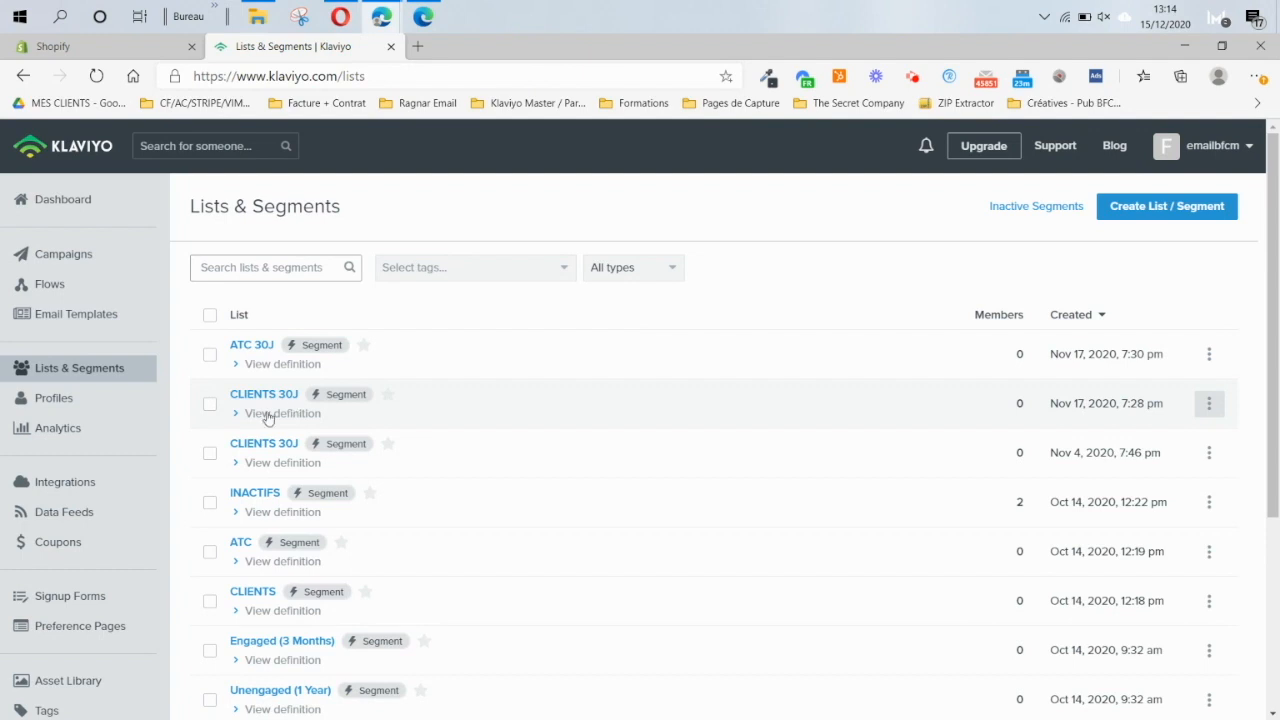
pyautogui.click(1110, 206)
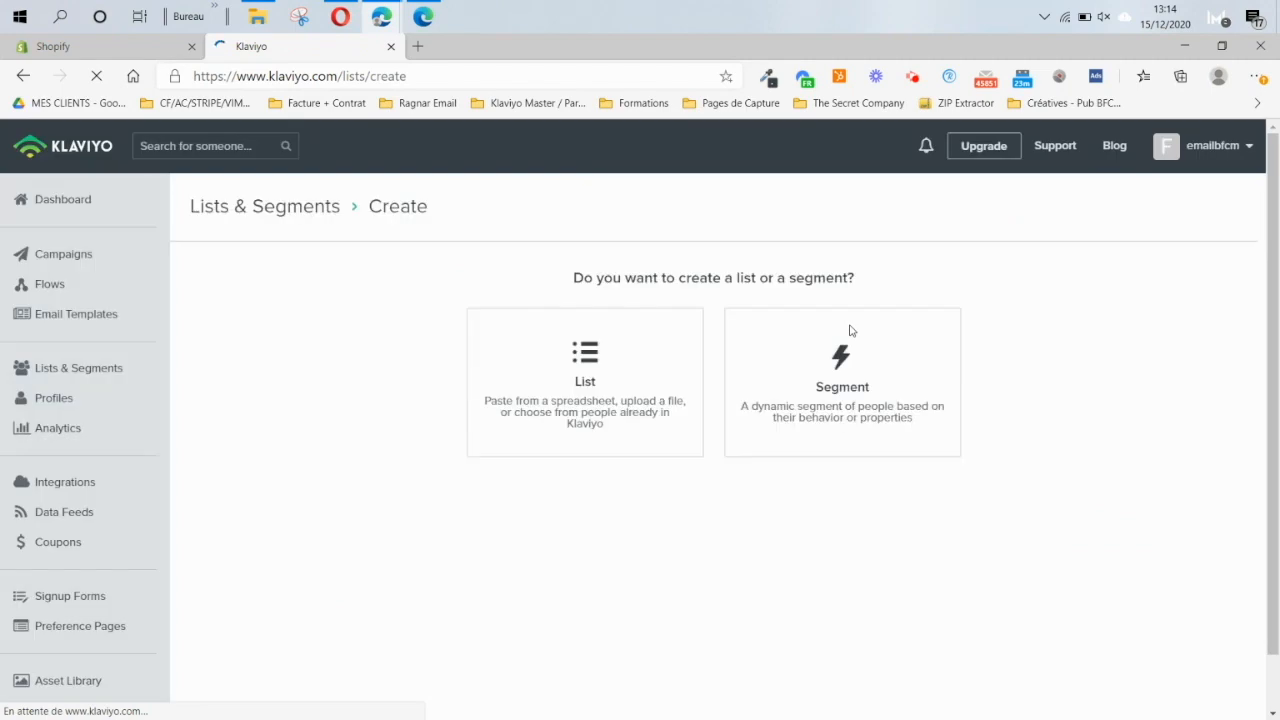
pyautogui.click(845, 366)
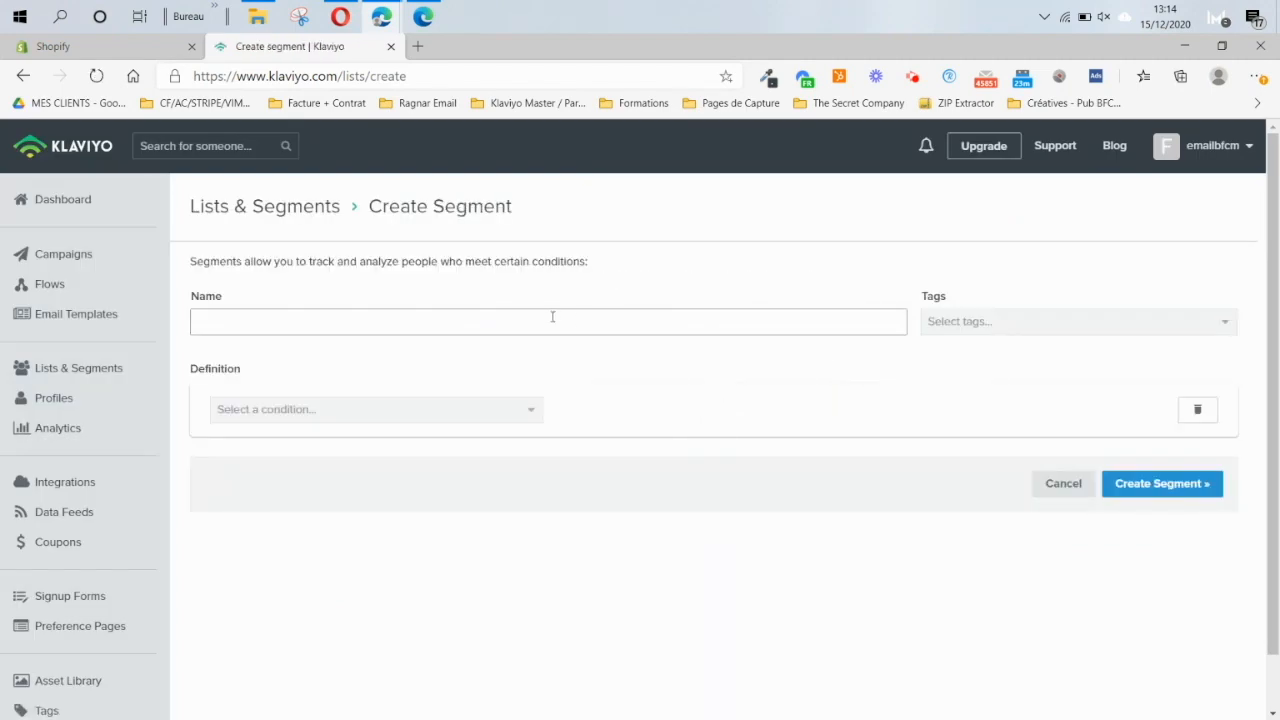
pyautogui.click(560, 318)
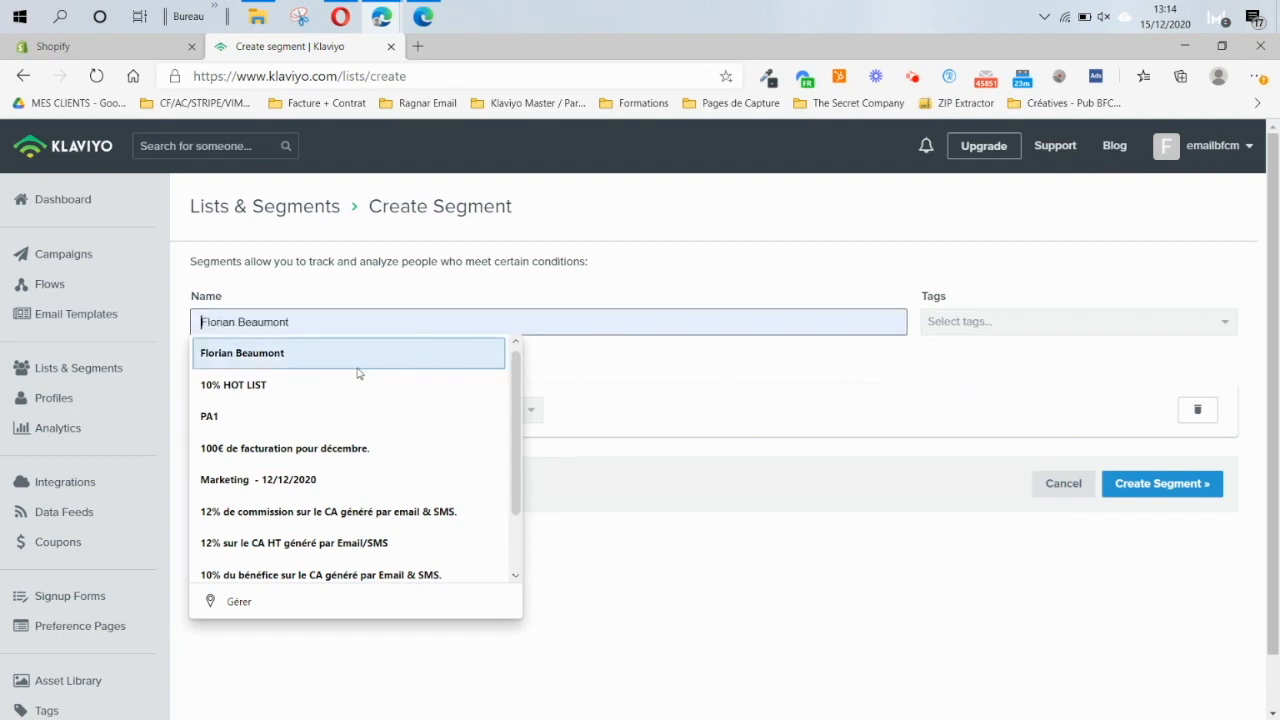
pyautogui.write('POST ACHAT')
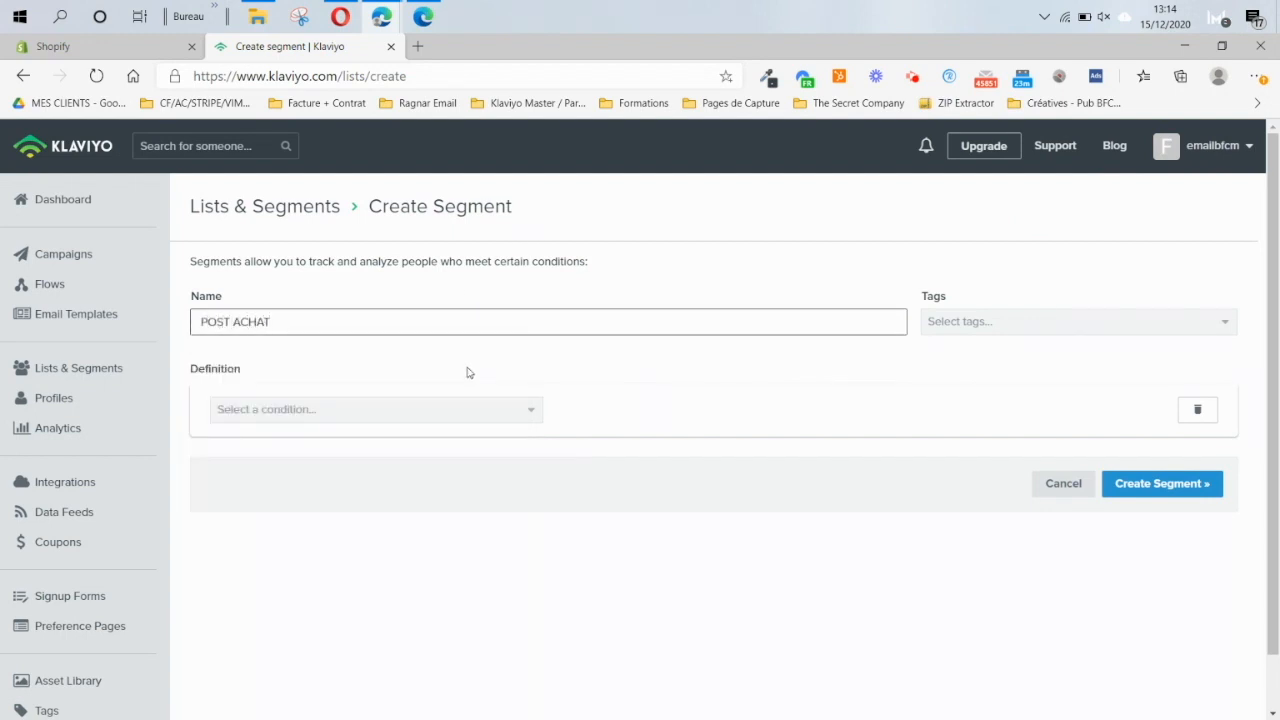
# Define the segment as people who have Placed Order at least once over all time, create it, and return to Lists & Segments
pyautogui.click(352, 409)
pyautogui.click(297, 440)
pyautogui.click(297, 443)
pyautogui.write('pla')
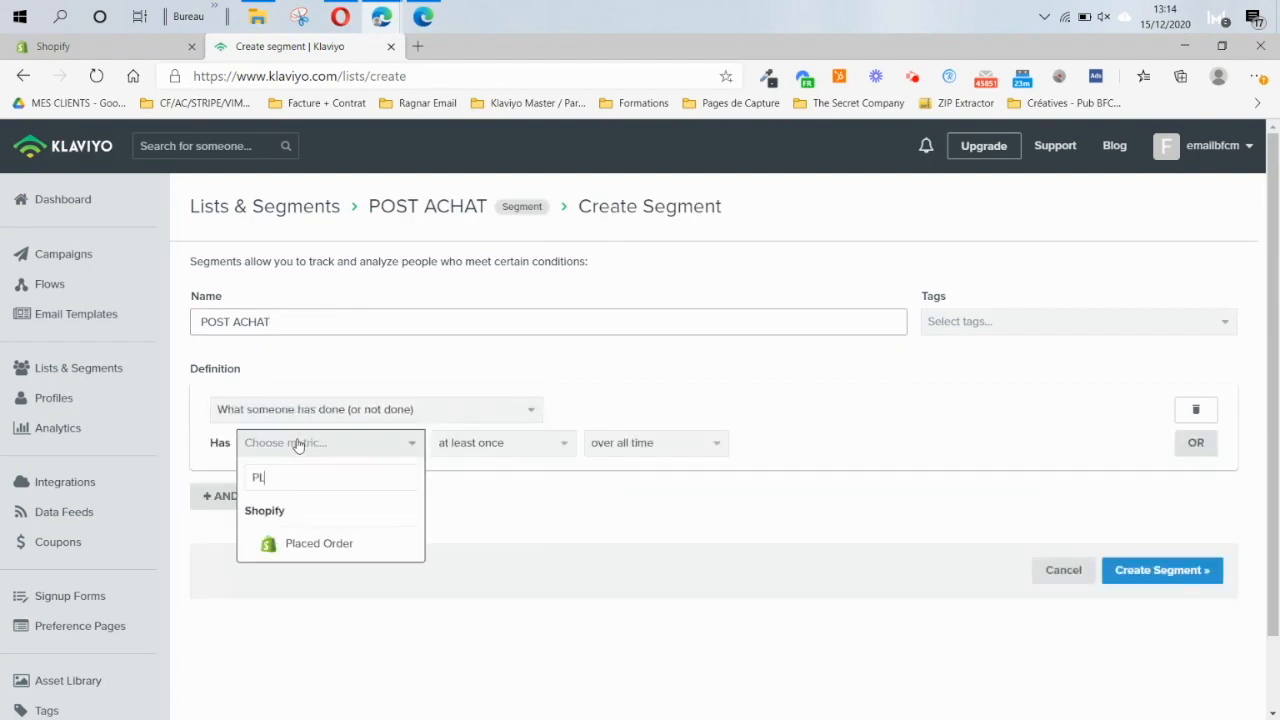
pyautogui.click(340, 537)
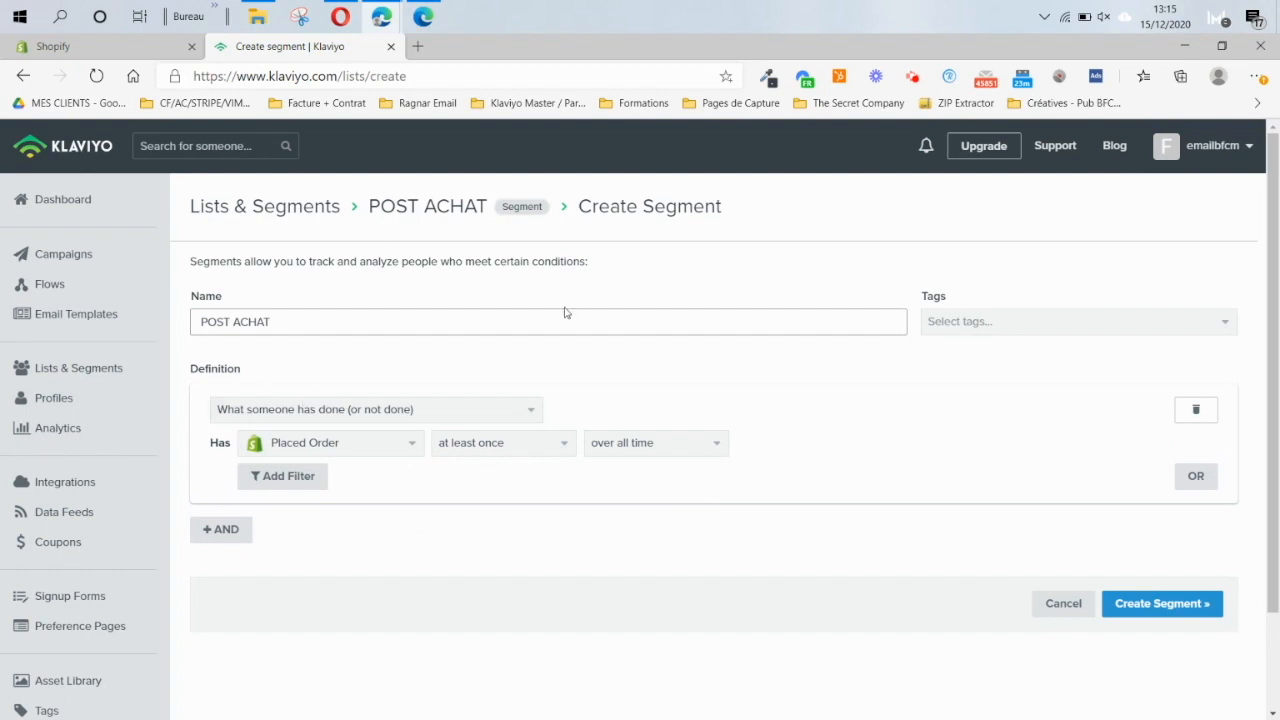
pyautogui.click(1137, 606)
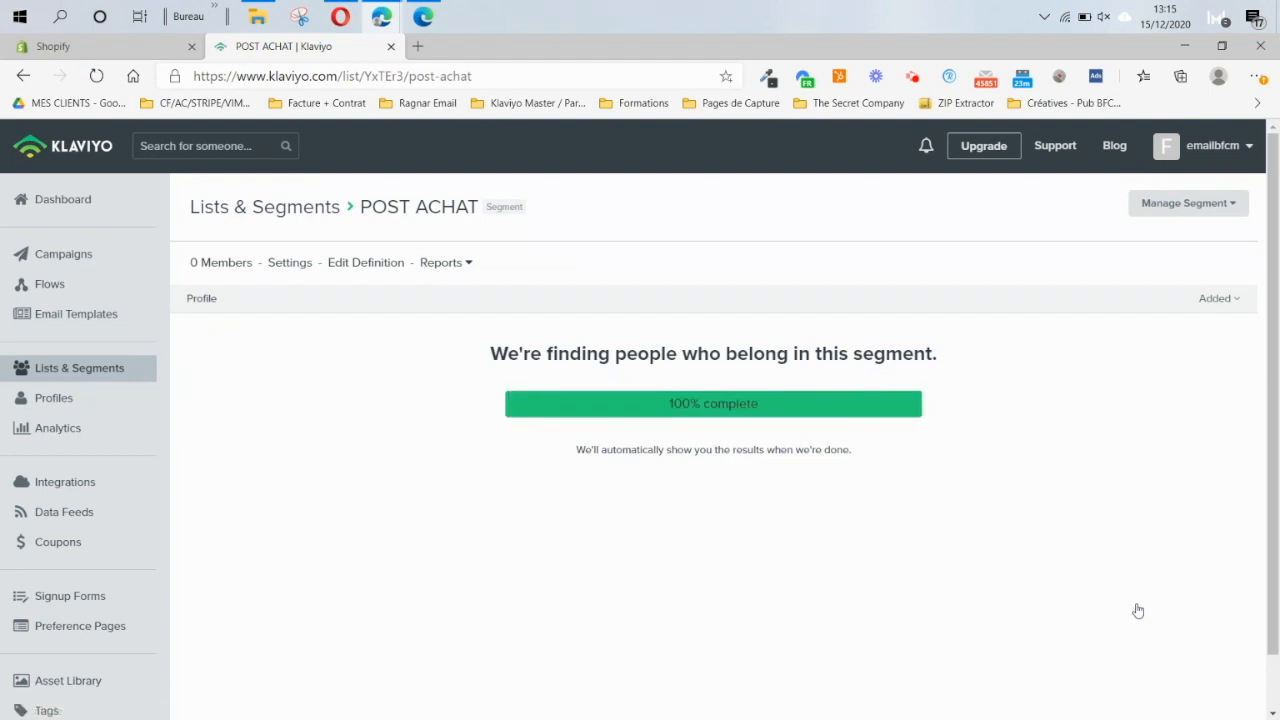
pyautogui.click(227, 208)
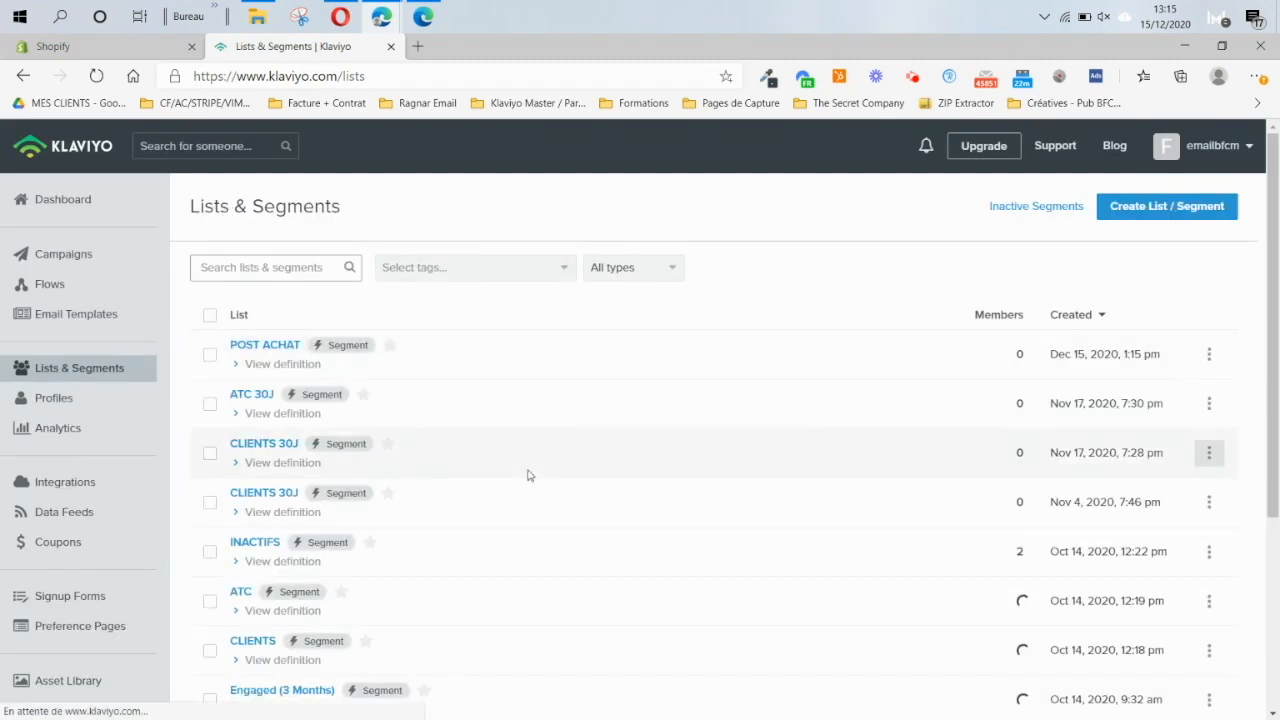
# View the customer profiles and look through the full list of metrics in Analytics
pyautogui.click(50, 405)
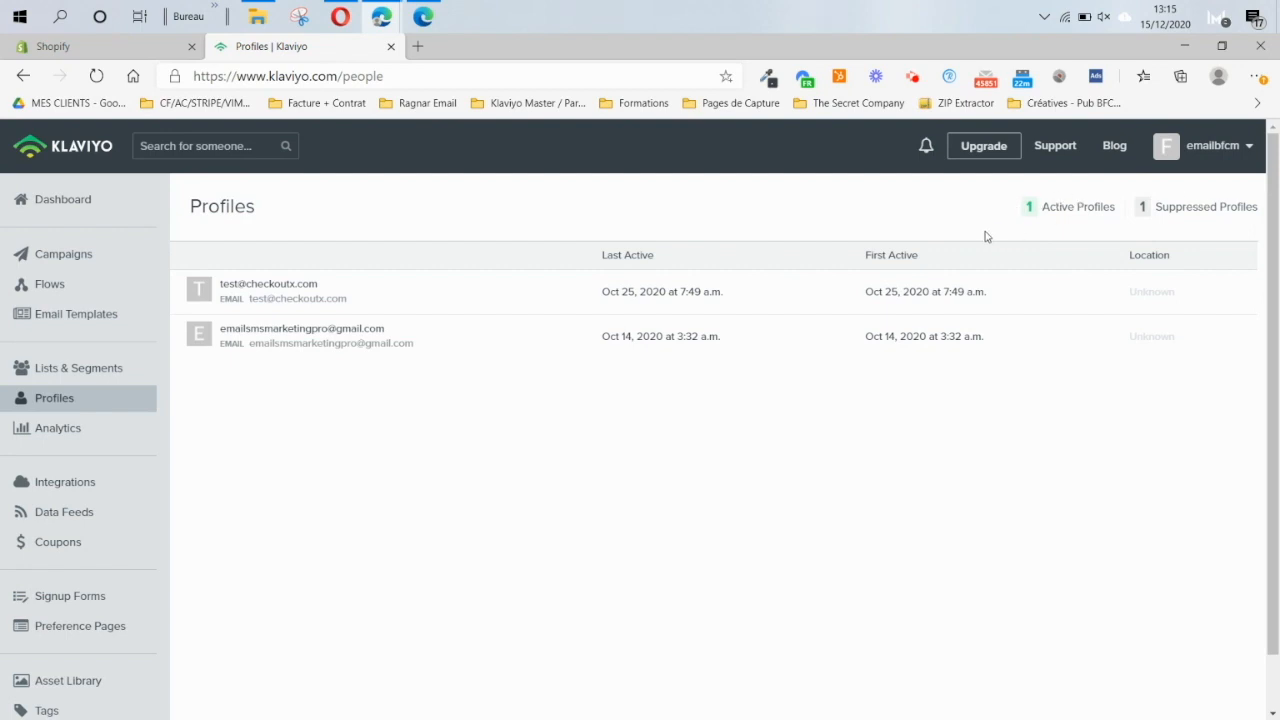
pyautogui.click(108, 428)
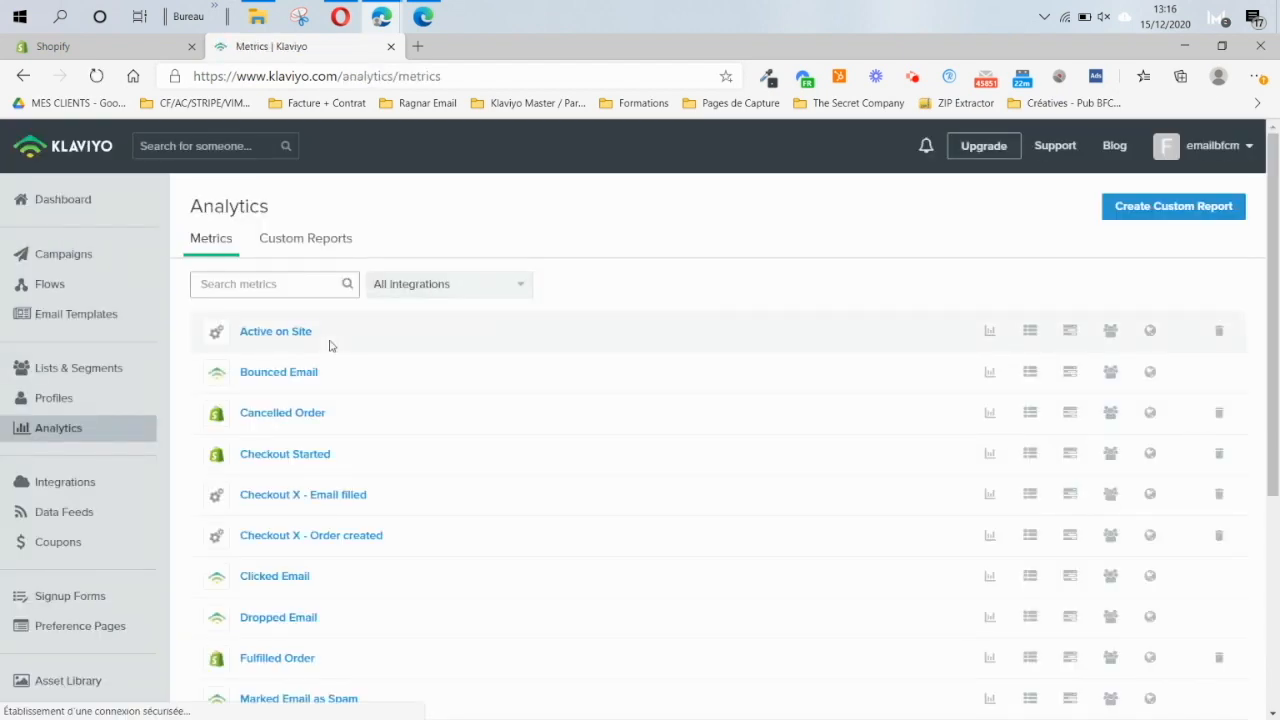
pyautogui.scroll(-1, 330, 345)
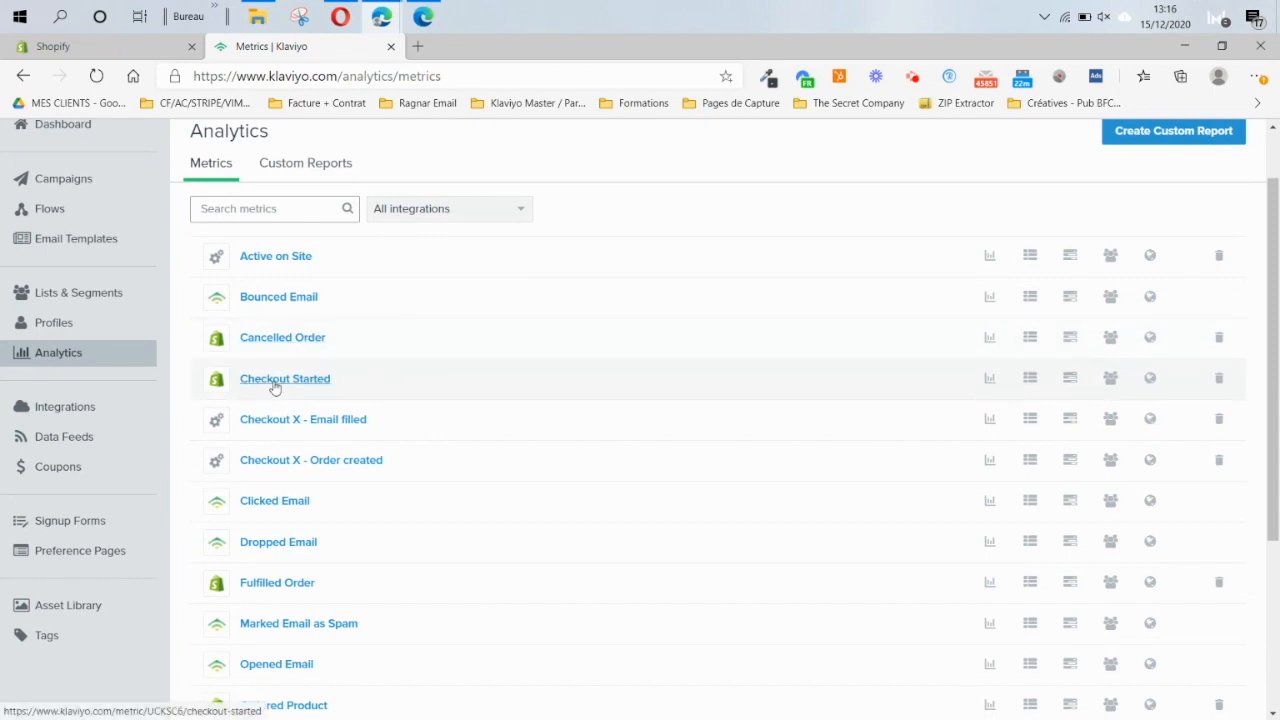
pyautogui.scroll(-1, 280, 385)
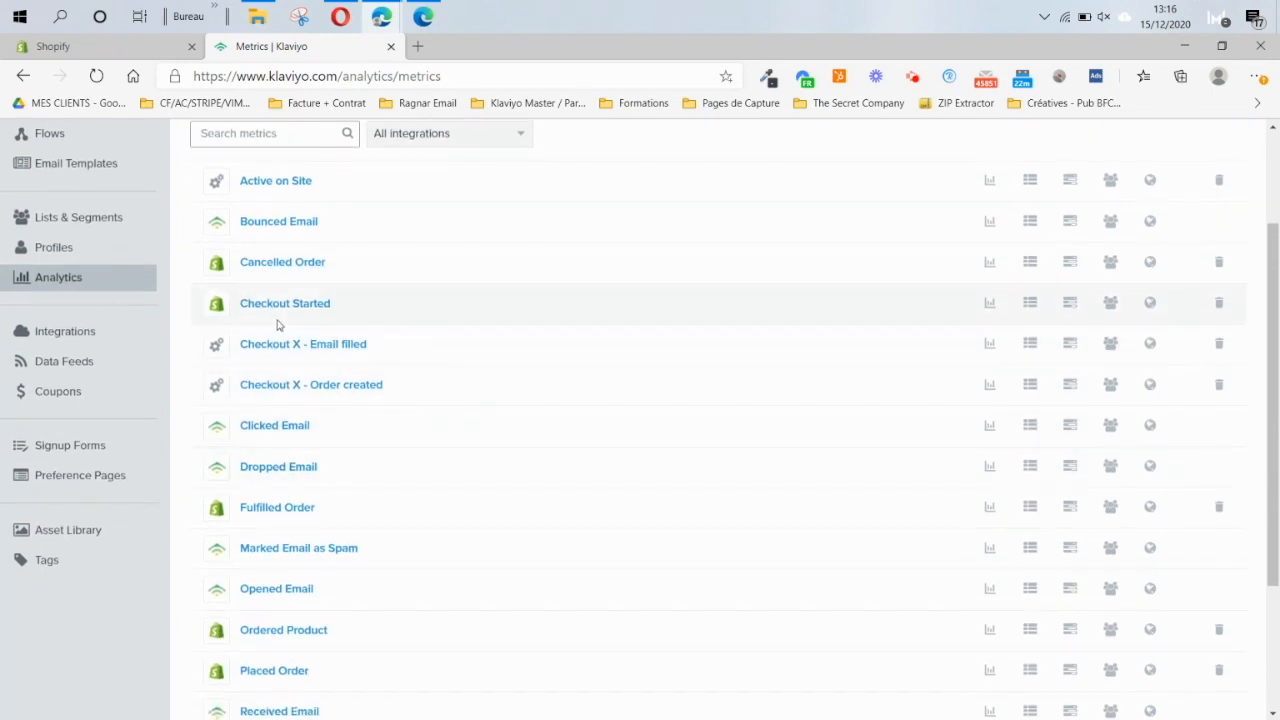
pyautogui.scroll(-2, 471, 543)
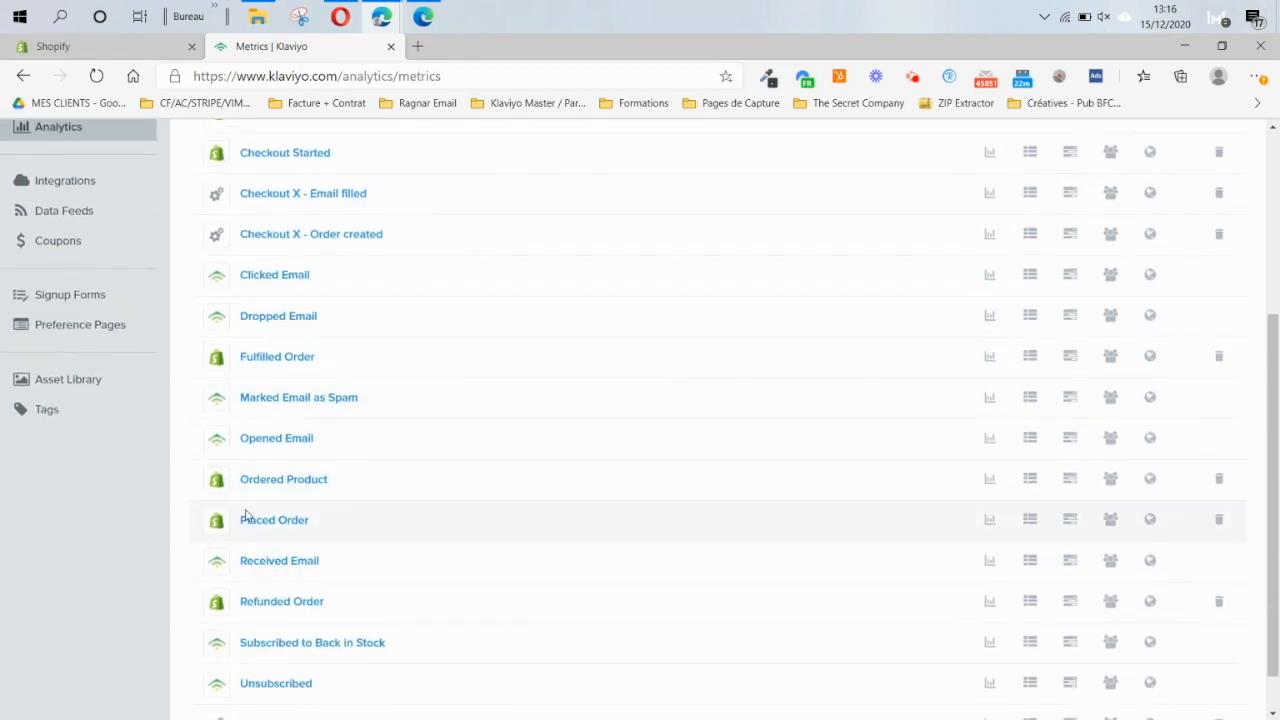
pyautogui.scroll(-1, 300, 543)
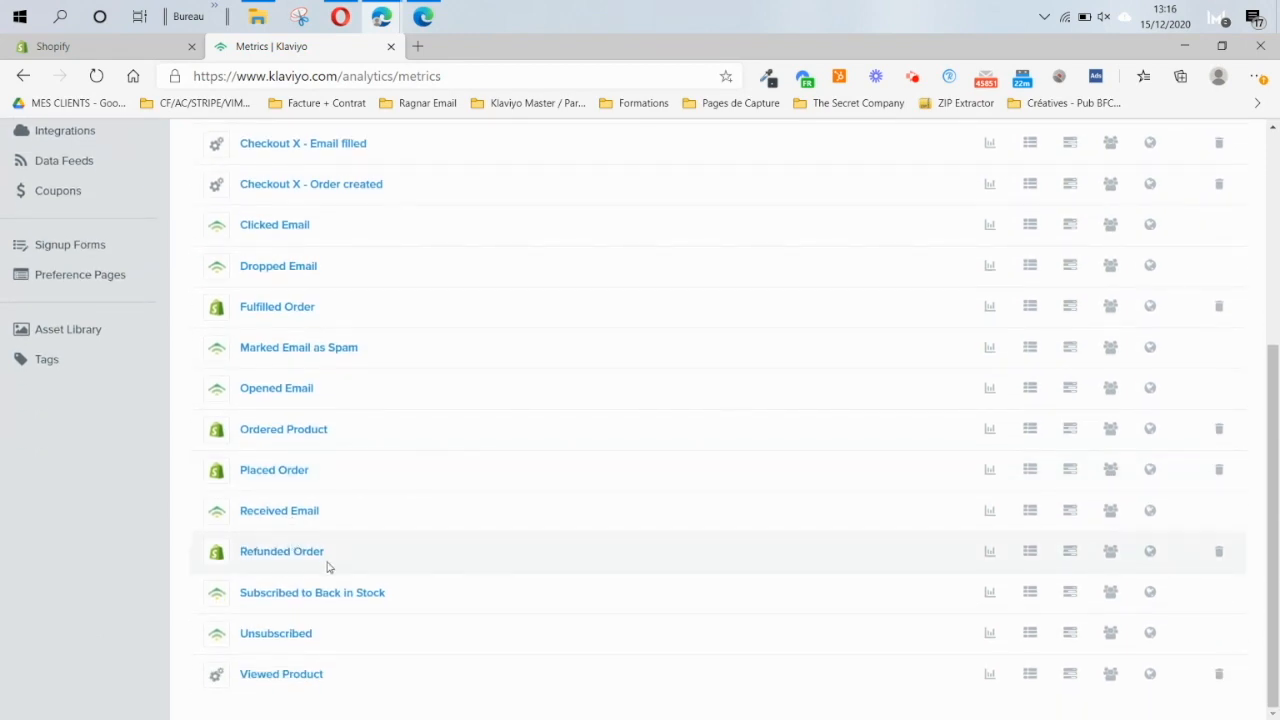
pyautogui.scroll(4, 327, 567)
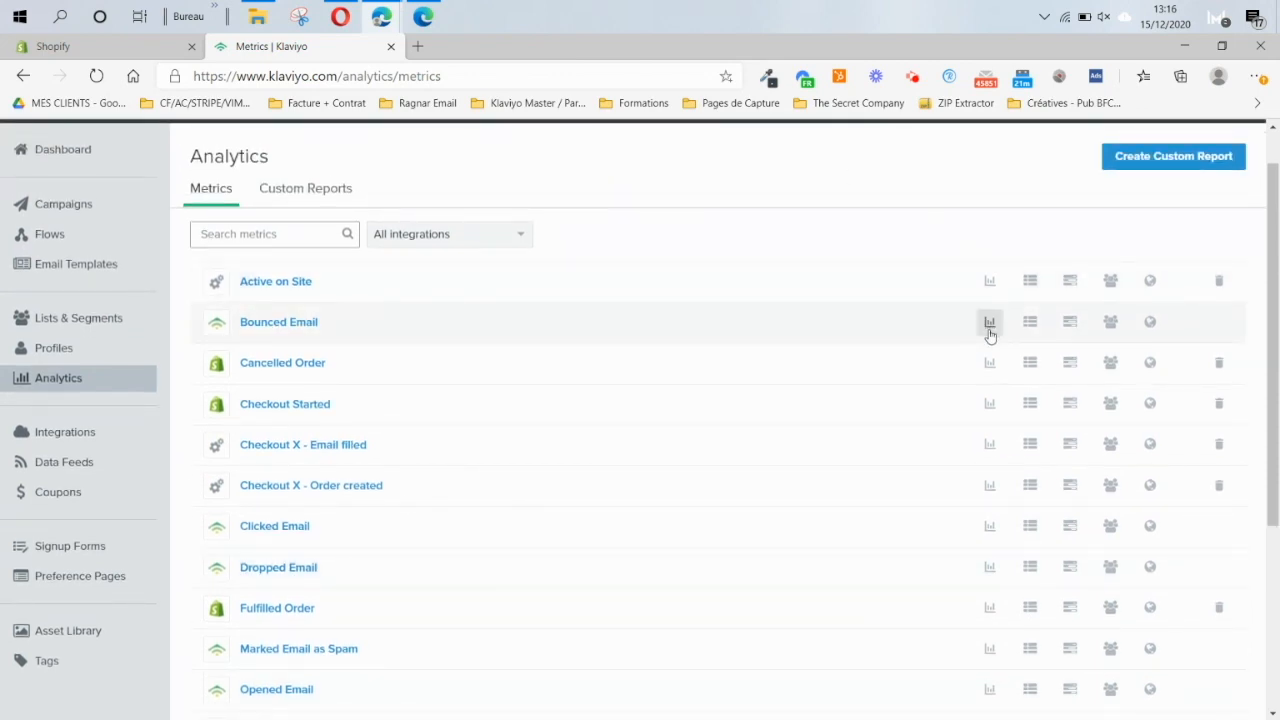
pyautogui.scroll(1, 989, 335)
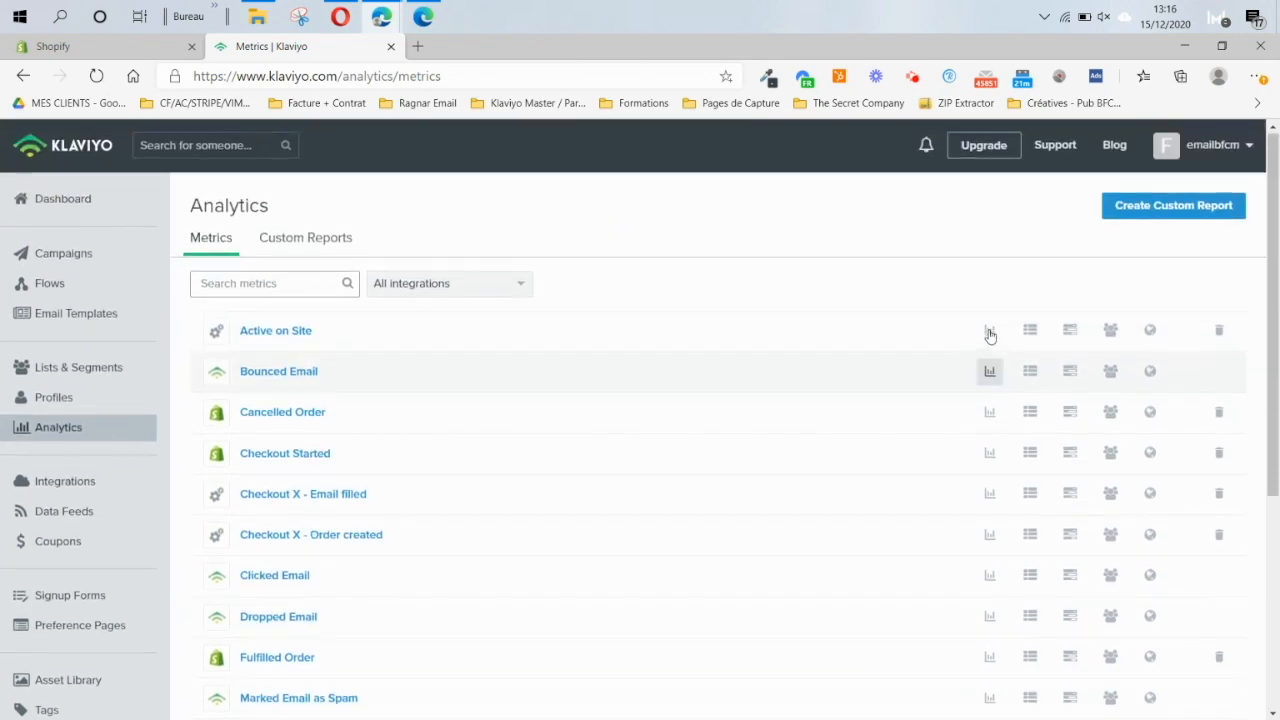
# View the signup forms and go back to the list of flows
pyautogui.click(69, 594)
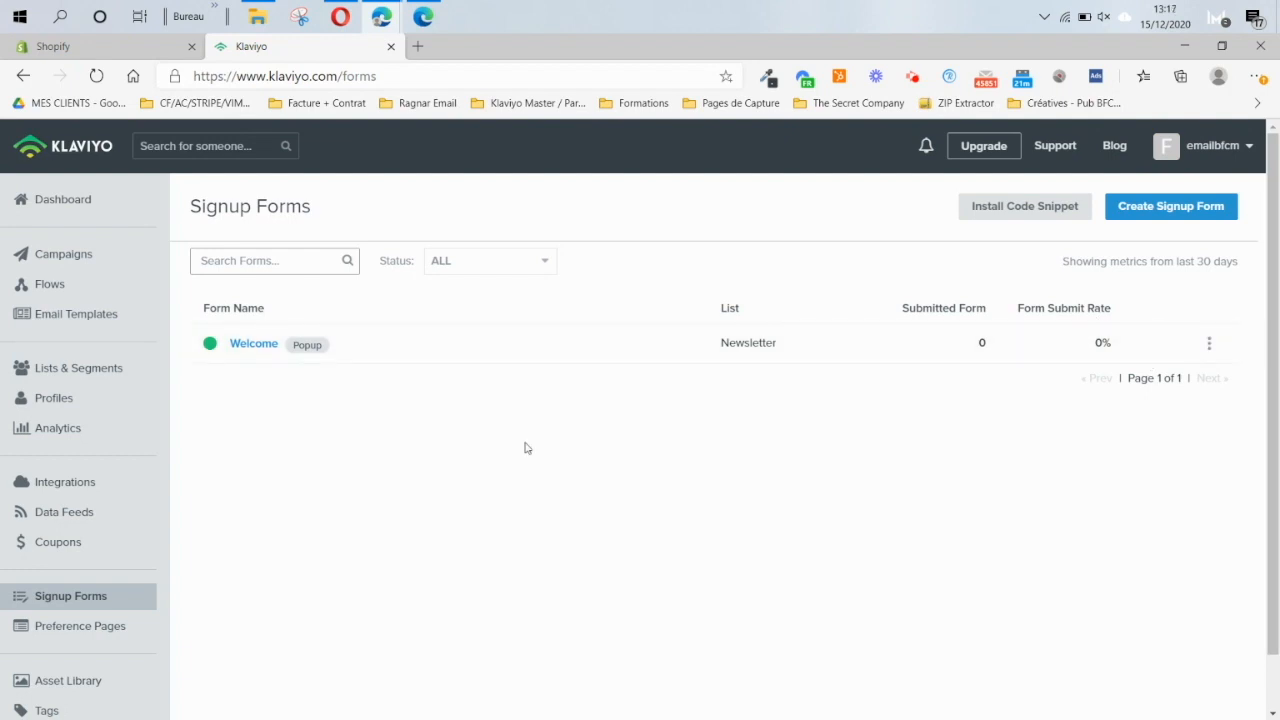
pyautogui.click(123, 368)
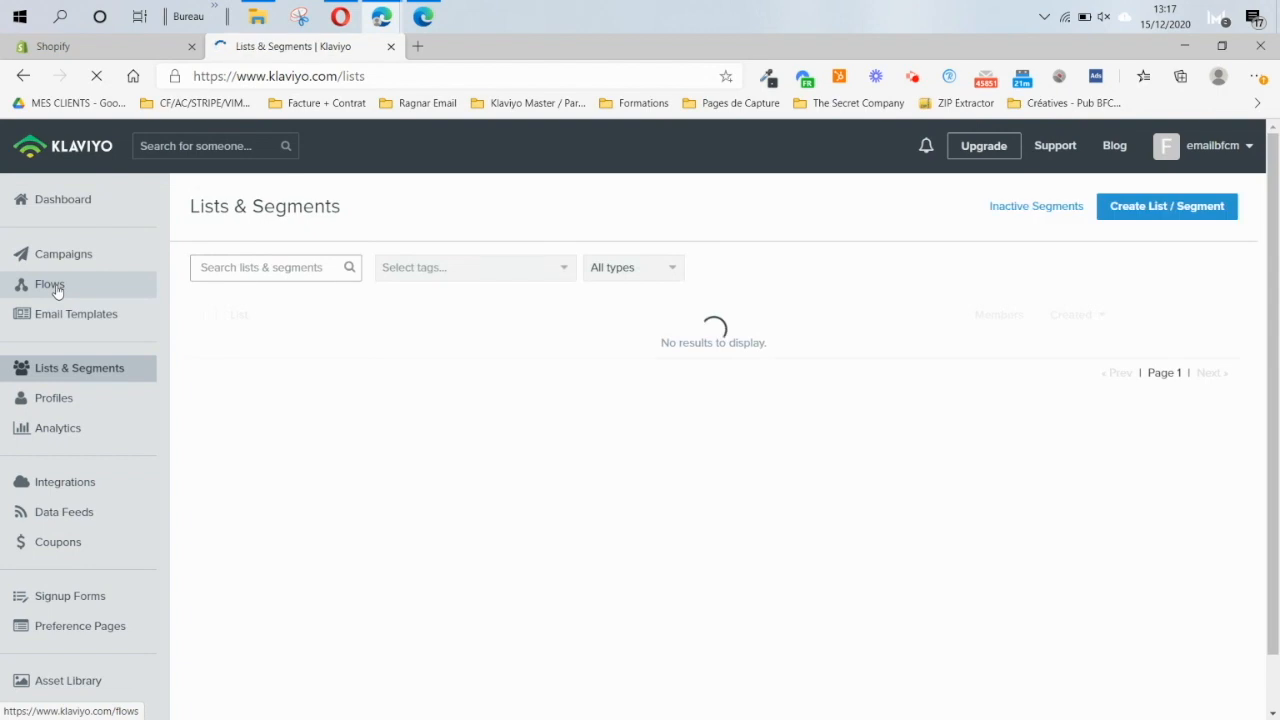
pyautogui.click(111, 297)
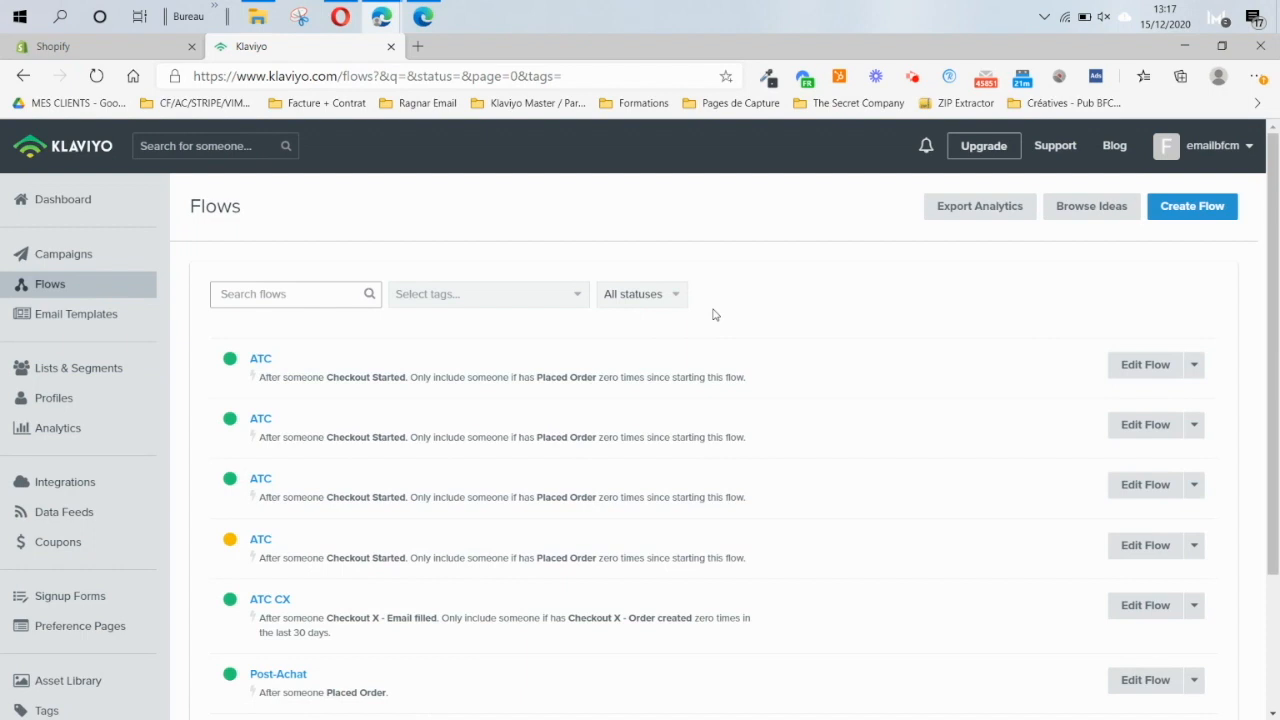
# Look through all the lists and segments and check the options of the account menu
pyautogui.click(79, 383)
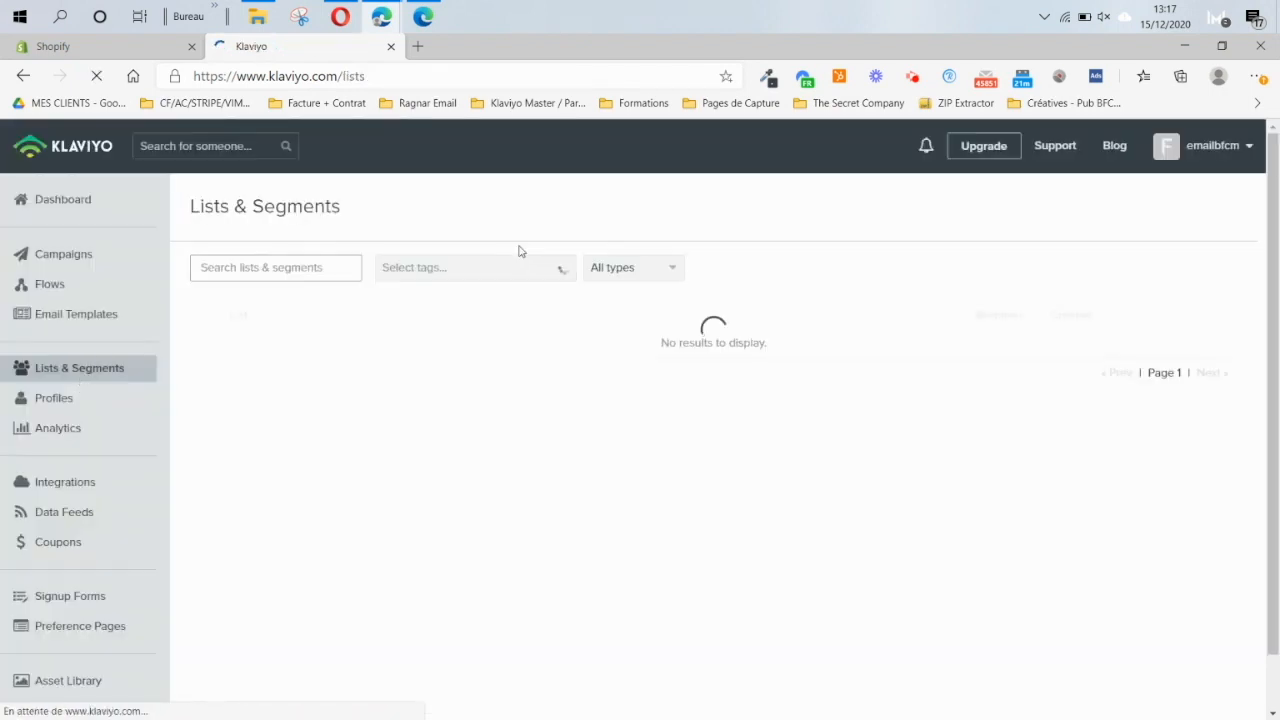
pyautogui.scroll(-1, 534, 395)
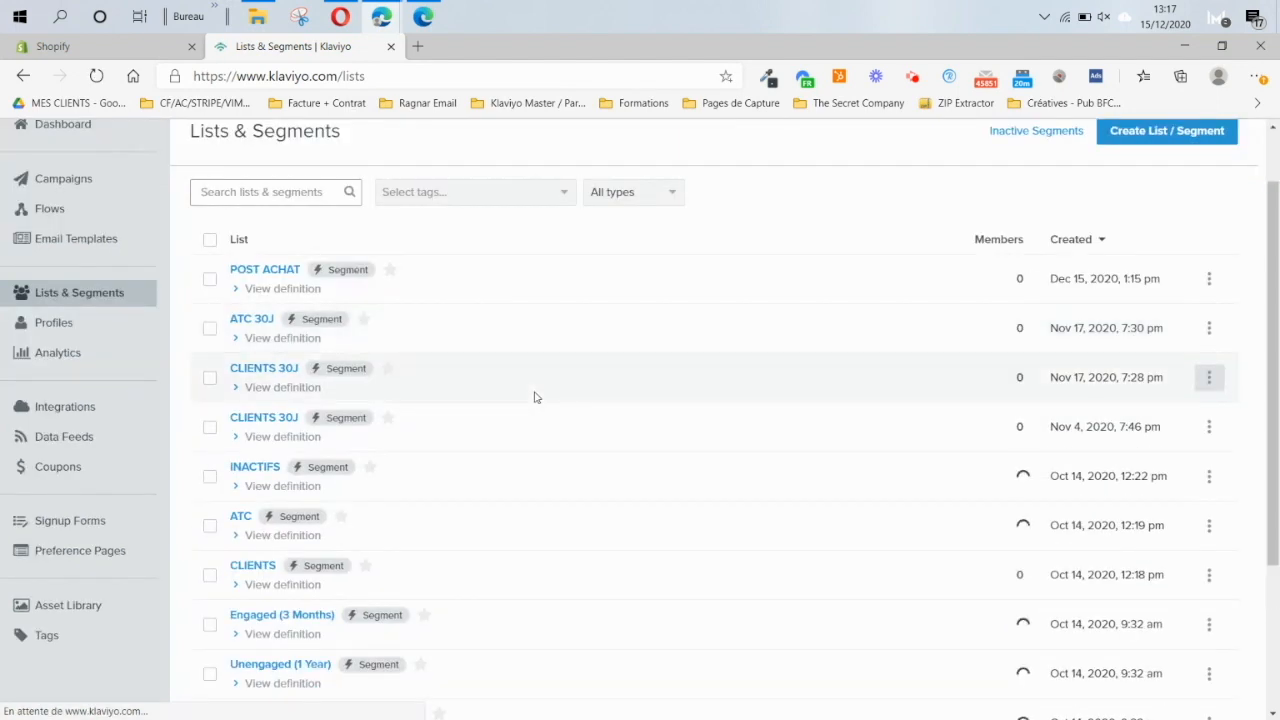
pyautogui.scroll(-2, 534, 397)
pyautogui.scroll(2, 371, 494)
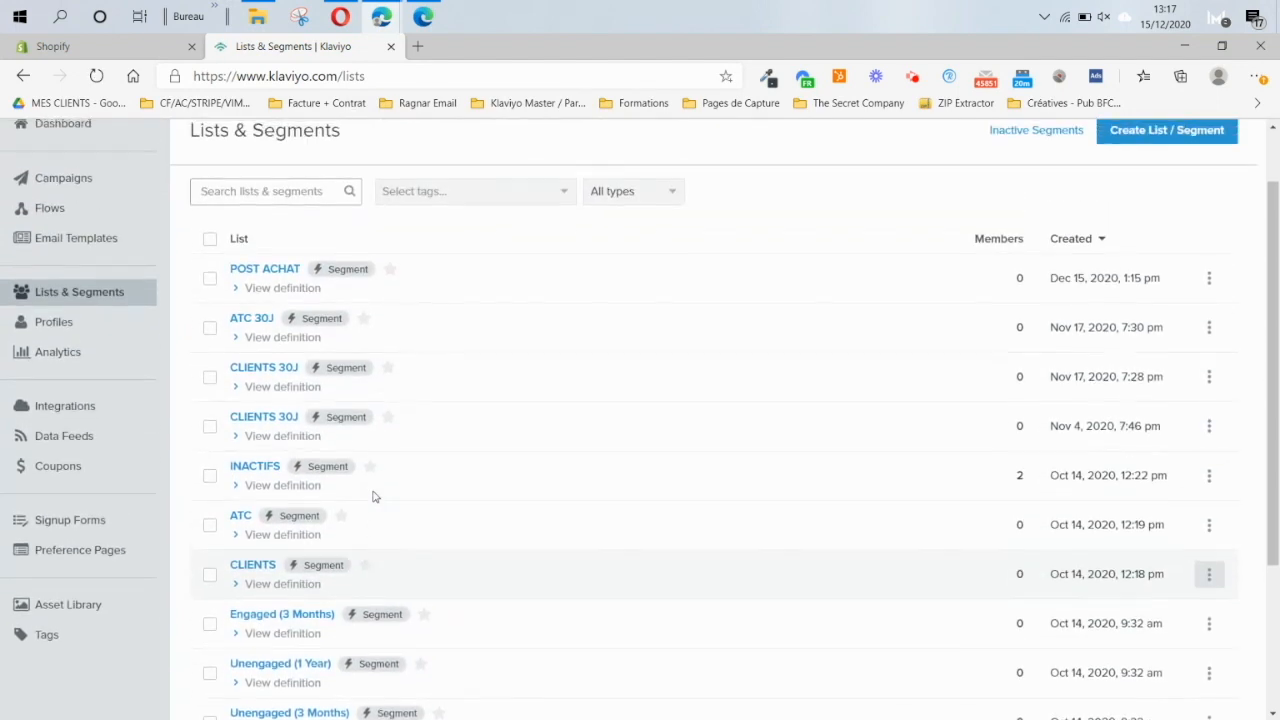
pyautogui.scroll(1, 373, 497)
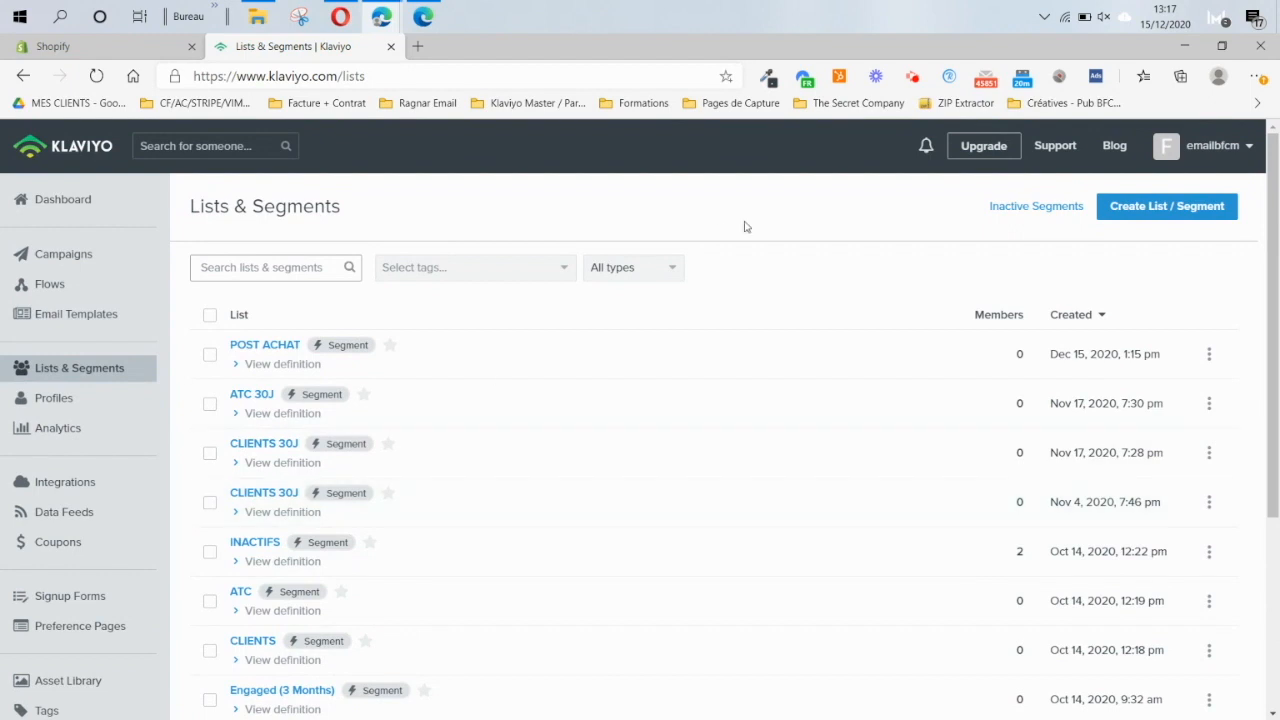
pyautogui.click(1190, 152)
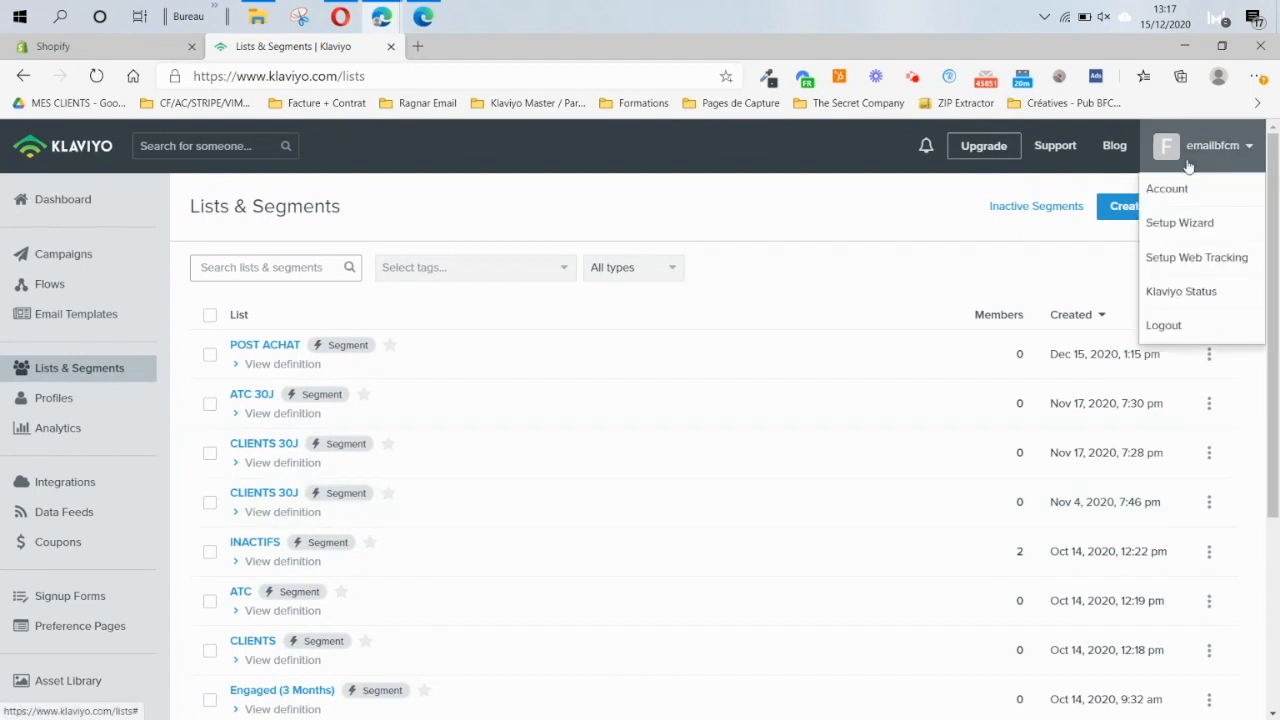
pyautogui.click(725, 143)
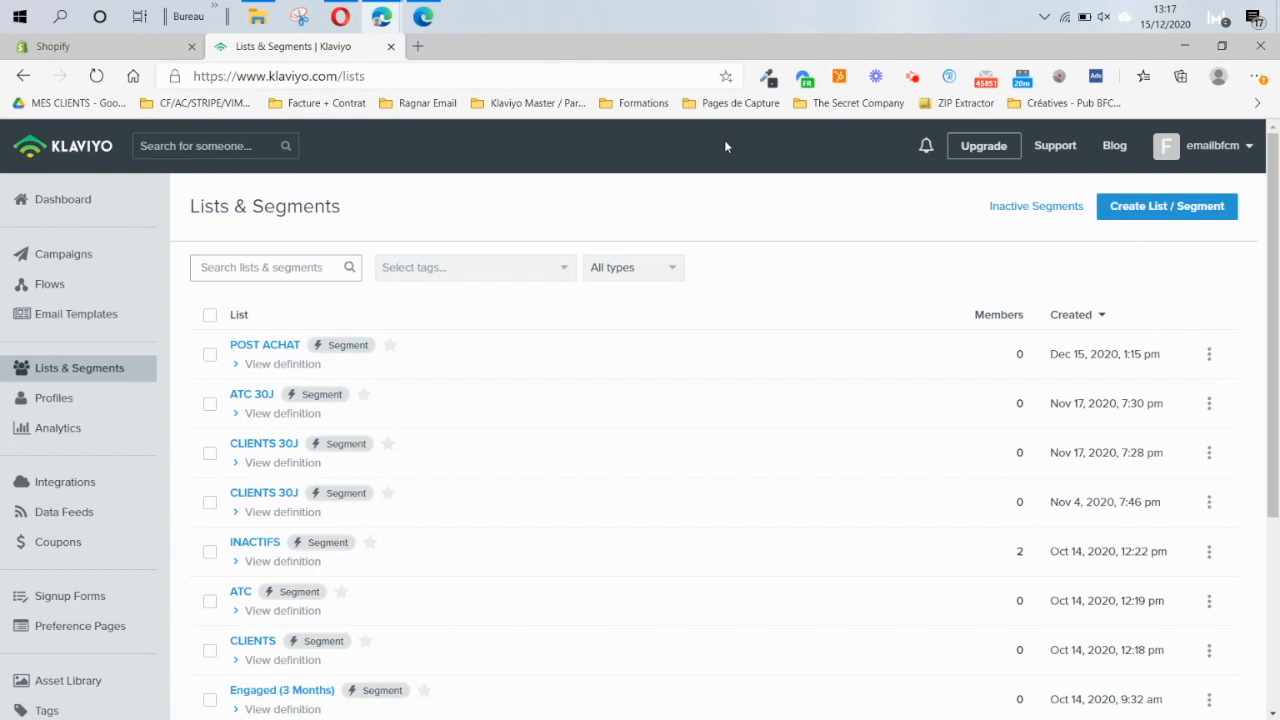